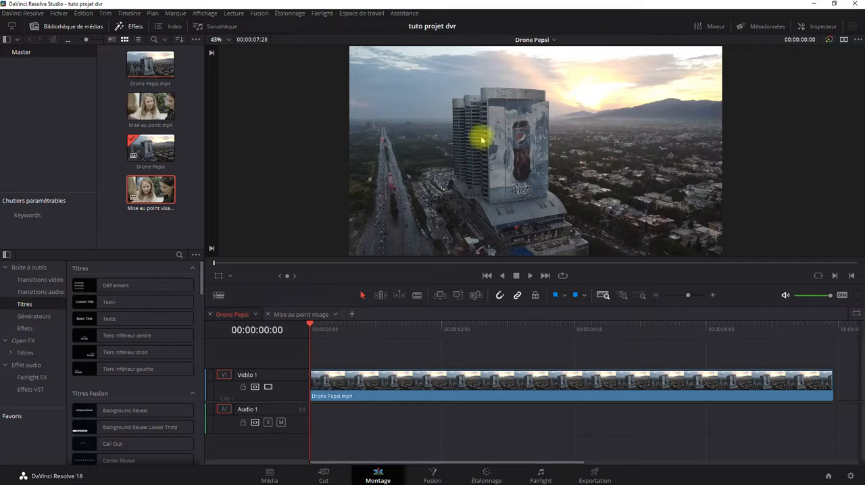
# Review the two timelines, playing the Drone Pepsi shot through from its start.
pyautogui.click(291, 315)
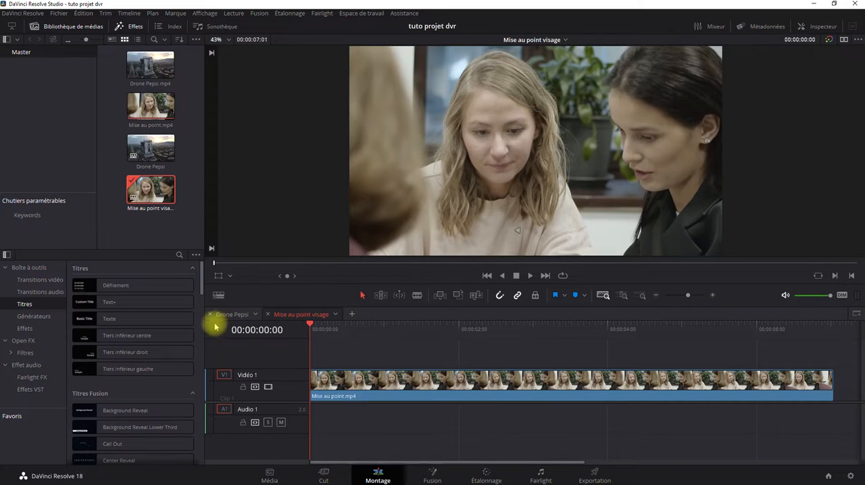
pyautogui.click(230, 314)
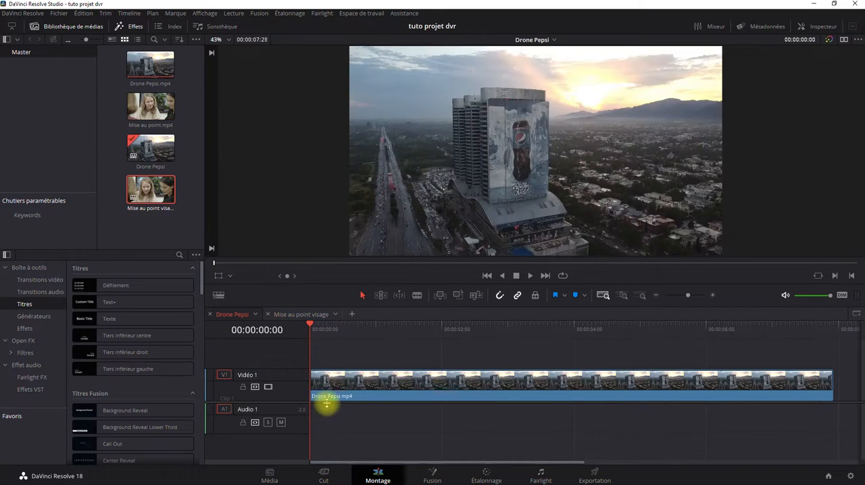
pyautogui.click(530, 276)
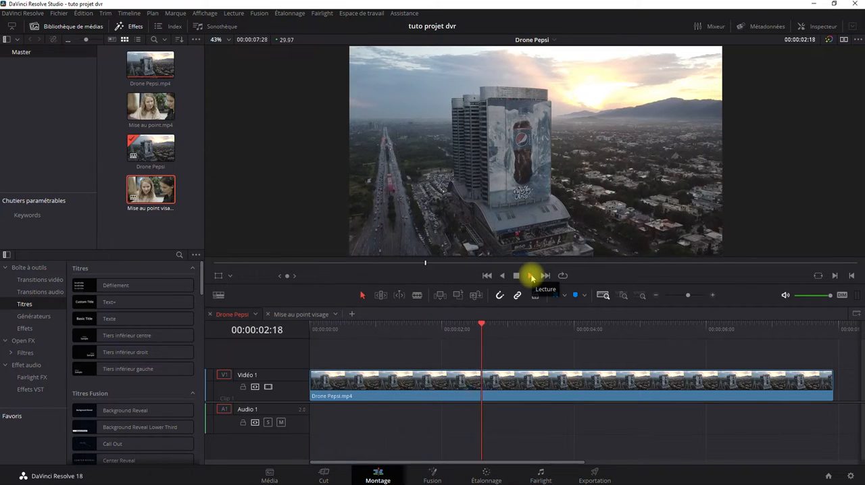
pyautogui.click(518, 276)
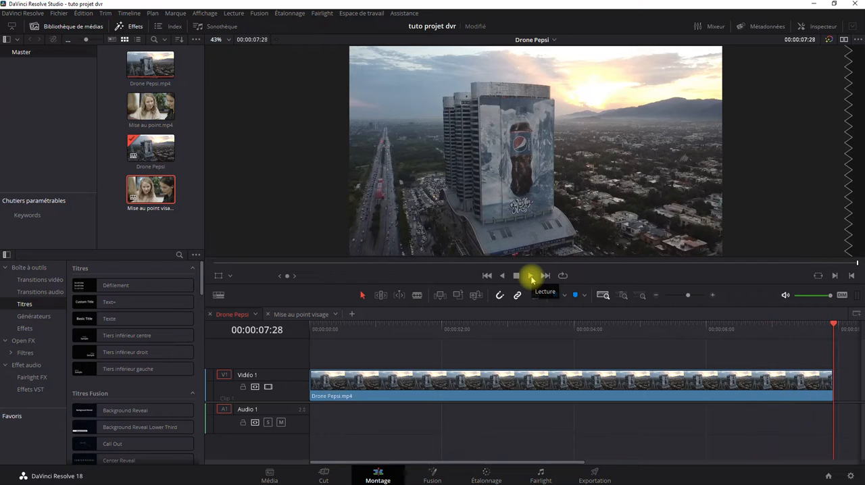
pyautogui.click(484, 275)
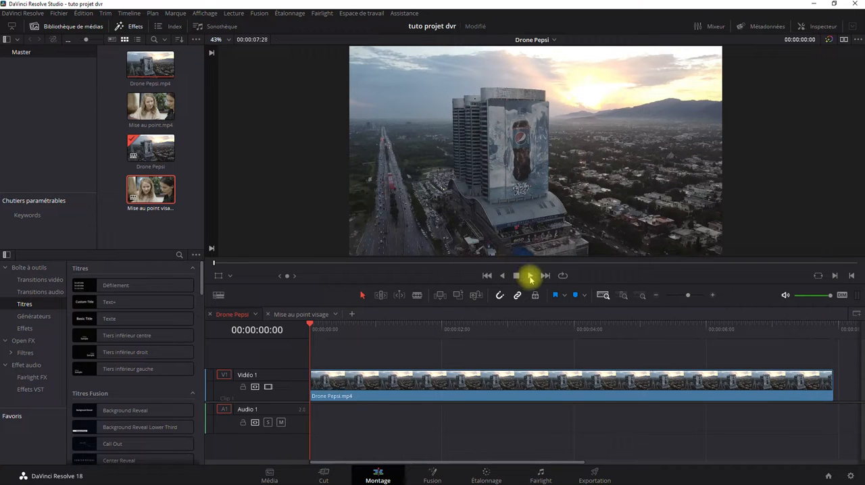
pyautogui.click(530, 276)
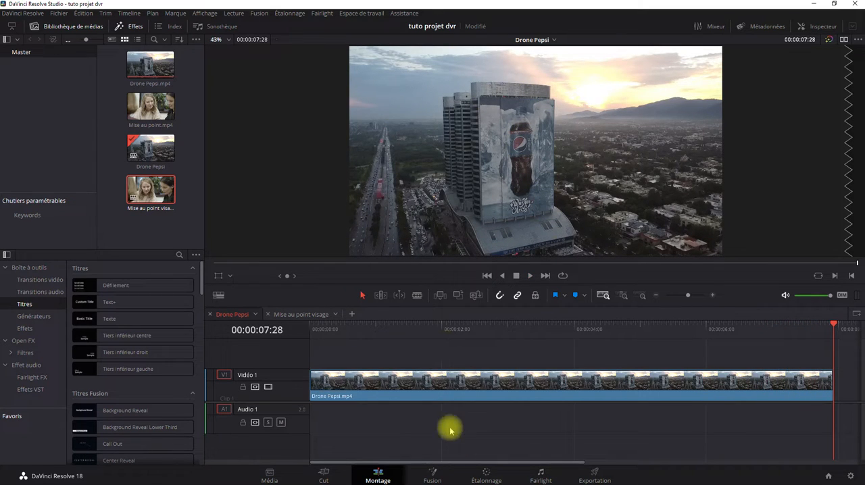
# Open the Drone Pepsi clip for colour grading and reposition node 01 in the node graph.
pyautogui.click(481, 476)
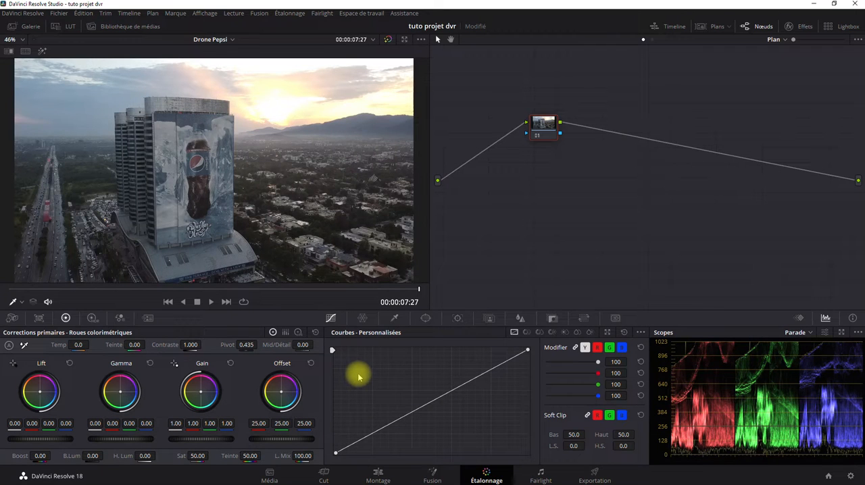
pyautogui.moveTo(537, 126); pyautogui.dragTo(506, 118)
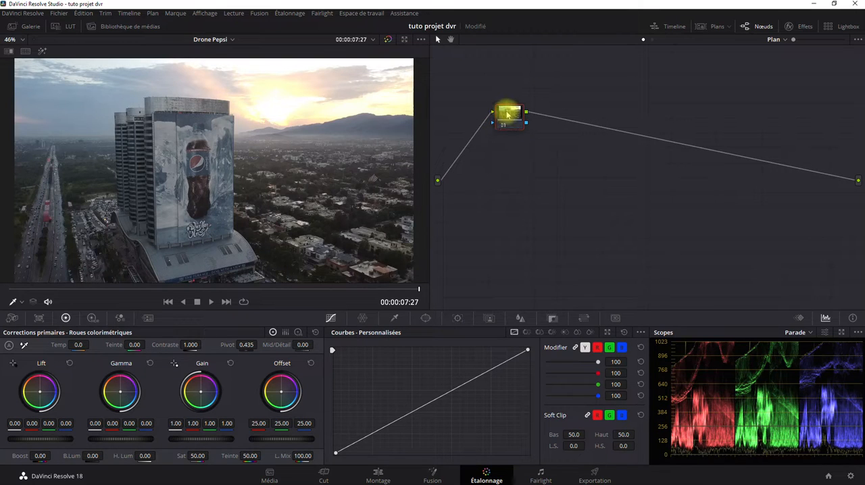
pyautogui.rightClick(507, 115)
pyautogui.rightClick(667, 180)
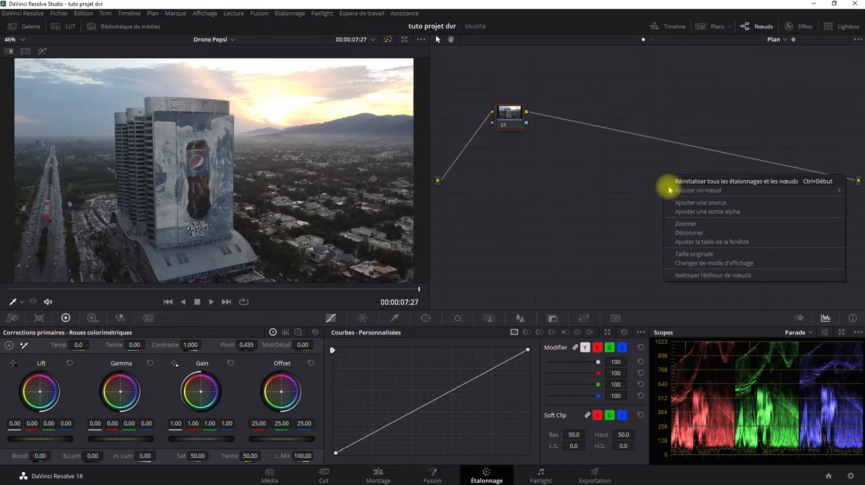
pyautogui.click(578, 195)
pyautogui.moveTo(512, 116)
pyautogui.mouseDown()
pyautogui.moveTo(524, 124)
pyautogui.moveTo(517, 115)
pyautogui.mouseUp()
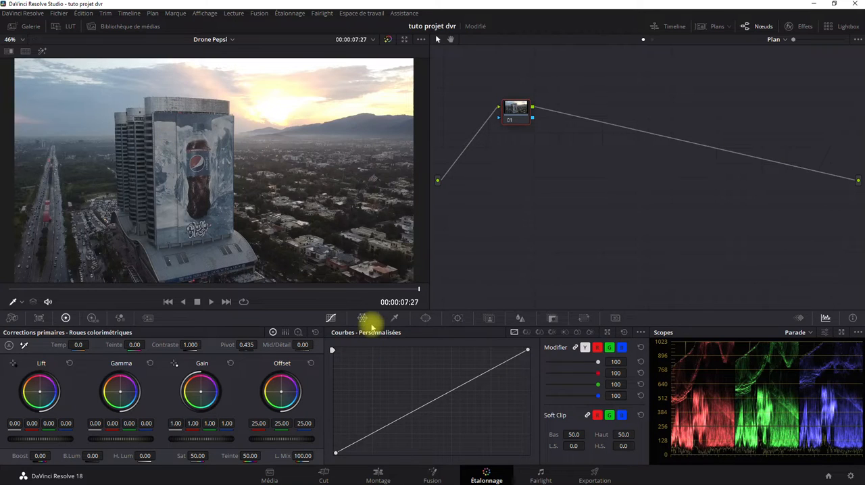
# Add a rectangular Power Window to node 01.
pyautogui.click(424, 318)
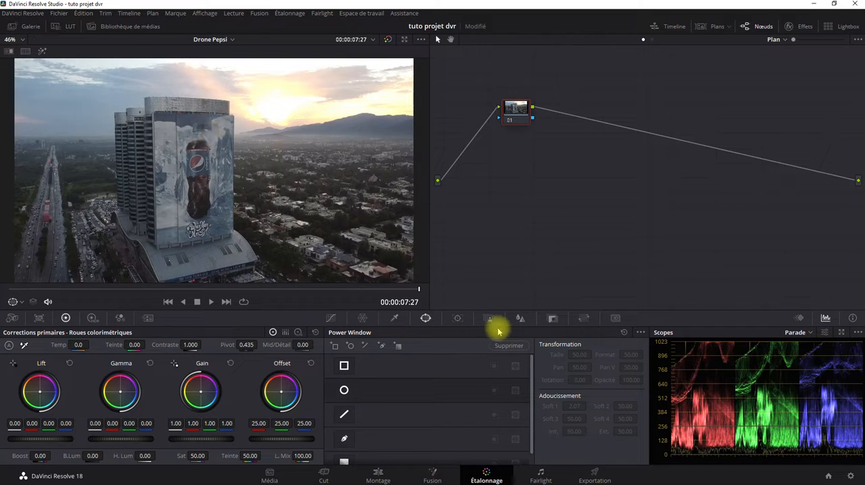
pyautogui.click(457, 321)
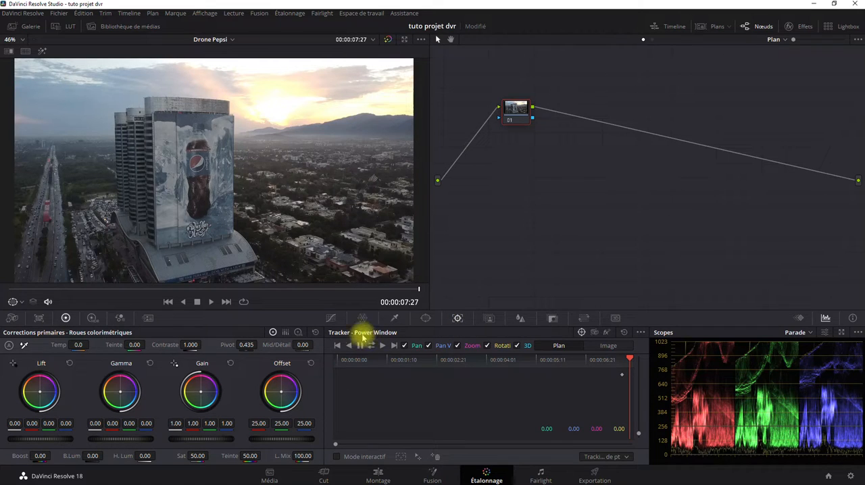
pyautogui.click(428, 319)
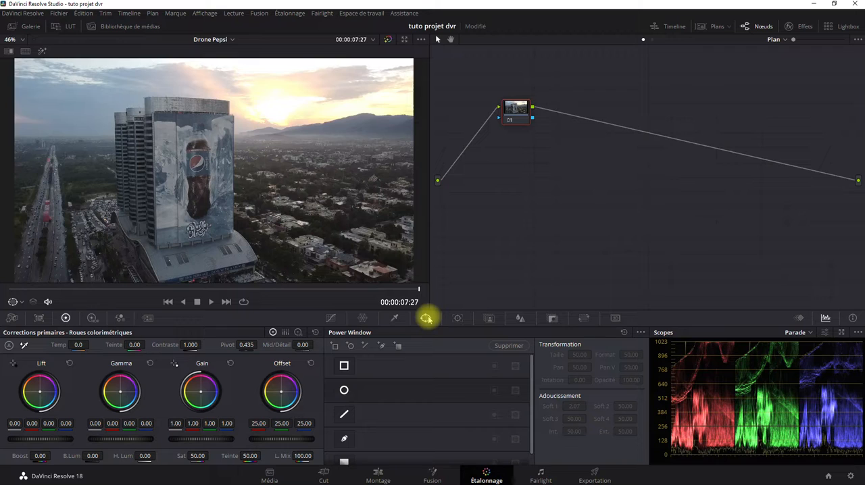
pyautogui.scroll(-1, 345, 405)
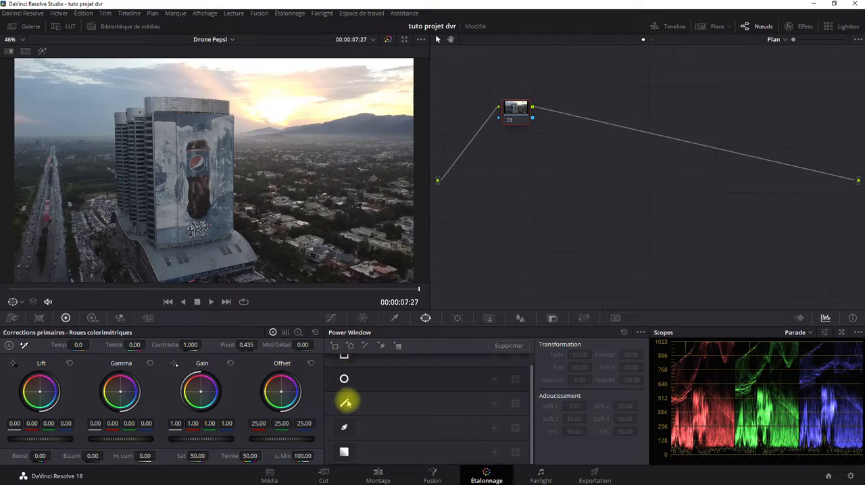
pyautogui.scroll(1, 345, 403)
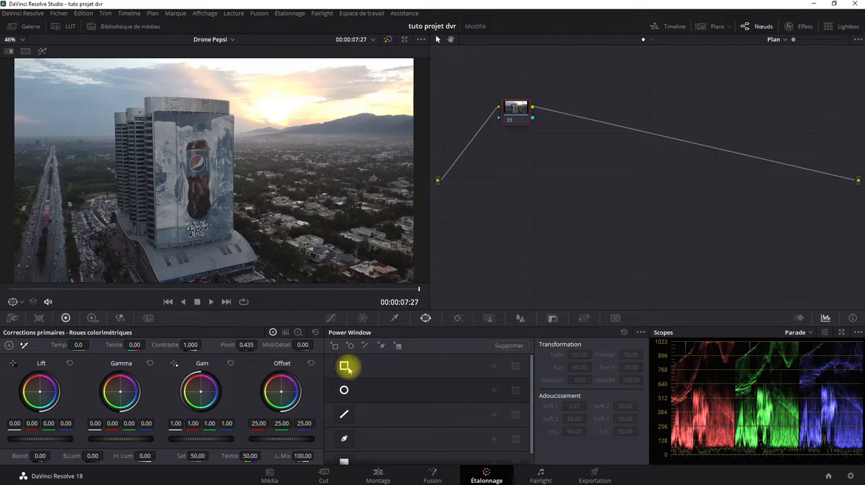
pyautogui.click(345, 365)
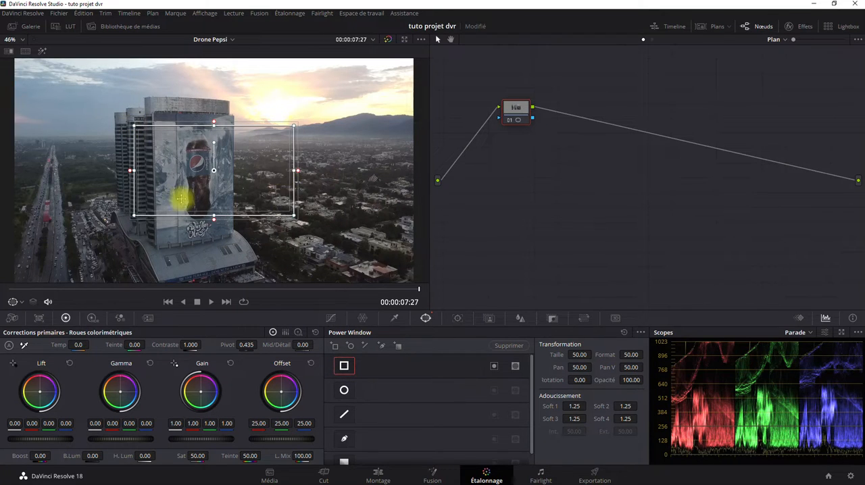
# Examine how the rectangular Power Window sits over the building and its Pepsi billboard.
pyautogui.scroll(5, 183, 169)
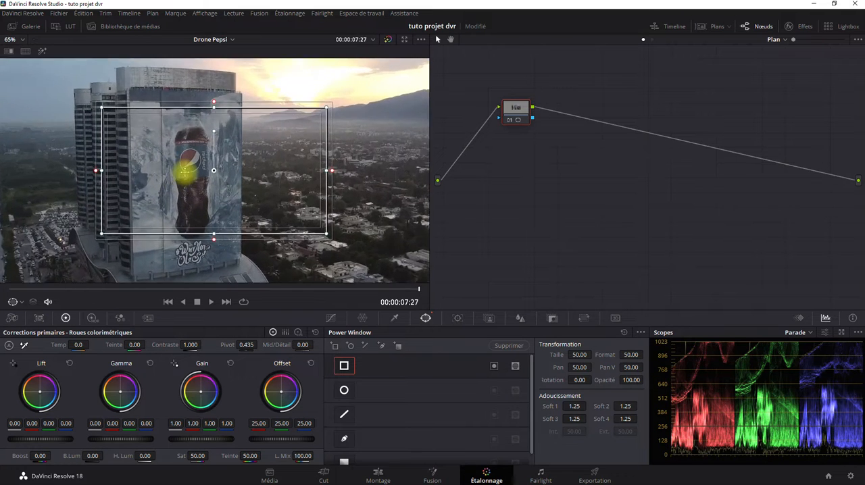
pyautogui.scroll(-2, 286, 176)
pyautogui.scroll(4, 276, 151)
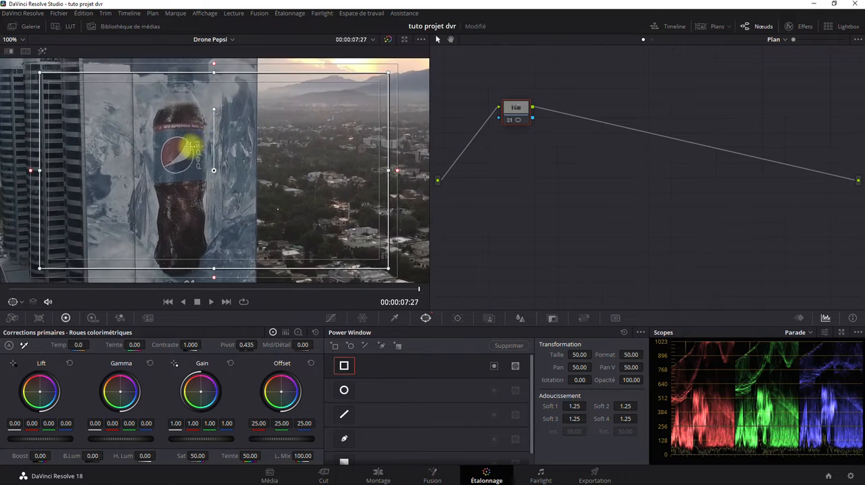
pyautogui.moveTo(86, 114); pyautogui.dragTo(204, 219)
pyautogui.scroll(-2, 203, 218)
pyautogui.scroll(2, 205, 196)
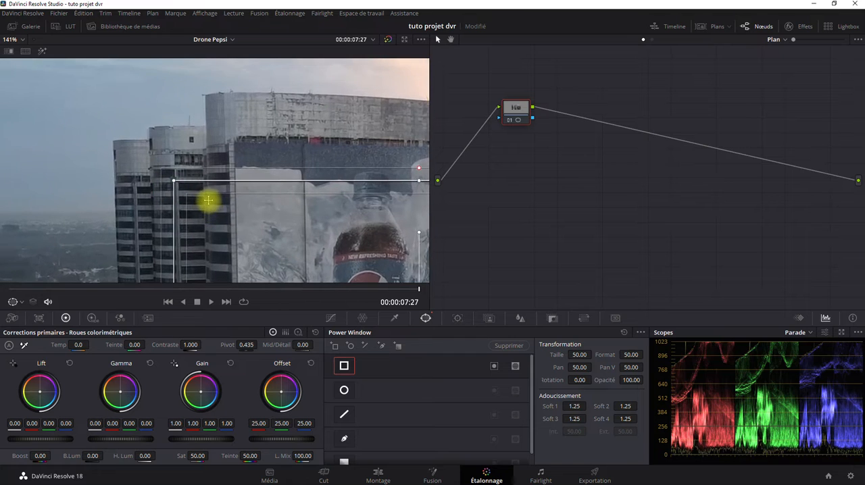
pyautogui.scroll(2, 118, 177)
pyautogui.scroll(-1, 118, 177)
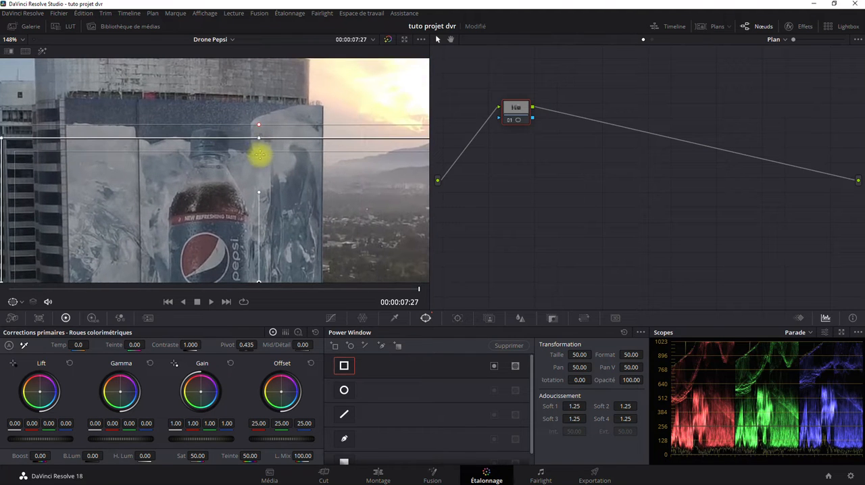
pyautogui.moveTo(273, 178); pyautogui.dragTo(261, 144)
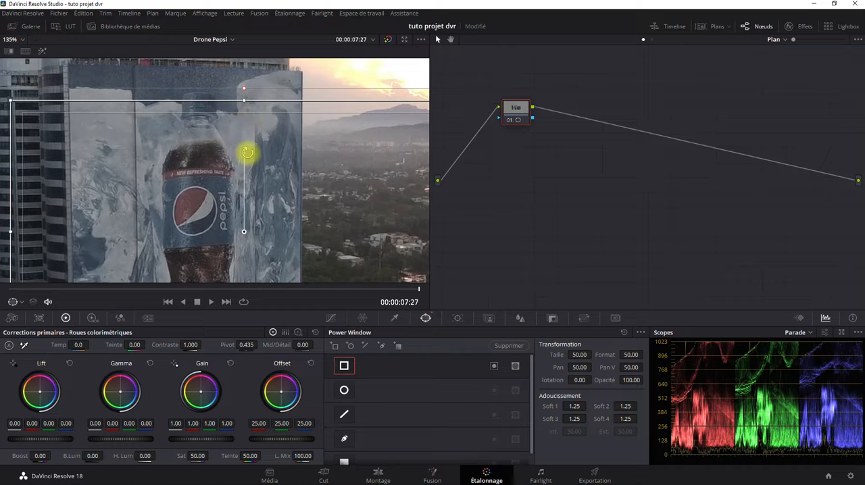
pyautogui.scroll(-5, 252, 141)
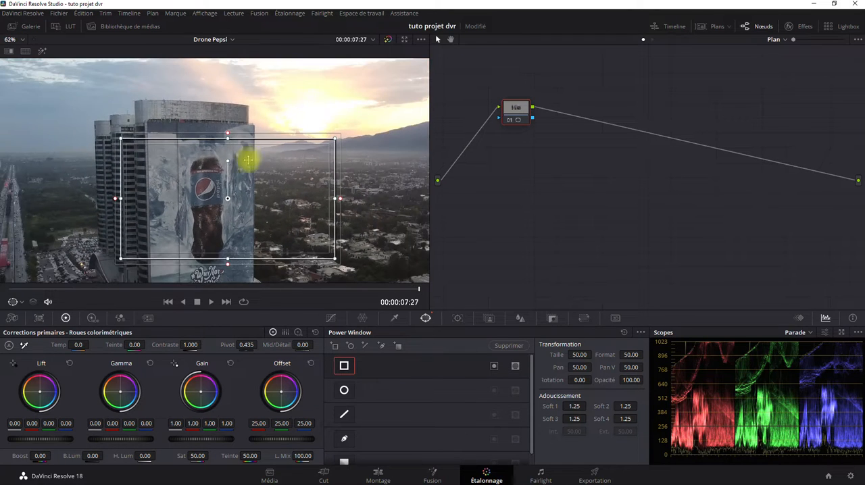
# Rotate the rectangular window to -1.30 and move its top edge up to the top of the billboard.
pyautogui.moveTo(228, 158)
pyautogui.mouseDown()
pyautogui.moveTo(236, 156)
pyautogui.moveTo(226, 157)
pyautogui.mouseUp()
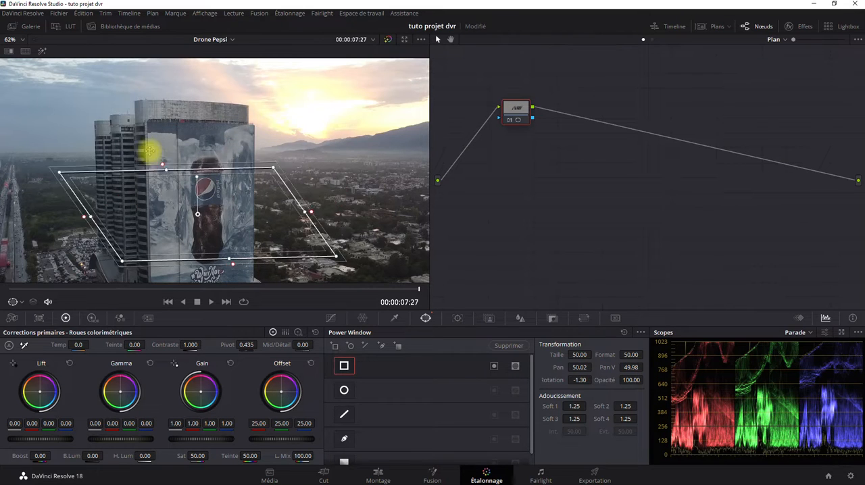
pyautogui.moveTo(150, 150); pyautogui.dragTo(199, 122)
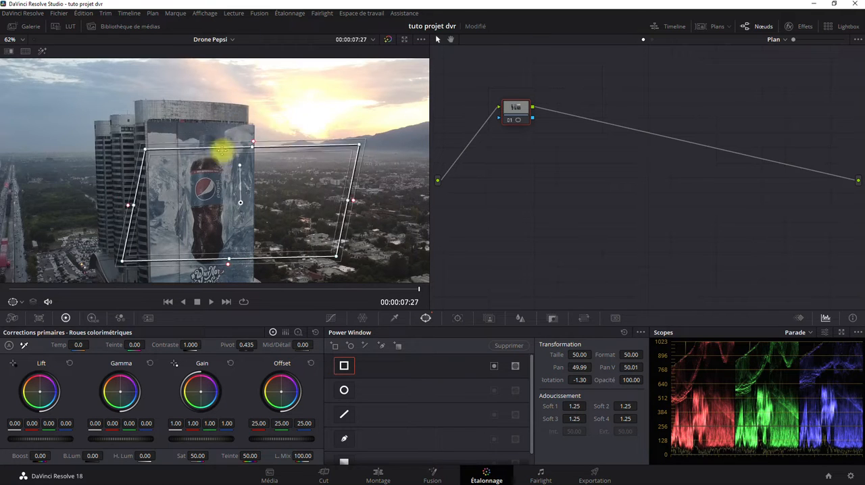
pyautogui.moveTo(226, 118)
pyautogui.mouseDown()
pyautogui.moveTo(205, 121)
pyautogui.moveTo(222, 122)
pyautogui.mouseUp()
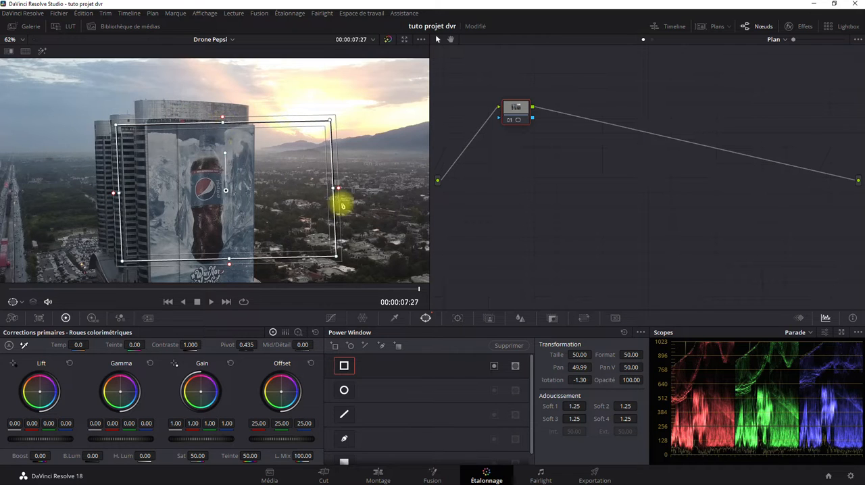
# Widen the softness of the rectangular window's right edge to a Soft 3 value of 2.54.
pyautogui.scroll(5, 341, 204)
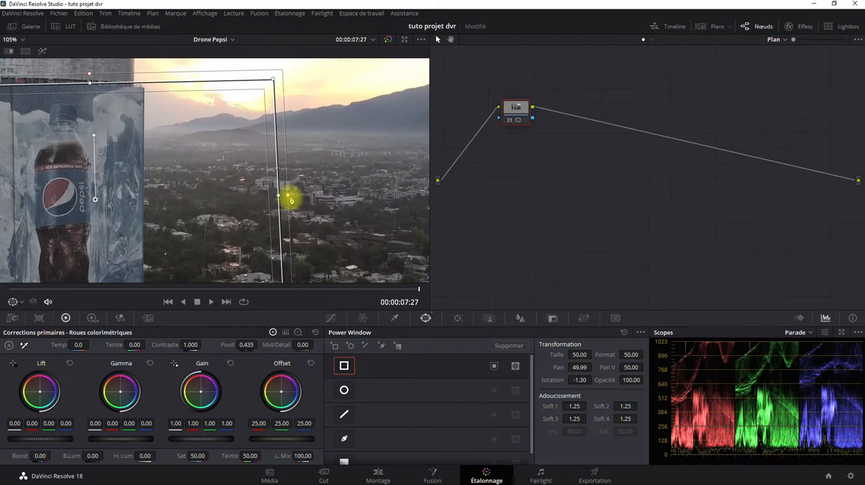
pyautogui.moveTo(288, 197)
pyautogui.mouseDown()
pyautogui.moveTo(280, 196)
pyautogui.moveTo(299, 199)
pyautogui.mouseUp()
pyautogui.scroll(-5, 166, 197)
pyautogui.moveTo(168, 194); pyautogui.dragTo(281, 193)
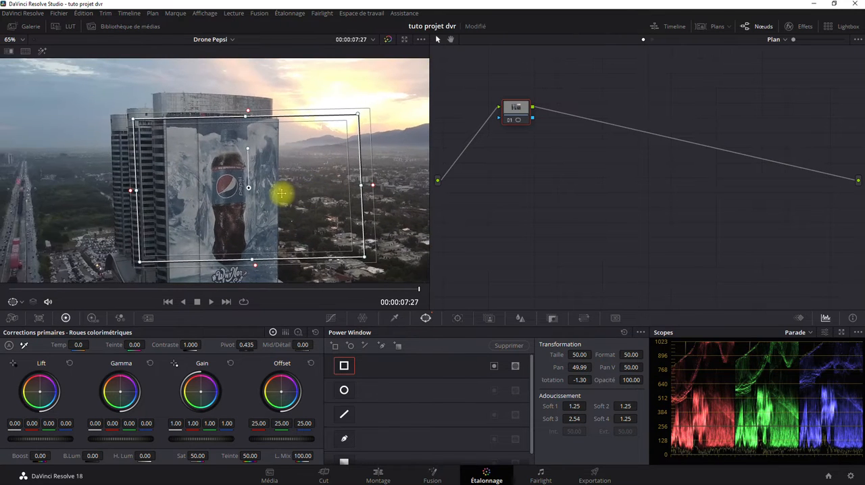
# Fit the four corners of the rectangular window to the outline of the Pepsi billboard.
pyautogui.scroll(-1, 281, 194)
pyautogui.moveTo(136, 122); pyautogui.dragTo(171, 119)
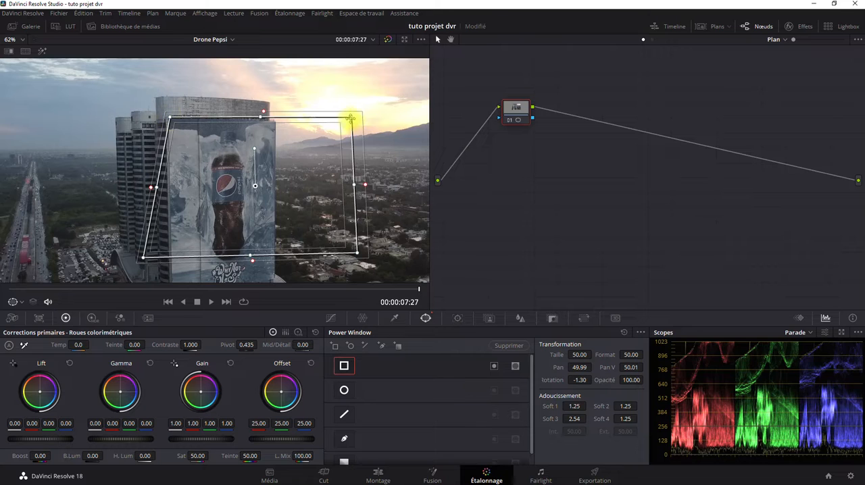
pyautogui.moveTo(350, 119); pyautogui.dragTo(276, 123)
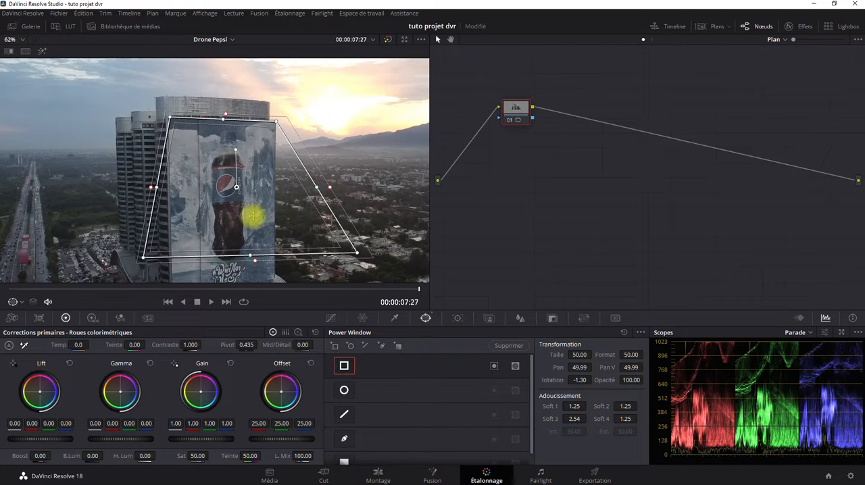
pyautogui.moveTo(253, 216); pyautogui.dragTo(258, 164)
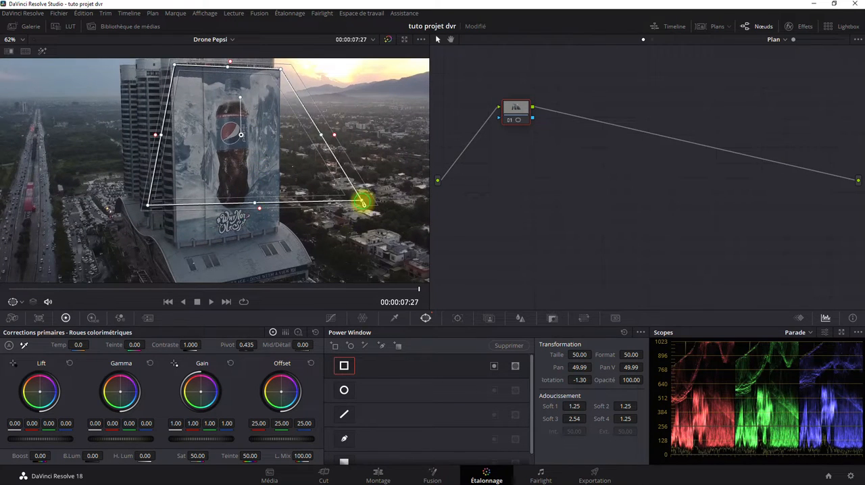
pyautogui.moveTo(362, 201); pyautogui.dragTo(280, 227)
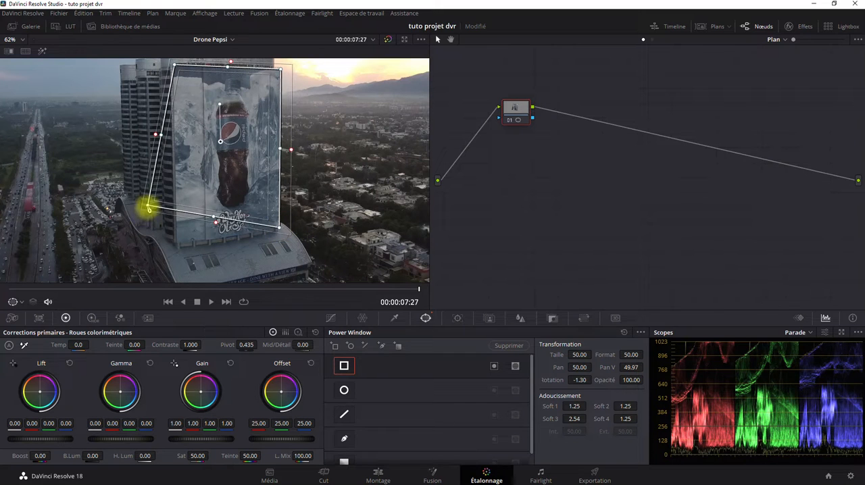
pyautogui.moveTo(148, 208); pyautogui.dragTo(179, 247)
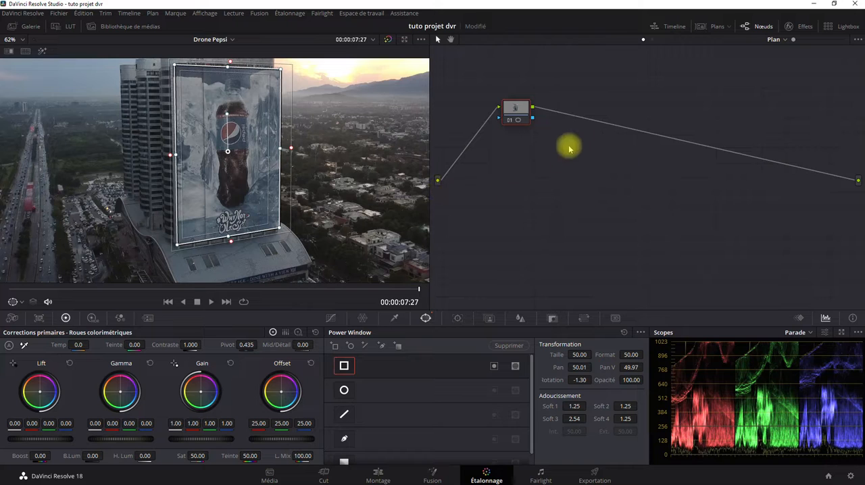
# Add an alpha output to the node graph and connect node 01's alpha output to it.
pyautogui.rightClick(567, 172)
pyautogui.click(579, 200)
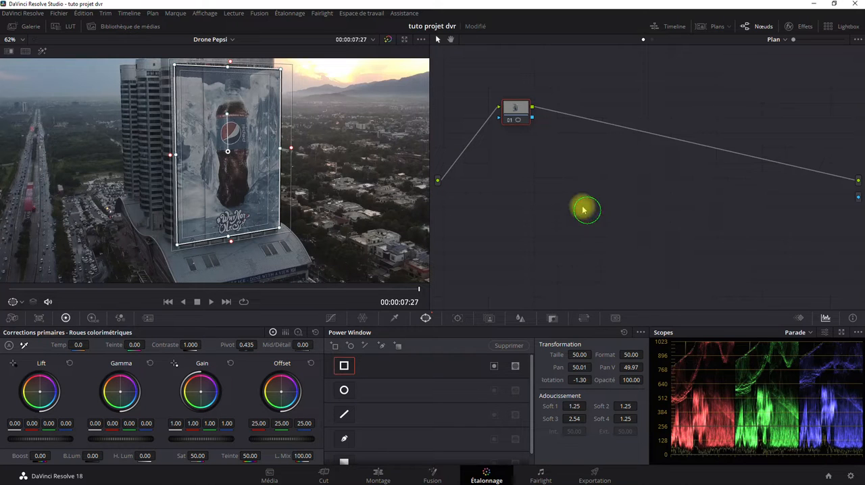
pyautogui.moveTo(531, 122); pyautogui.dragTo(858, 198)
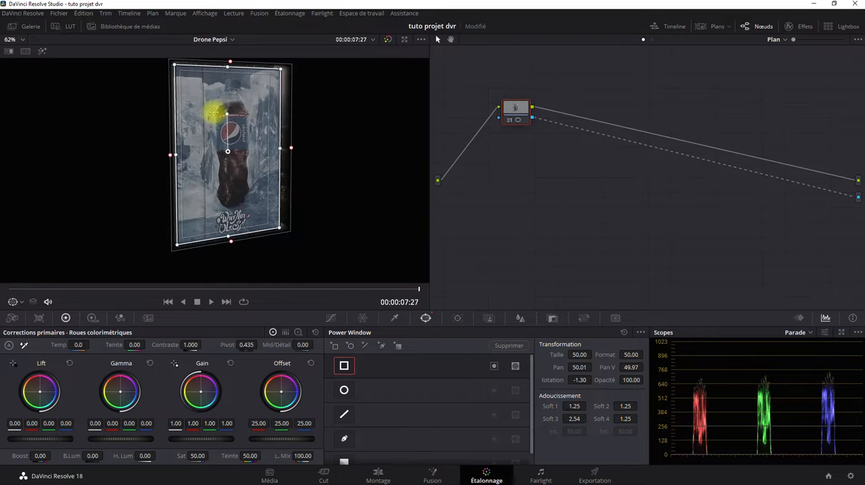
pyautogui.moveTo(213, 112); pyautogui.dragTo(251, 128)
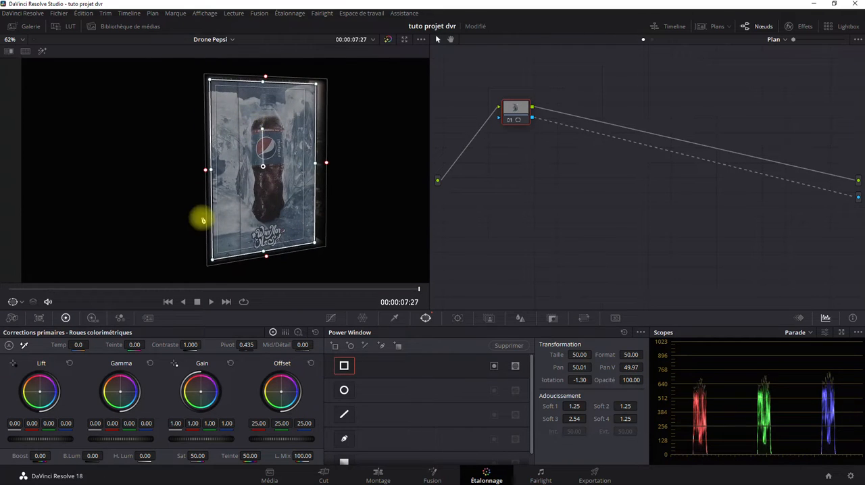
# Tighten the softness of the rectangular window's top edge to a Soft 2 value of 0.02.
pyautogui.scroll(5, 335, 165)
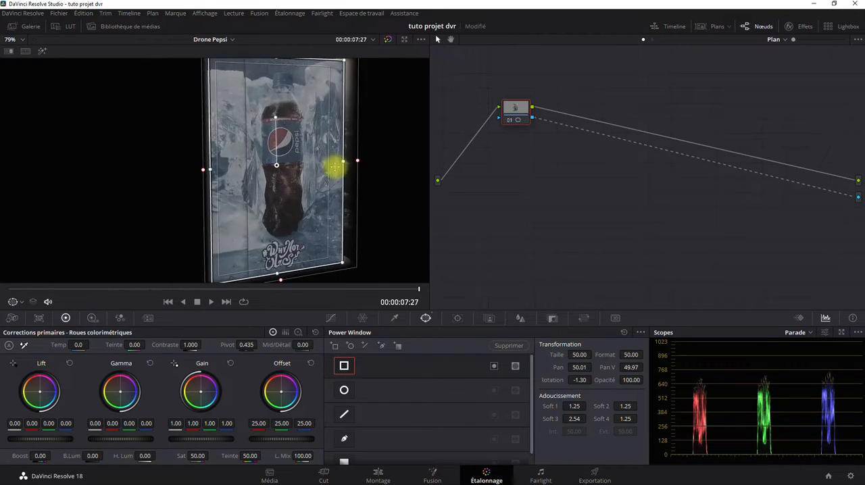
pyautogui.moveTo(303, 131); pyautogui.dragTo(162, 241)
pyautogui.scroll(5, 185, 175)
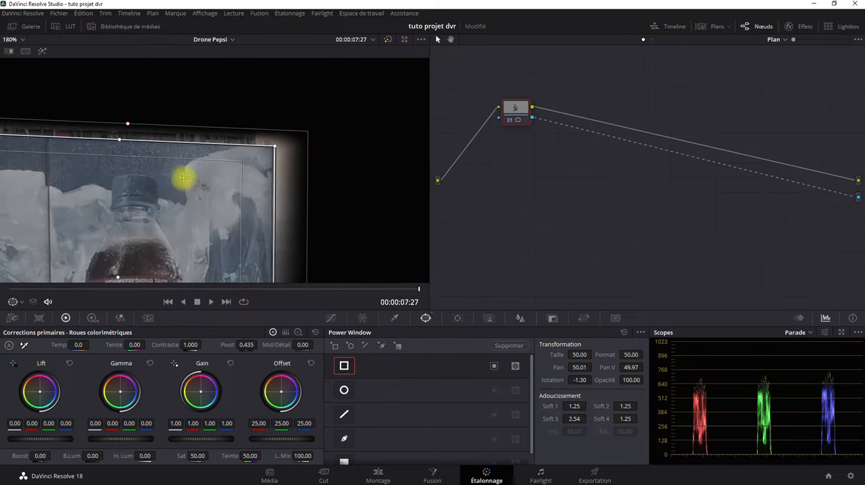
pyautogui.scroll(3, 244, 187)
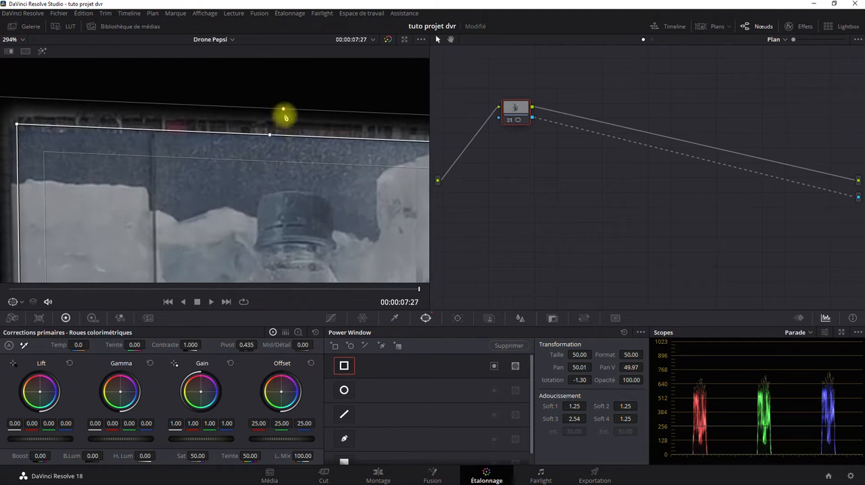
pyautogui.moveTo(284, 110)
pyautogui.mouseDown()
pyautogui.moveTo(283, 132)
pyautogui.moveTo(286, 90)
pyautogui.moveTo(288, 136)
pyautogui.moveTo(303, 63)
pyautogui.moveTo(284, 162)
pyautogui.moveTo(295, 86)
pyautogui.moveTo(294, 145)
pyautogui.moveTo(303, 87)
pyautogui.moveTo(288, 123)
pyautogui.moveTo(291, 81)
pyautogui.moveTo(285, 122)
pyautogui.mouseUp()
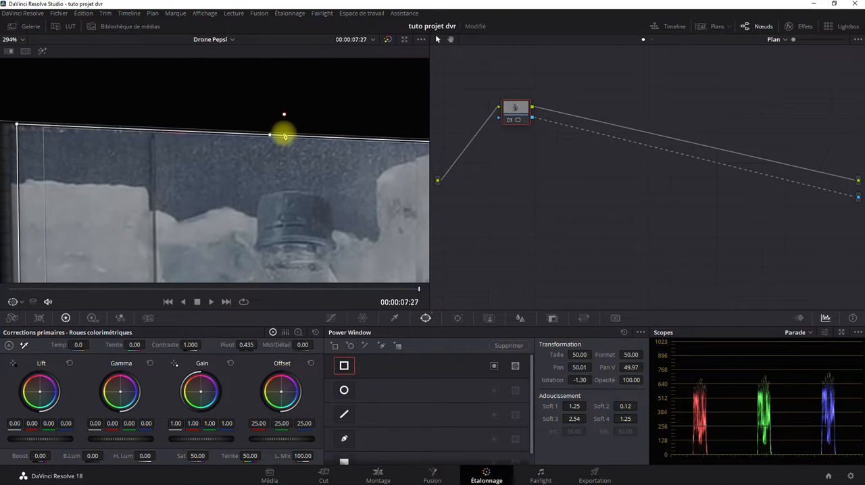
# Tighten the softness of the rectangular window's right edge to a Soft 3 value of 0.01.
pyautogui.scroll(-1, 289, 168)
pyautogui.moveTo(343, 202); pyautogui.dragTo(135, 65)
pyautogui.moveTo(297, 227); pyautogui.dragTo(320, 62)
pyautogui.moveTo(285, 188); pyautogui.dragTo(312, 125)
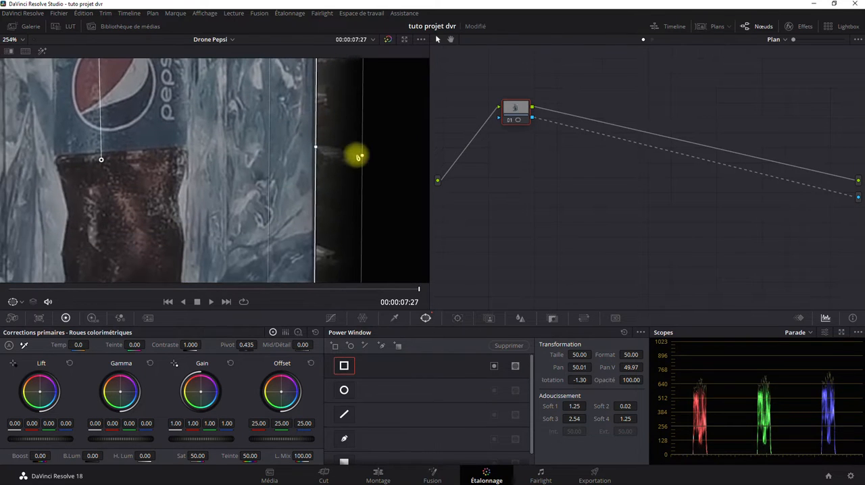
pyautogui.moveTo(363, 158); pyautogui.dragTo(317, 155)
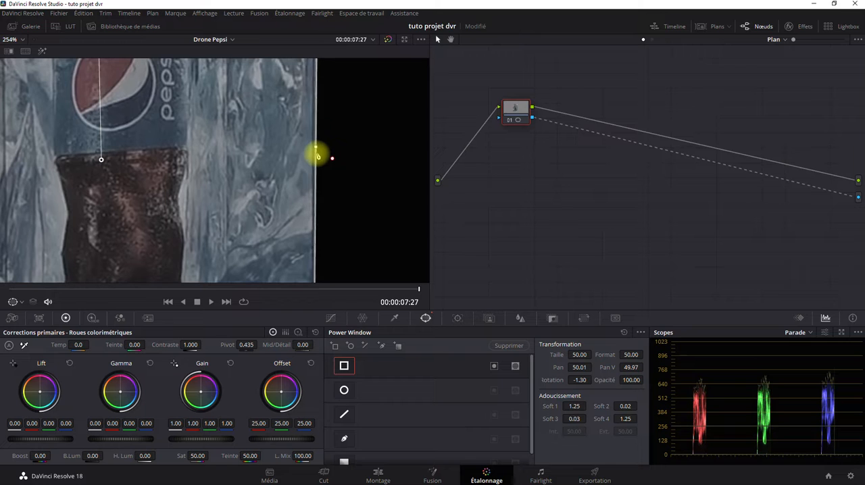
# Tighten the softness of the rectangular window's bottom edge to a Soft 4 value of 0.03.
pyautogui.moveTo(208, 225); pyautogui.dragTo(317, 50)
pyautogui.moveTo(247, 193); pyautogui.dragTo(269, 74)
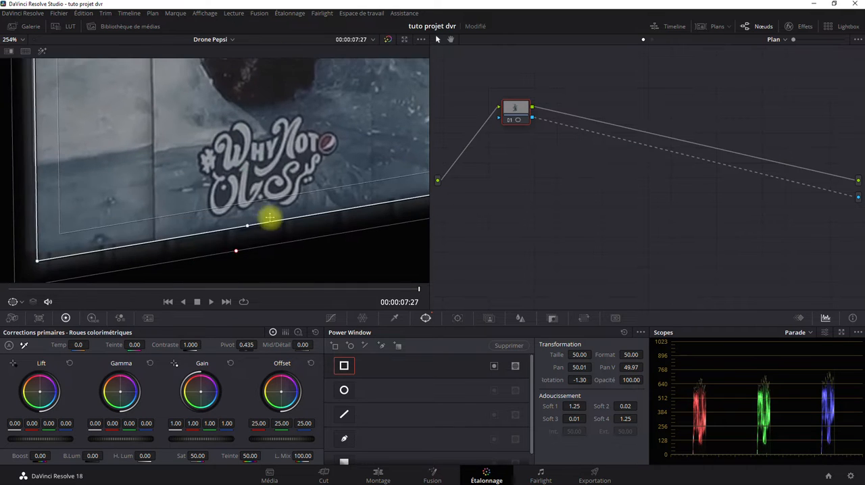
pyautogui.moveTo(270, 218); pyautogui.dragTo(254, 178)
pyautogui.moveTo(222, 214); pyautogui.dragTo(232, 190)
# Tighten the softness of the rectangular window's left edge to a Soft 1 value of 0.05.
pyautogui.moveTo(127, 181); pyautogui.dragTo(246, 235)
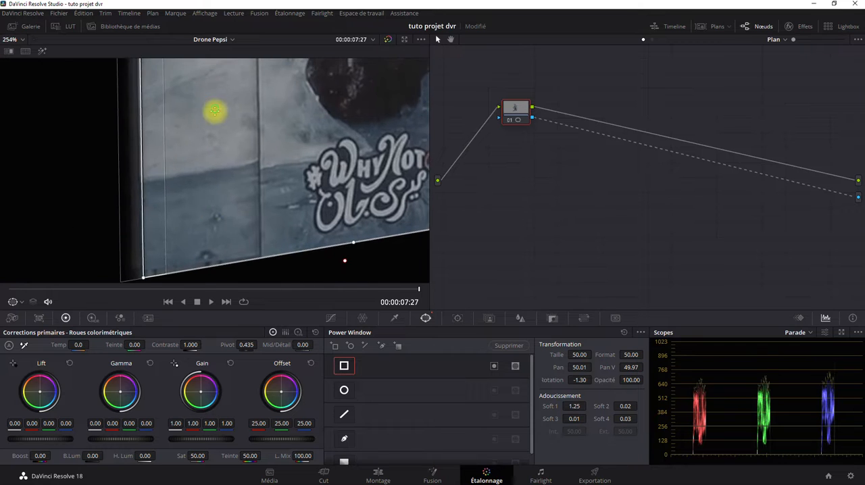
pyautogui.moveTo(214, 112); pyautogui.dragTo(218, 247)
pyautogui.moveTo(210, 129); pyautogui.dragTo(213, 215)
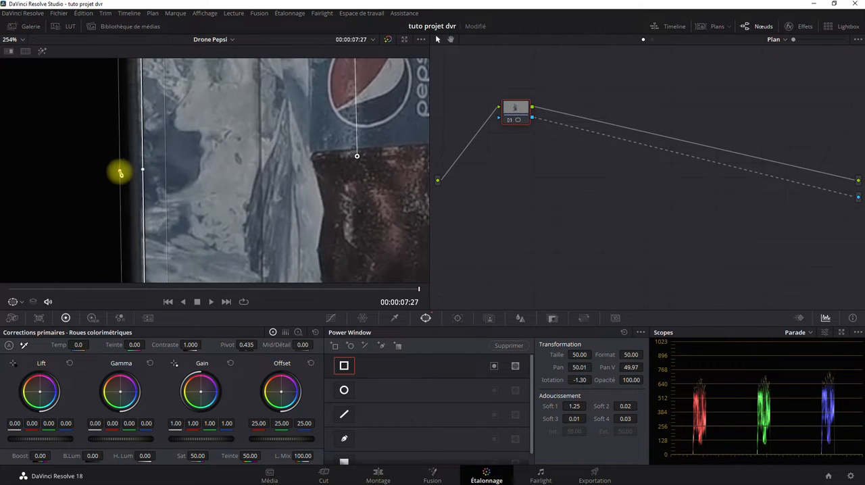
pyautogui.moveTo(120, 173); pyautogui.dragTo(143, 174)
pyautogui.scroll(-6, 239, 186)
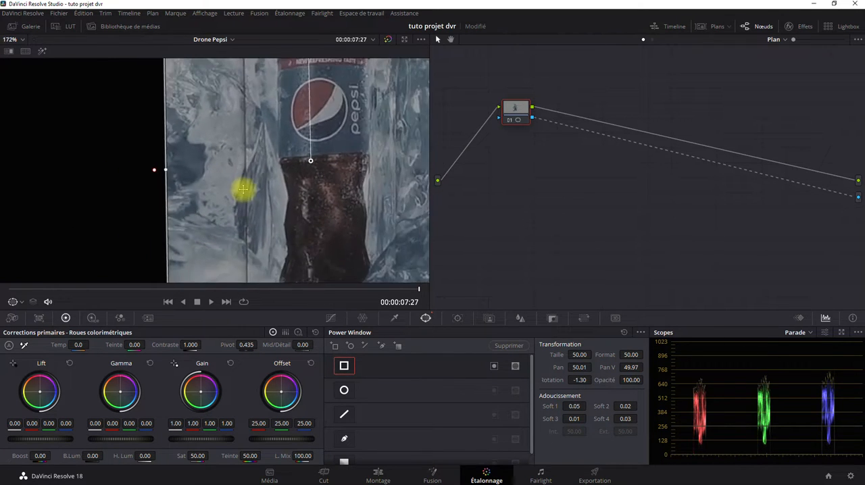
# Refine the two upper corners of the rectangular window to match the billboard's top corners exactly.
pyautogui.scroll(8, 236, 179)
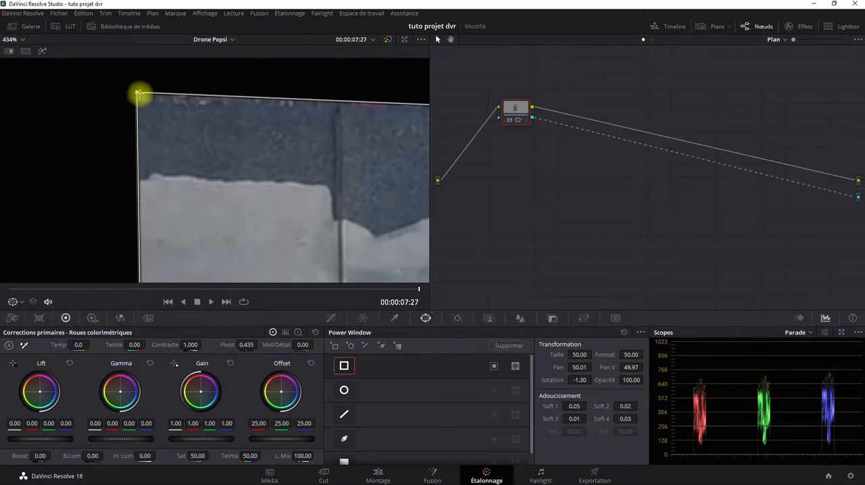
pyautogui.moveTo(137, 93)
pyautogui.mouseDown()
pyautogui.moveTo(129, 79)
pyautogui.moveTo(118, 83)
pyautogui.moveTo(128, 103)
pyautogui.mouseUp()
pyautogui.moveTo(324, 154); pyautogui.dragTo(67, 156)
pyautogui.moveTo(287, 168); pyautogui.dragTo(162, 168)
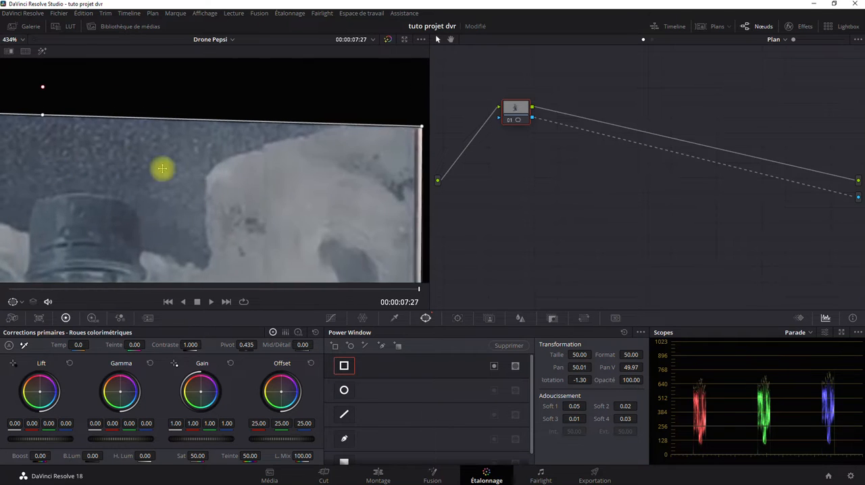
pyautogui.moveTo(341, 179); pyautogui.dragTo(208, 185)
pyautogui.moveTo(287, 137)
pyautogui.mouseDown()
pyautogui.moveTo(289, 128)
pyautogui.moveTo(281, 138)
pyautogui.mouseUp()
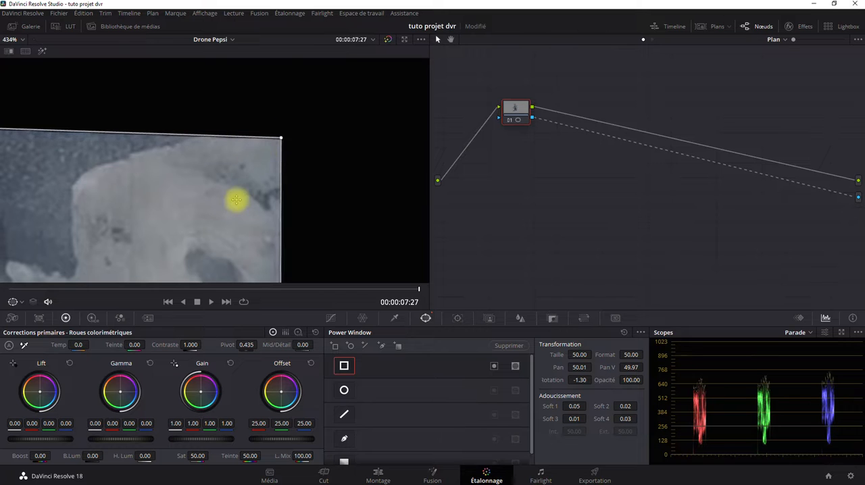
# Refine the lower-right corner of the rectangular window to match the billboard's corner.
pyautogui.scroll(-6, 236, 195)
pyautogui.moveTo(289, 222); pyautogui.dragTo(286, 81)
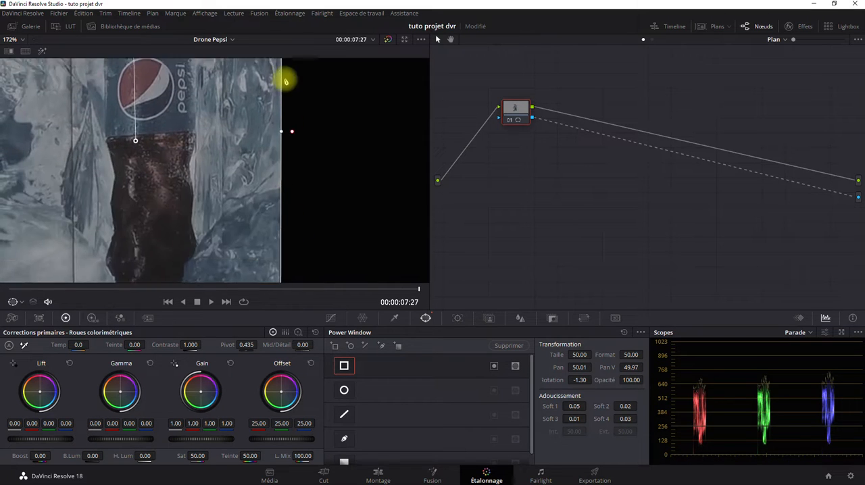
pyautogui.moveTo(254, 206); pyautogui.dragTo(248, 13)
pyautogui.scroll(2, 269, 209)
pyautogui.scroll(3, 270, 210)
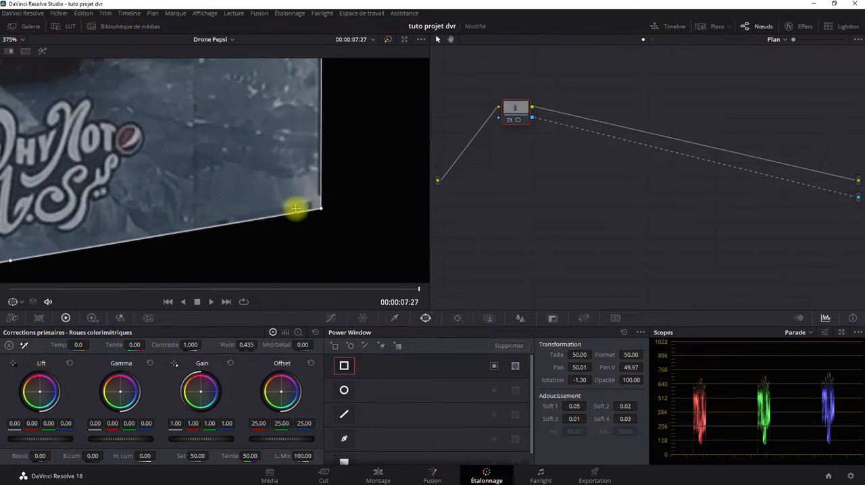
pyautogui.moveTo(321, 211)
pyautogui.mouseDown()
pyautogui.moveTo(356, 236)
pyautogui.moveTo(318, 201)
pyautogui.mouseUp()
# Refine the lower-left corner of the rectangular window to match the billboard's corner.
pyautogui.scroll(1, 102, 220)
pyautogui.moveTo(101, 221); pyautogui.dragTo(347, 164)
pyautogui.moveTo(149, 205); pyautogui.dragTo(360, 173)
pyautogui.moveTo(175, 187); pyautogui.dragTo(186, 171)
pyautogui.scroll(2, 156, 220)
pyautogui.scroll(1, 156, 211)
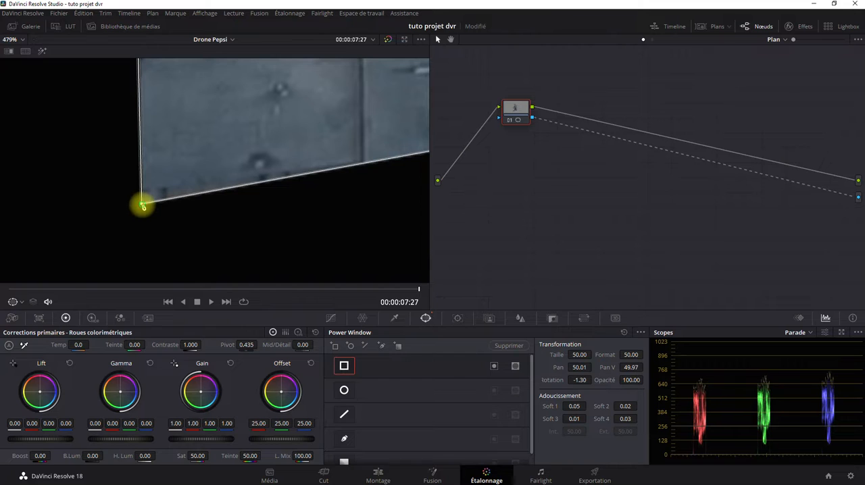
pyautogui.moveTo(142, 204)
pyautogui.mouseDown()
pyautogui.moveTo(131, 199)
pyautogui.moveTo(142, 191)
pyautogui.moveTo(118, 204)
pyautogui.moveTo(144, 194)
pyautogui.mouseUp()
pyautogui.scroll(-10, 239, 189)
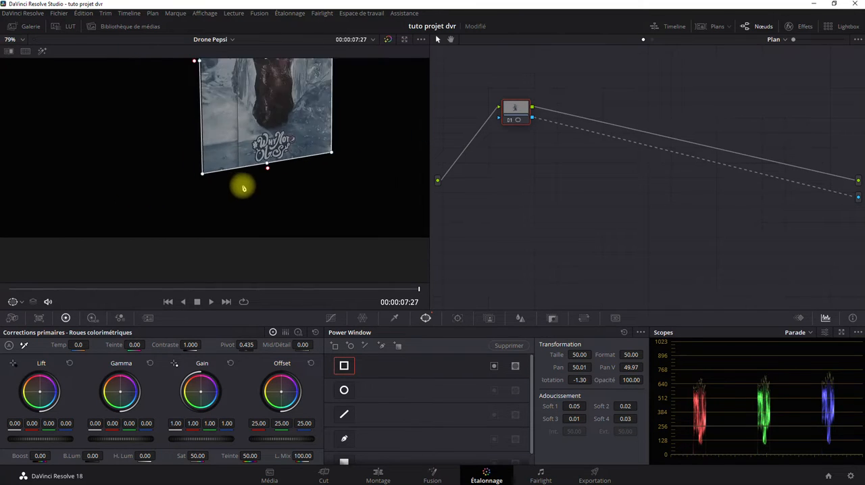
pyautogui.scroll(-3, 244, 187)
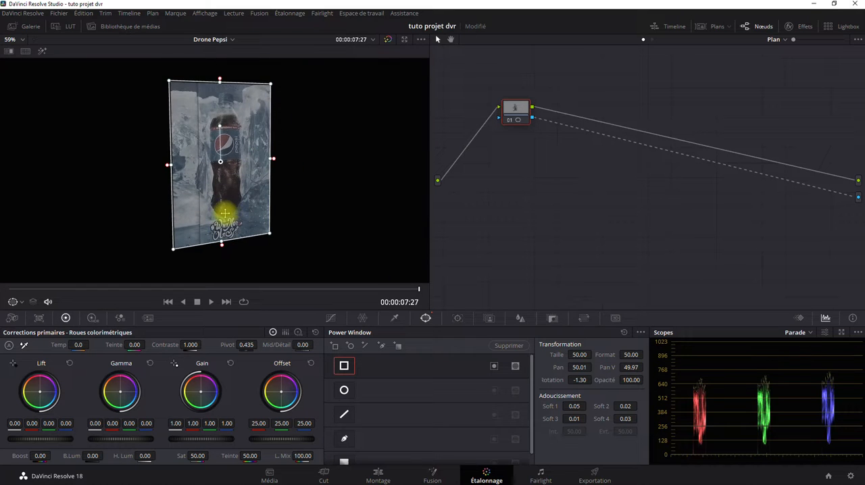
# Remove the connection between node 01's alpha and the alpha output, and open the Power Window tracker.
pyautogui.click(801, 186)
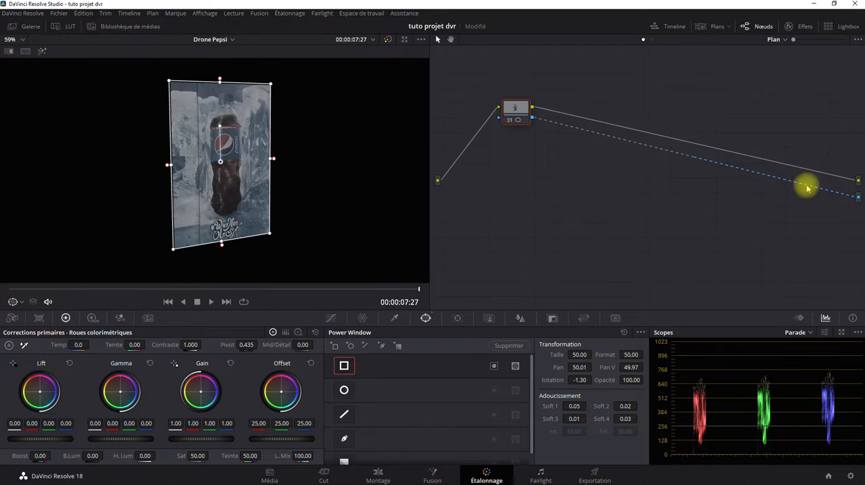
pyautogui.press('Delete')
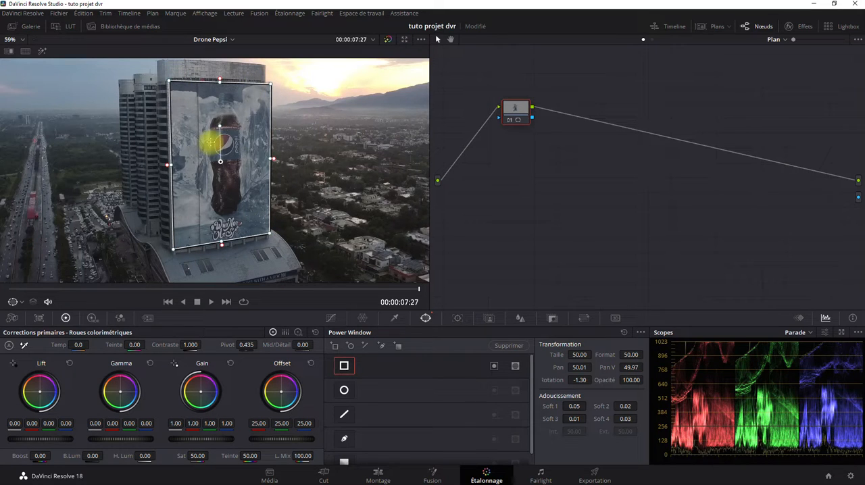
pyautogui.click(457, 319)
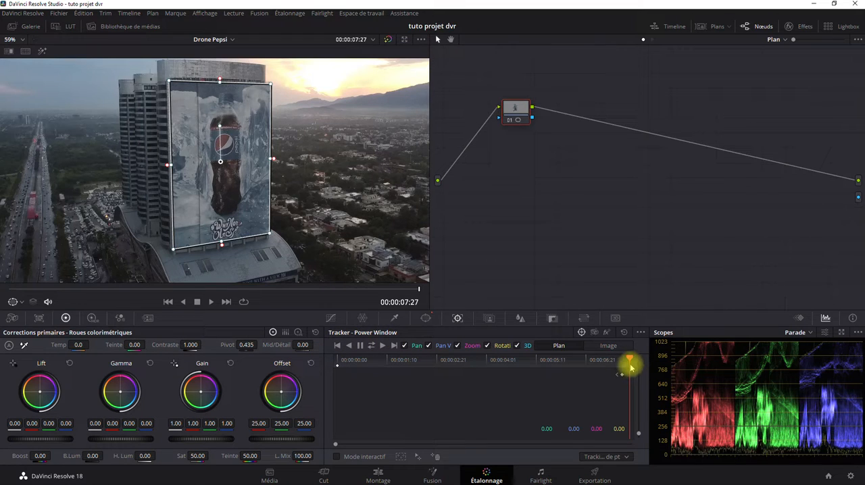
# Scrub back and forth through the clip to compare the window's position with the billboard's movement.
pyautogui.moveTo(419, 290); pyautogui.dragTo(9, 290)
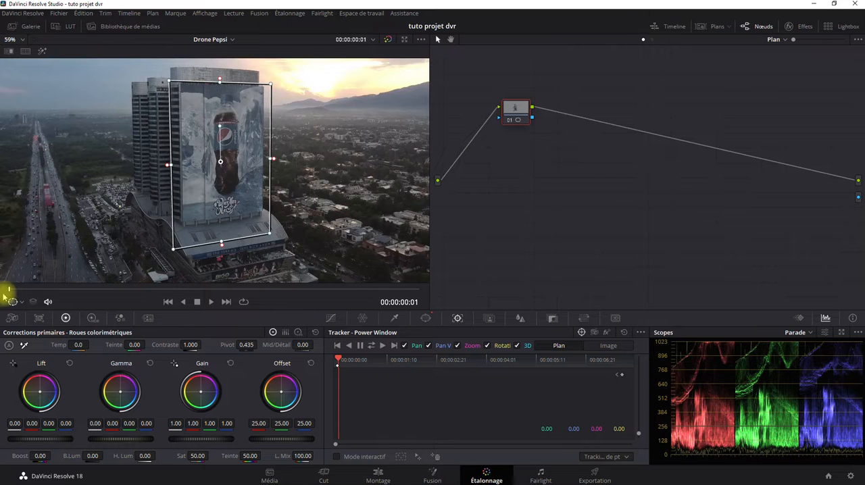
pyautogui.moveTo(10, 292); pyautogui.dragTo(526, 319)
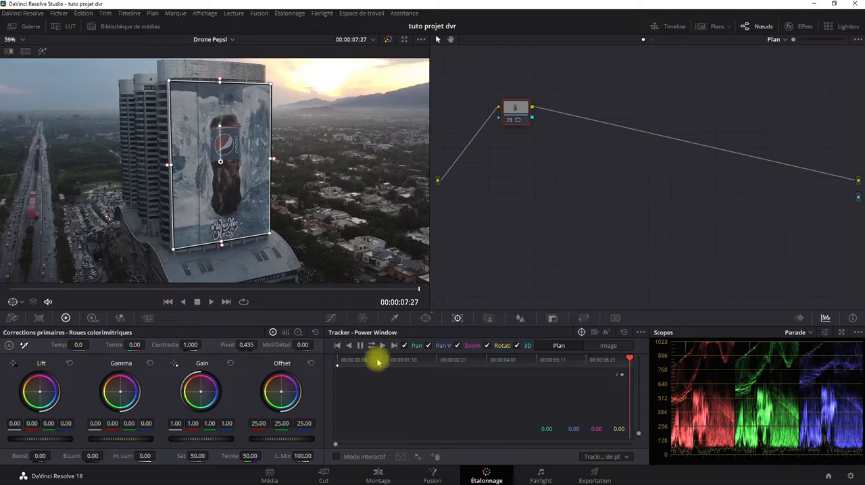
pyautogui.click(491, 359)
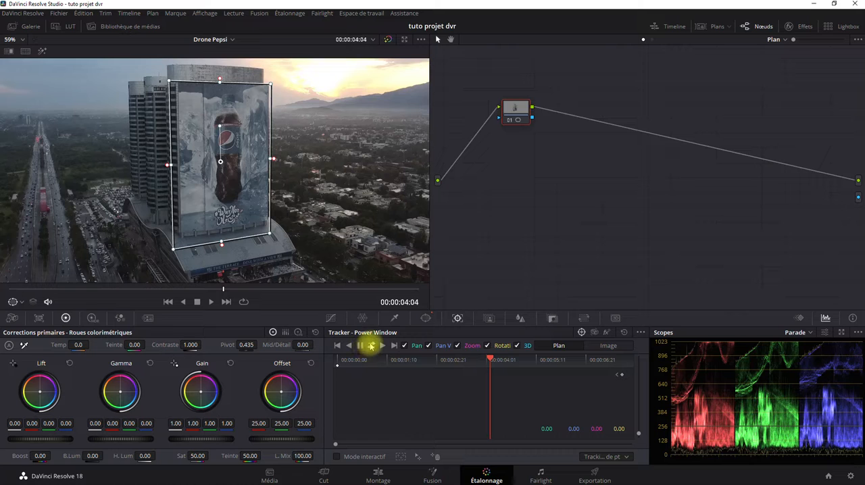
pyautogui.click(628, 360)
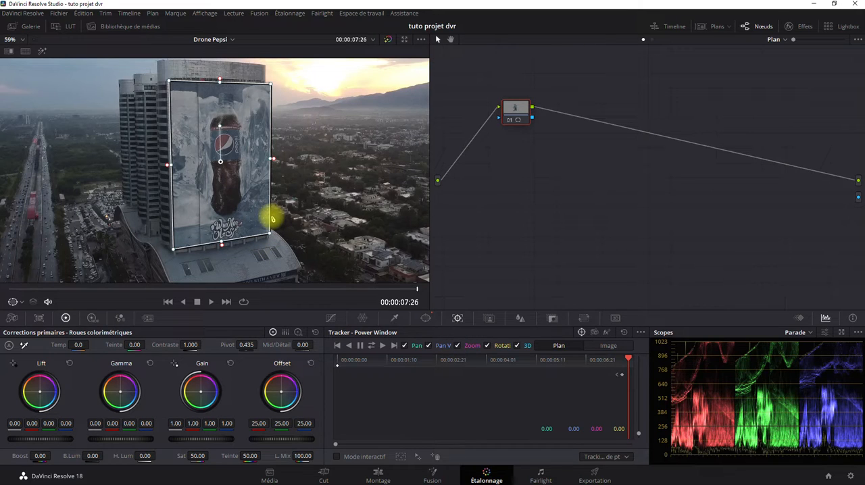
pyautogui.click(4, 289)
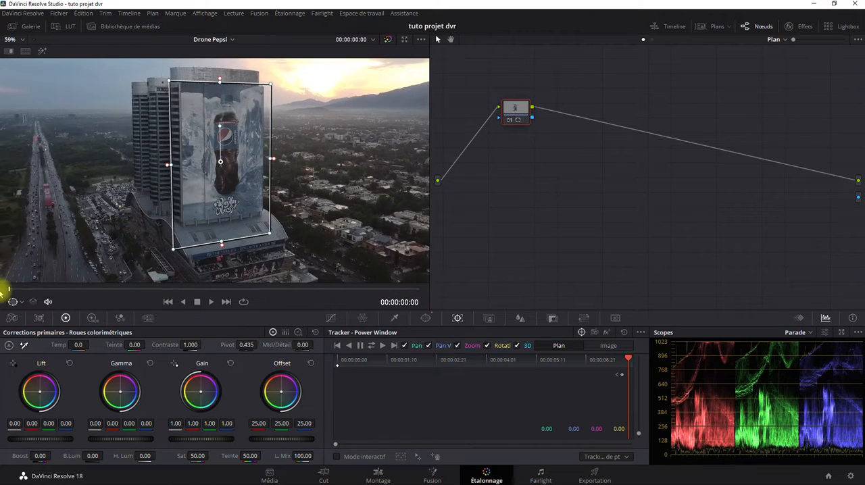
pyautogui.moveTo(10, 289)
pyautogui.mouseDown()
pyautogui.moveTo(250, 304)
pyautogui.moveTo(395, 303)
pyautogui.moveTo(9, 291)
pyautogui.moveTo(445, 293)
pyautogui.moveTo(12, 295)
pyautogui.mouseUp()
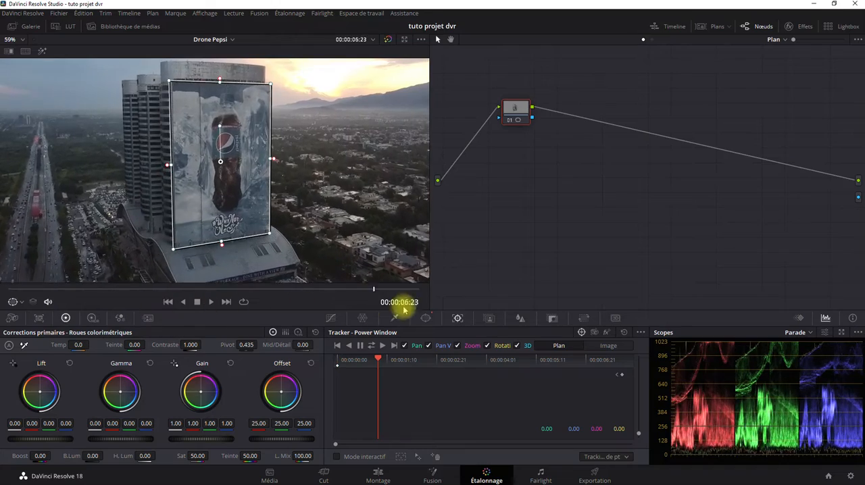
pyautogui.moveTo(56, 308); pyautogui.dragTo(159, 304)
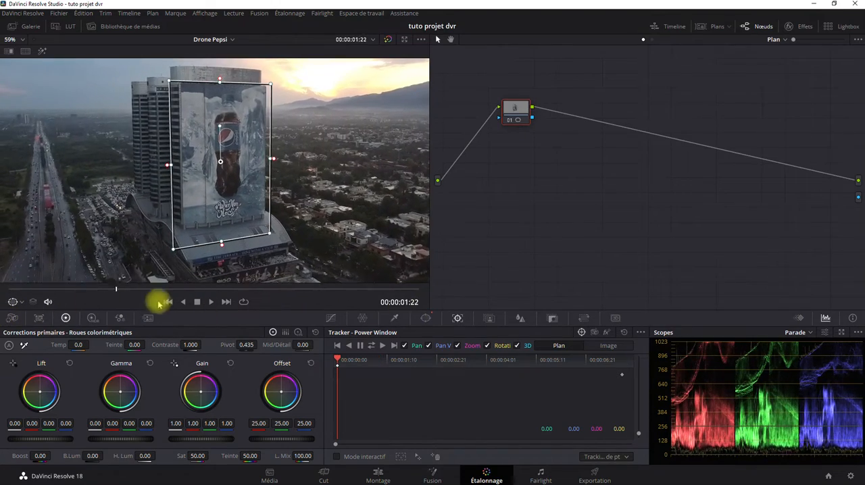
pyautogui.moveTo(319, 306); pyautogui.dragTo(483, 308)
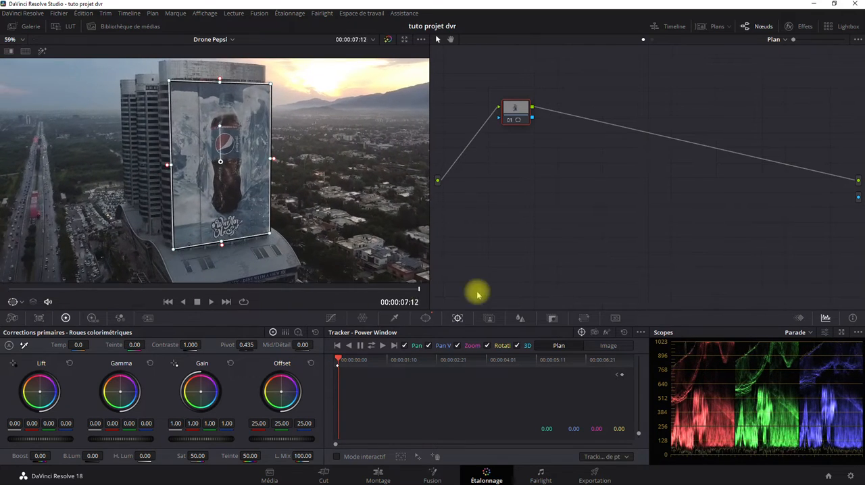
pyautogui.moveTo(476, 294); pyautogui.dragTo(530, 294)
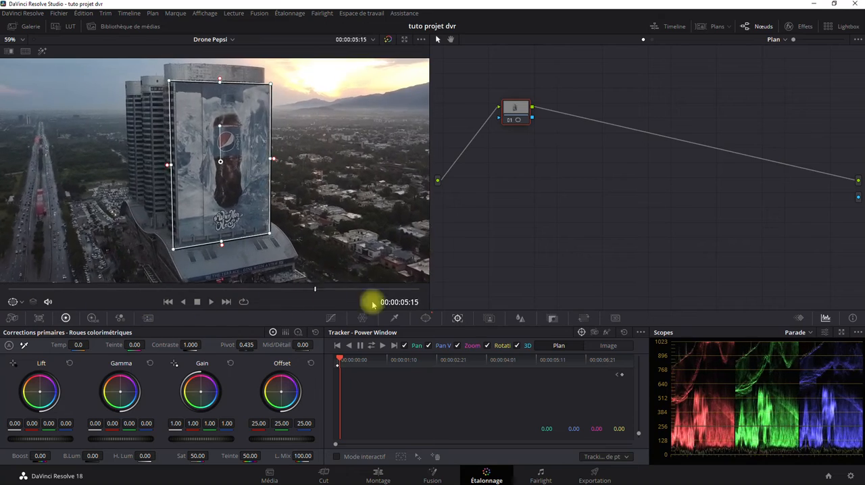
pyautogui.moveTo(372, 304); pyautogui.dragTo(245, 305)
pyautogui.moveTo(48, 305); pyautogui.dragTo(62, 313)
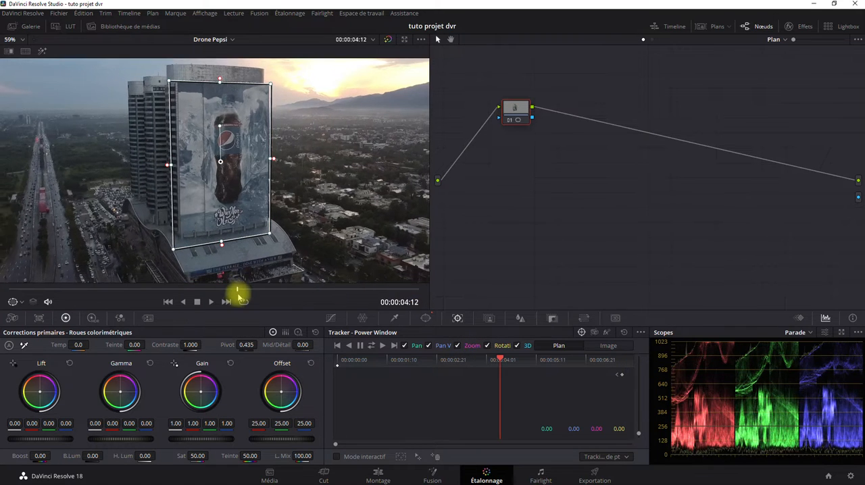
pyautogui.click(34, 289)
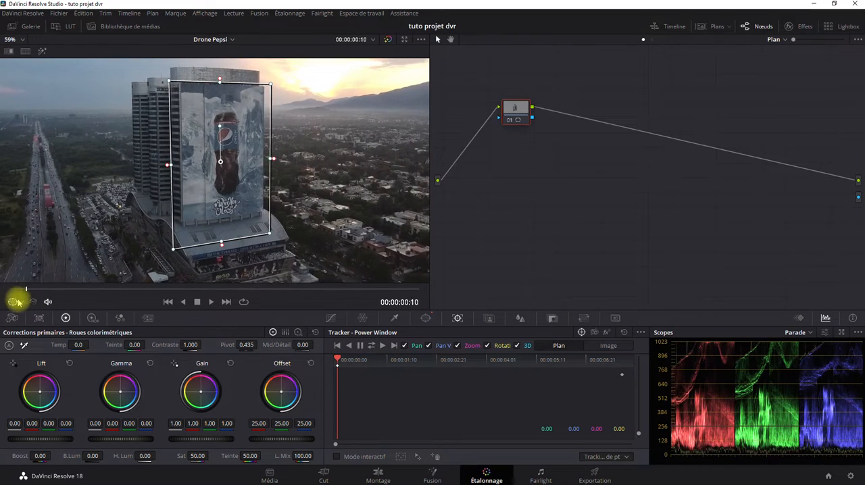
pyautogui.moveTo(120, 303); pyautogui.dragTo(505, 309)
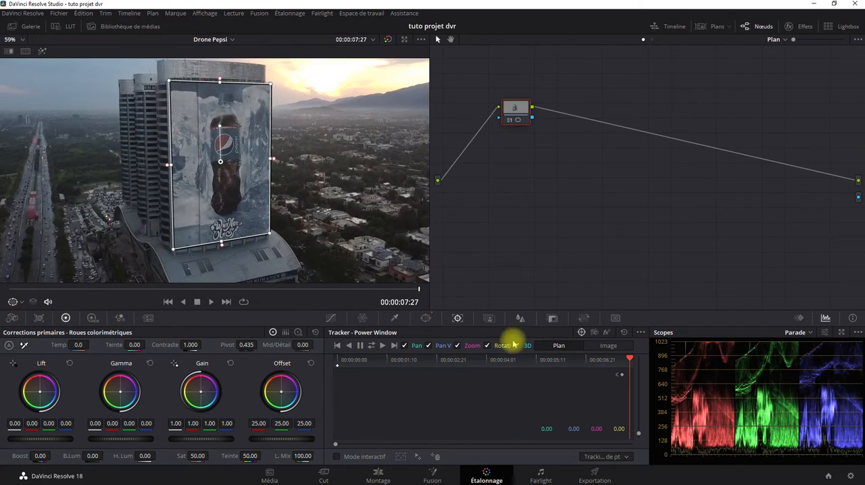
# Exclude rotation from the window tracking and go back to the clip's first frame.
pyautogui.click(487, 346)
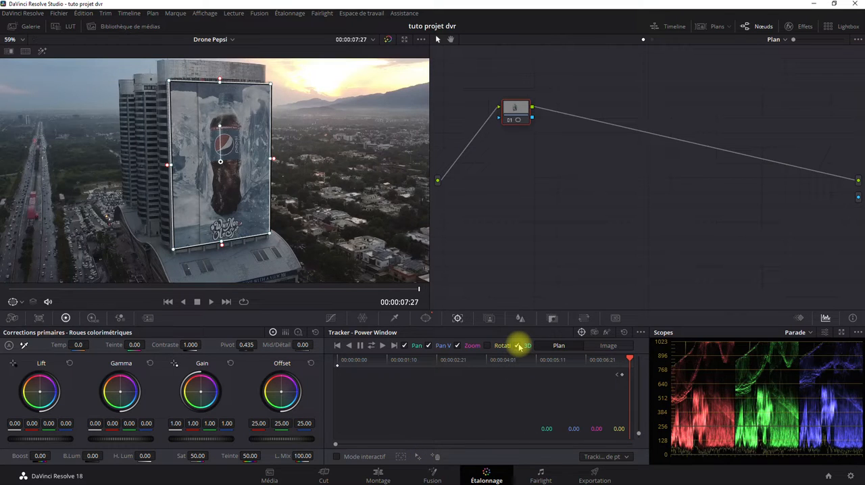
pyautogui.moveTo(419, 289); pyautogui.dragTo(1, 313)
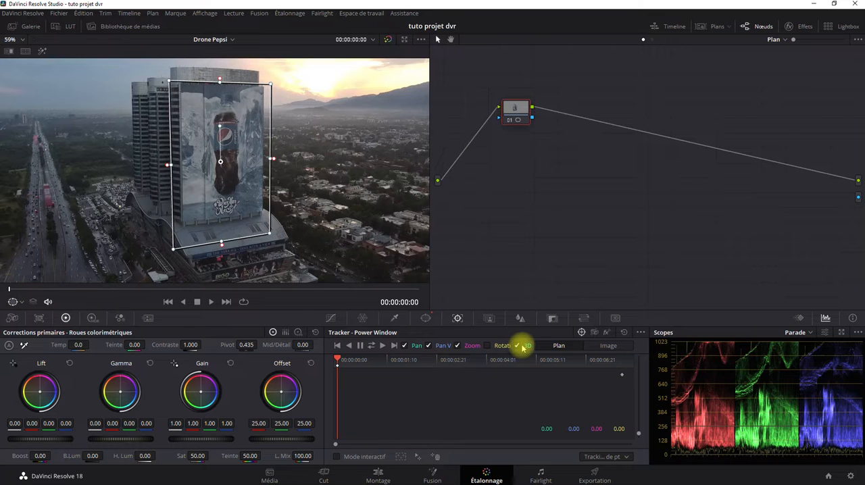
# Track the window backward from the clip's last frame to its first, and review the fit by playing and scrubbing the clip.
pyautogui.moveTo(10, 289); pyautogui.dragTo(457, 291)
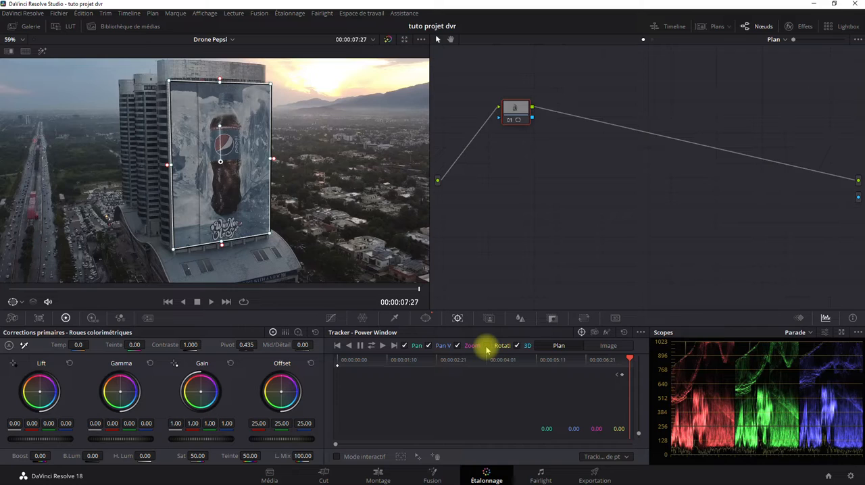
pyautogui.click(348, 346)
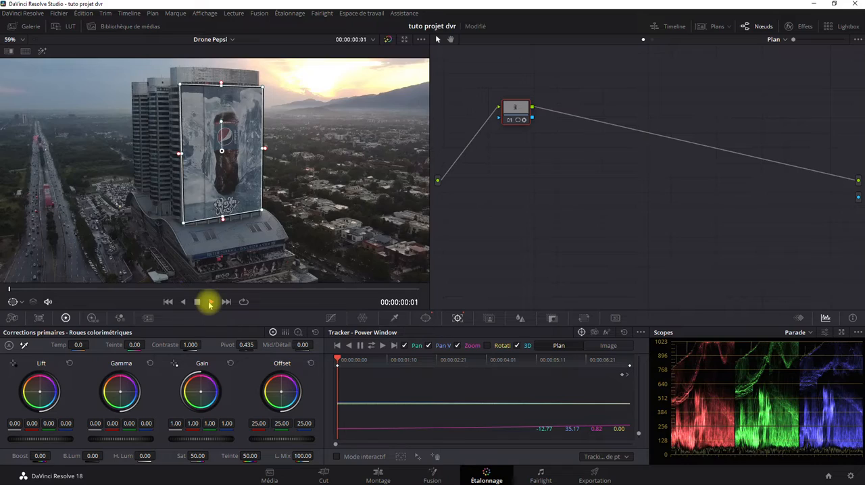
pyautogui.click(210, 302)
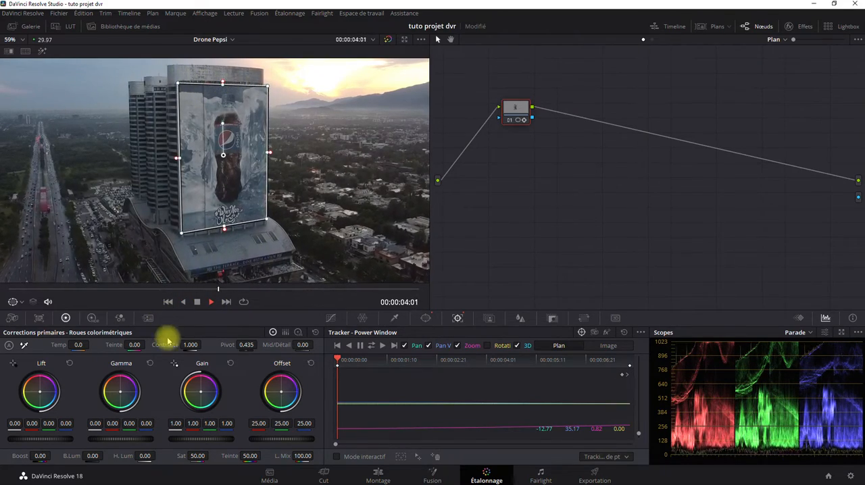
pyautogui.click(210, 302)
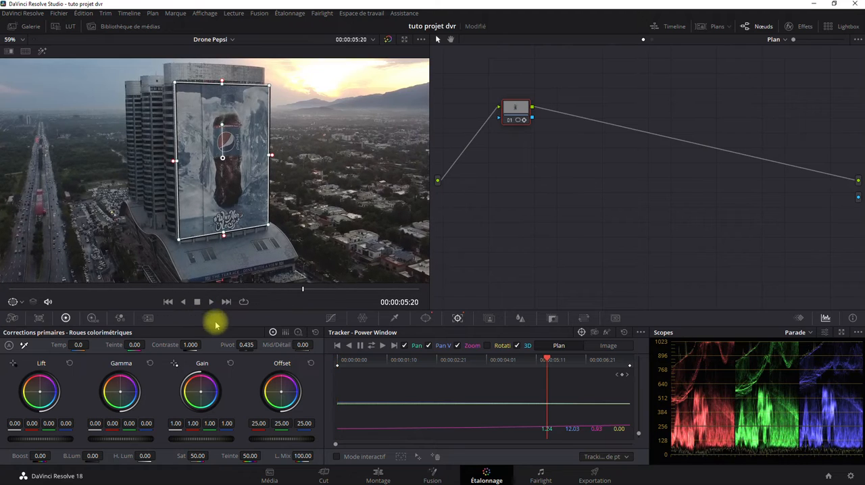
pyautogui.moveTo(548, 361); pyautogui.dragTo(471, 362)
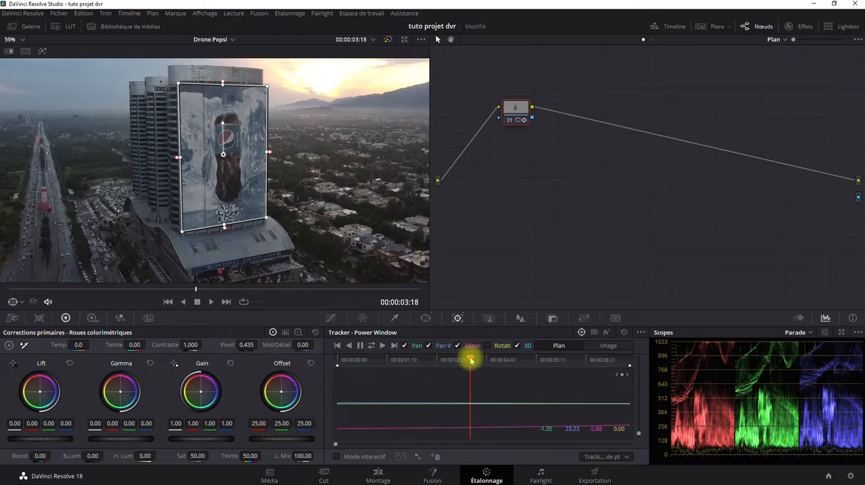
pyautogui.moveTo(469, 358); pyautogui.dragTo(648, 362)
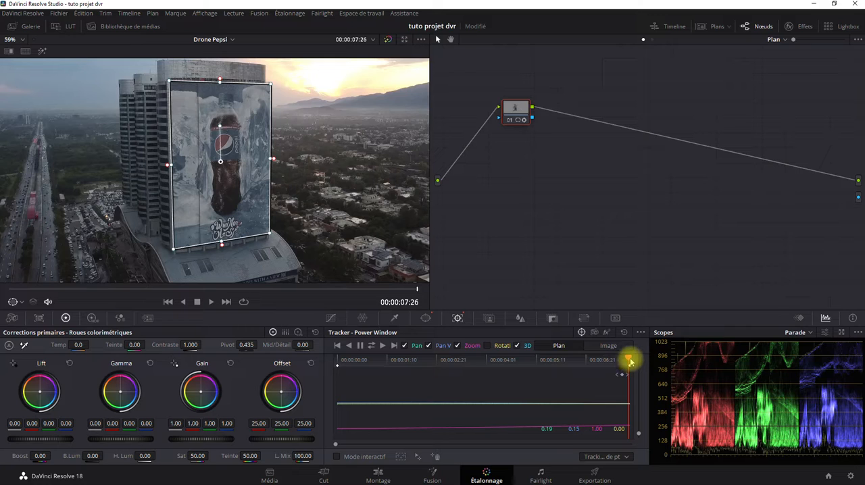
pyautogui.moveTo(630, 361); pyautogui.dragTo(322, 368)
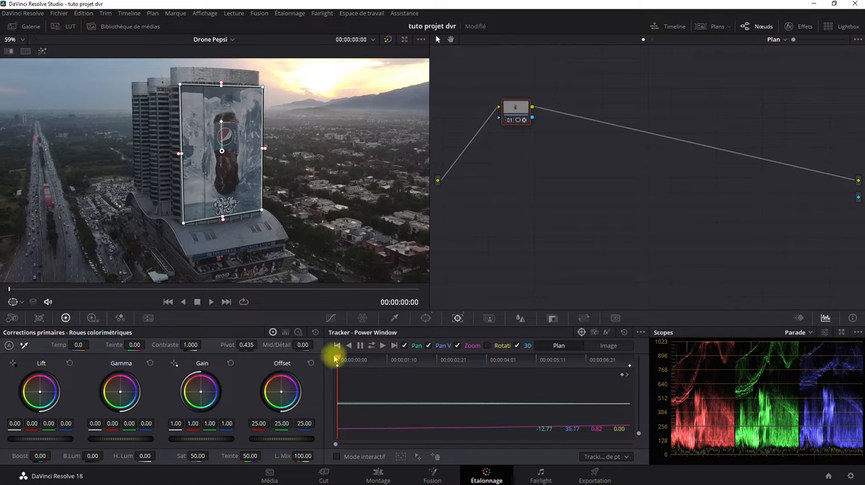
# At 00:00:03:24, refit the window's lower-right corner and lower edge to the billboard.
pyautogui.moveTo(338, 360); pyautogui.dragTo(477, 369)
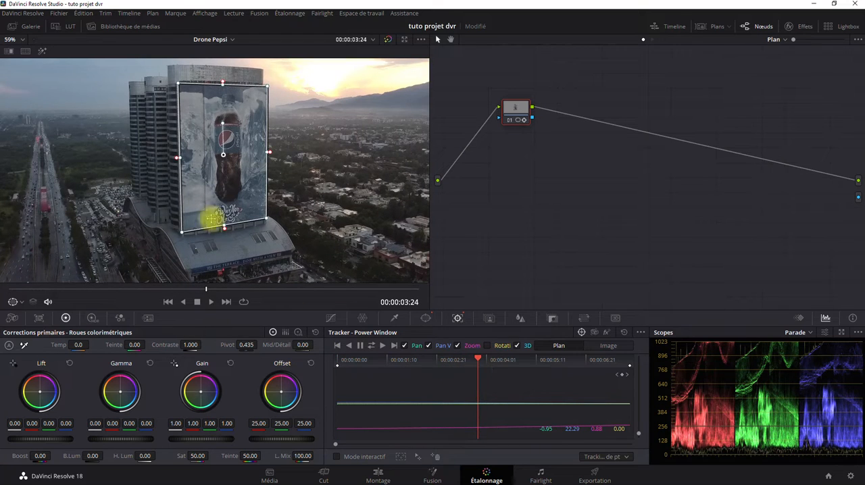
pyautogui.scroll(10, 189, 236)
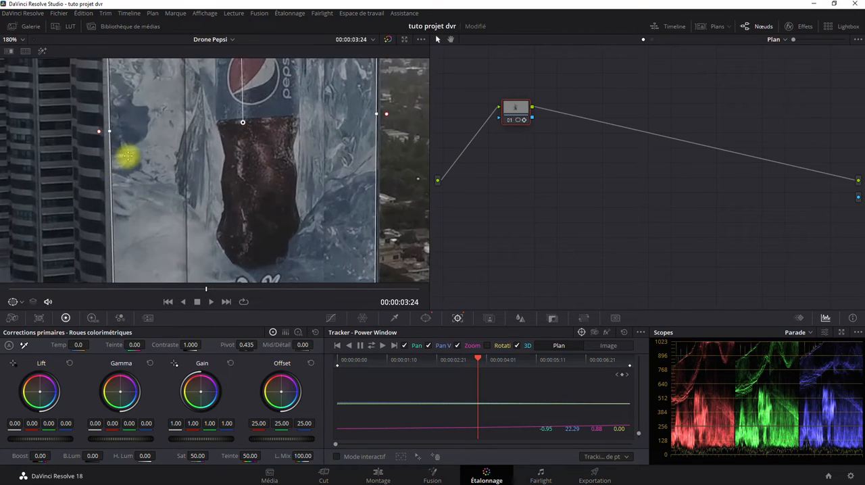
pyautogui.moveTo(190, 143); pyautogui.dragTo(211, 118)
pyautogui.scroll(2, 186, 250)
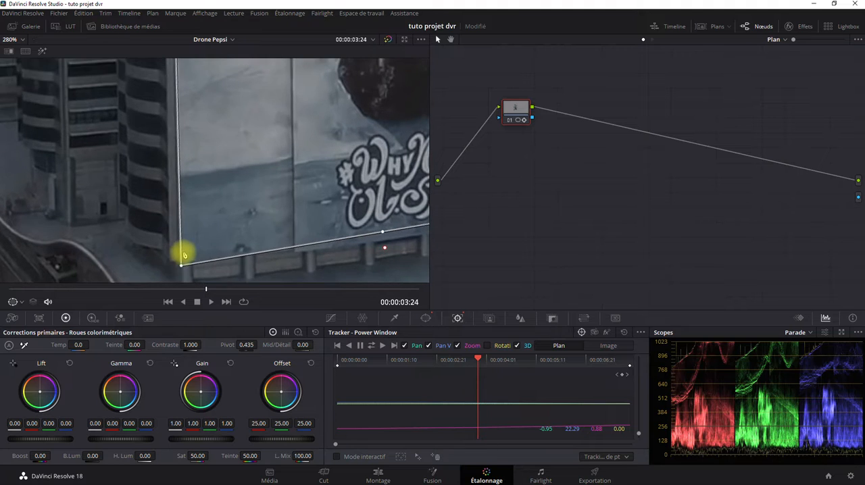
pyautogui.moveTo(185, 253); pyautogui.dragTo(193, 193)
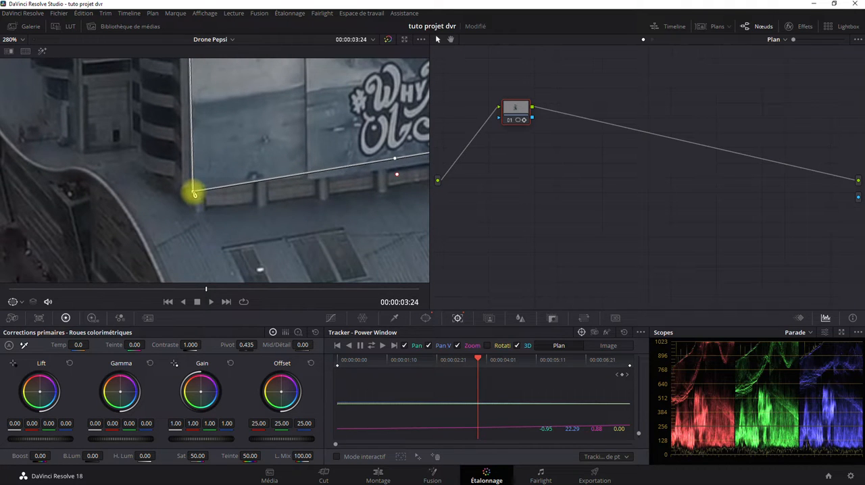
pyautogui.moveTo(299, 207); pyautogui.dragTo(125, 227)
pyautogui.moveTo(205, 220); pyautogui.dragTo(180, 232)
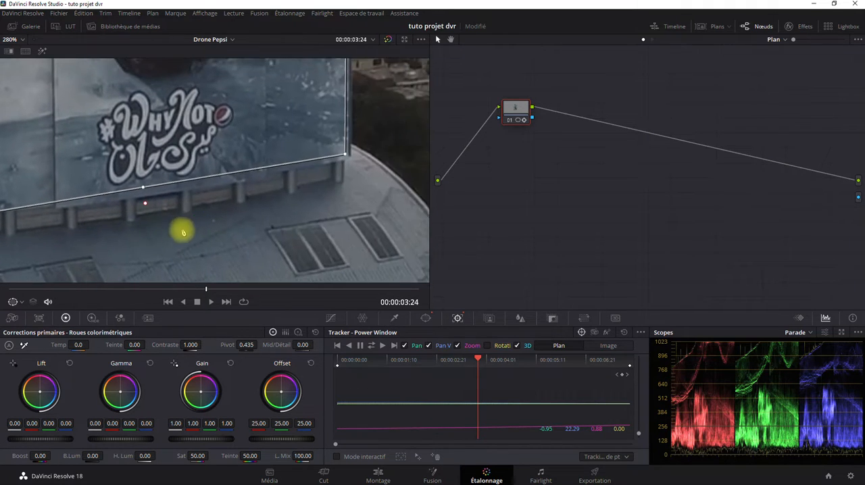
pyautogui.moveTo(345, 156); pyautogui.dragTo(347, 157)
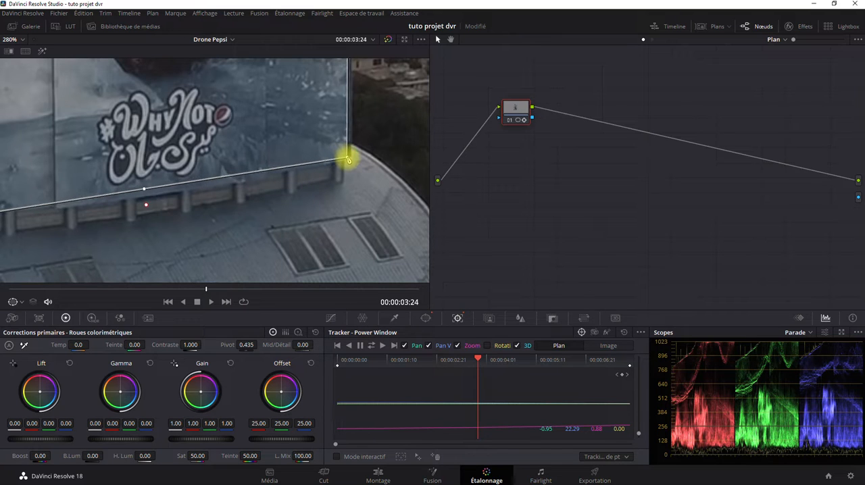
pyautogui.moveTo(142, 190); pyautogui.dragTo(146, 192)
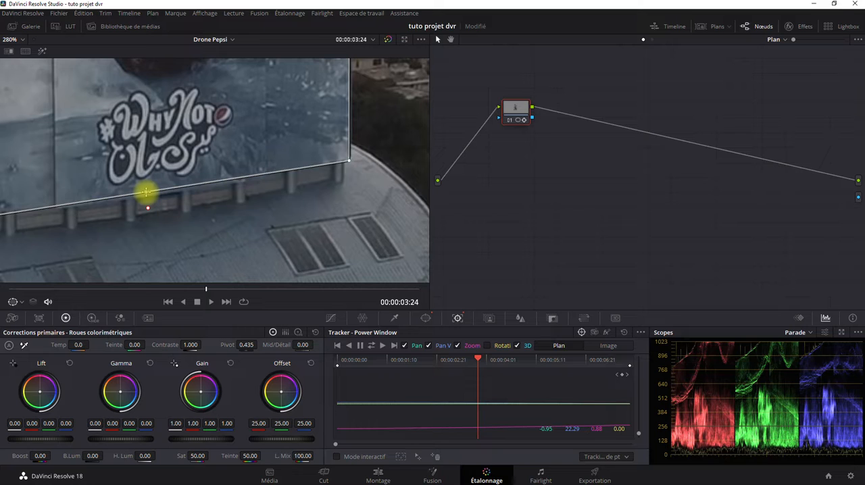
# Add a window keyframe at 00:00:03:21 and fine-tune the window's lower edge against the billboard there.
pyautogui.click(630, 367)
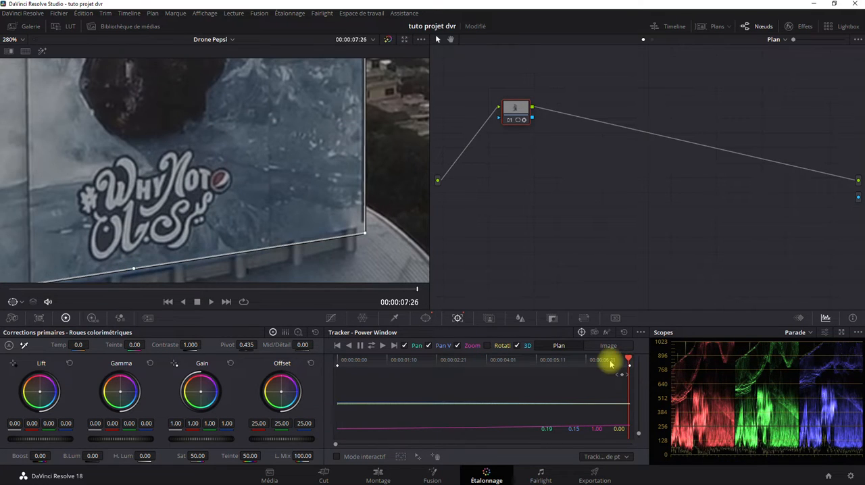
pyautogui.moveTo(627, 363); pyautogui.dragTo(475, 365)
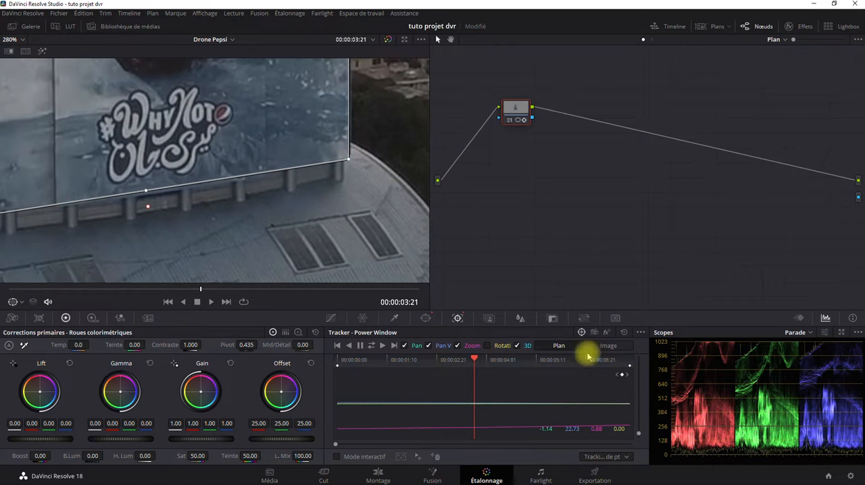
pyautogui.moveTo(232, 234); pyautogui.dragTo(276, 226)
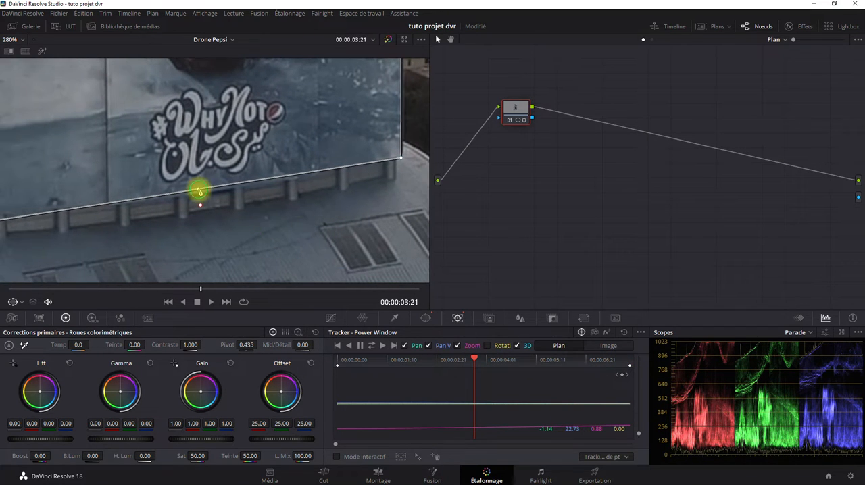
pyautogui.moveTo(200, 191); pyautogui.dragTo(198, 190)
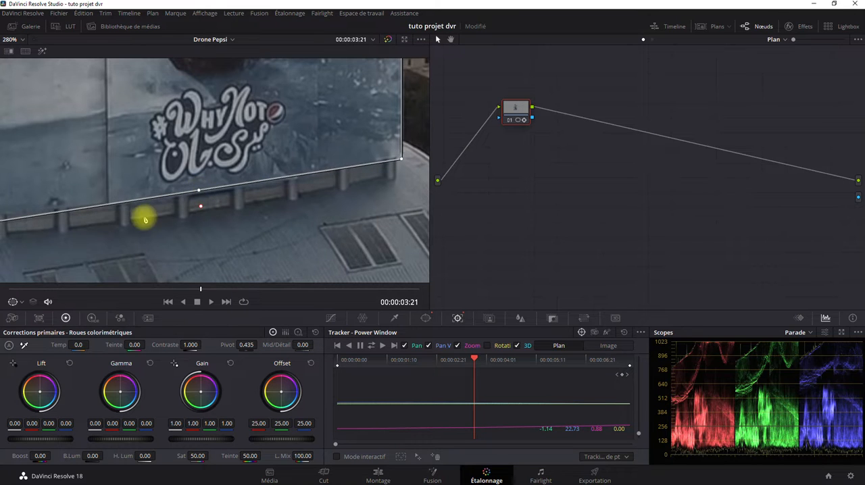
pyautogui.moveTo(145, 220); pyautogui.dragTo(289, 231)
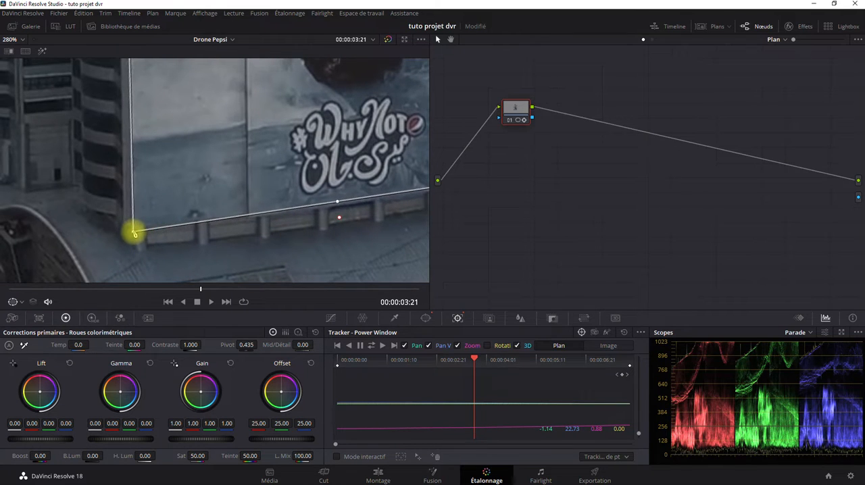
pyautogui.moveTo(295, 241); pyautogui.dragTo(170, 257)
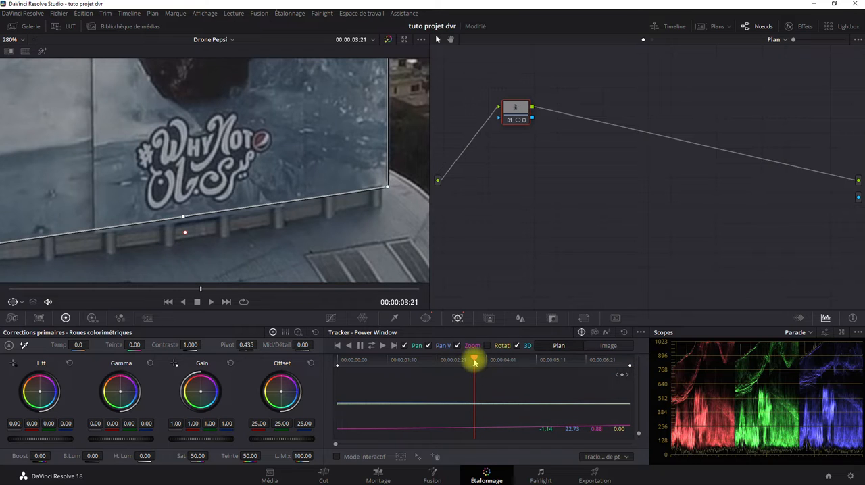
# Connect node 01's alpha to the alpha output and play the clip from its first frame to check the isolated billboard.
pyautogui.moveTo(475, 361); pyautogui.dragTo(253, 366)
pyautogui.scroll(-4, 268, 188)
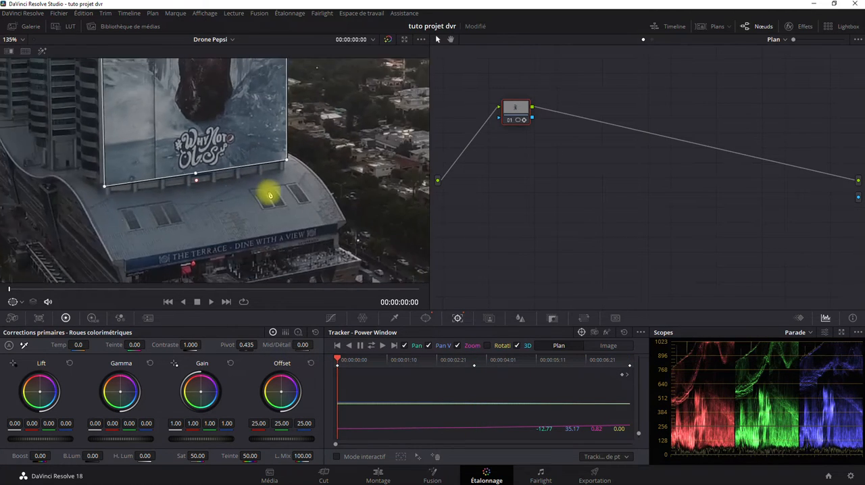
pyautogui.scroll(-3, 269, 196)
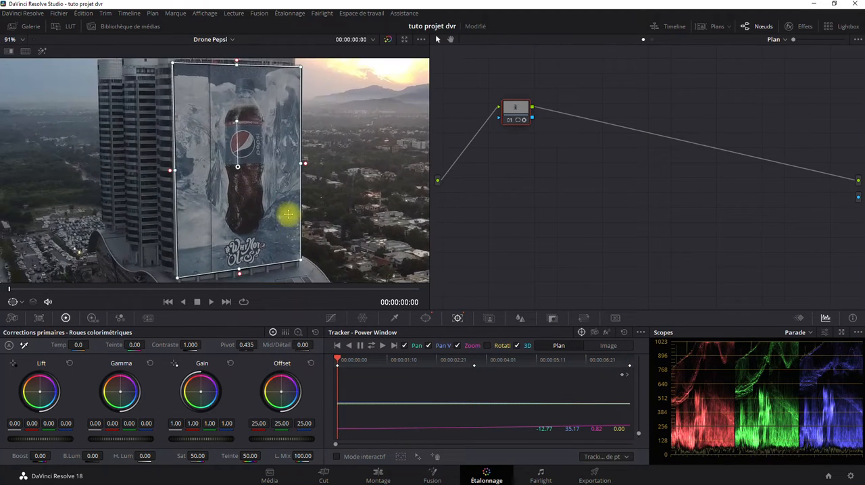
pyautogui.scroll(-3, 288, 214)
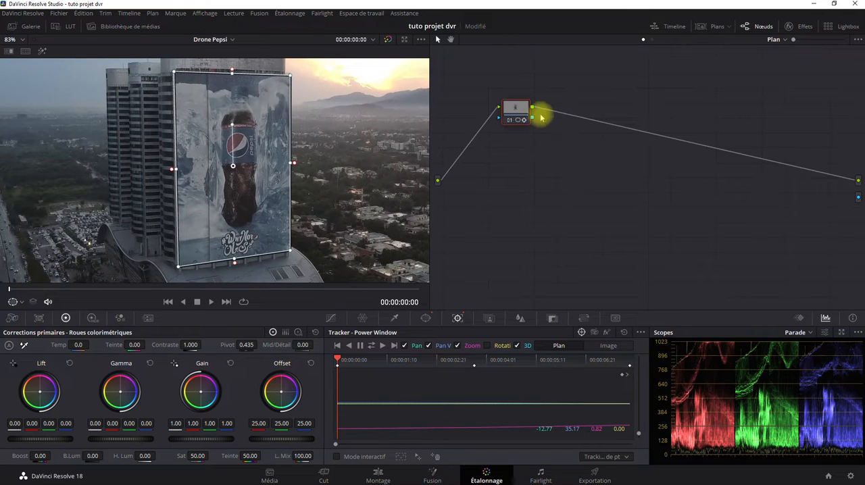
pyautogui.moveTo(533, 120); pyautogui.dragTo(857, 197)
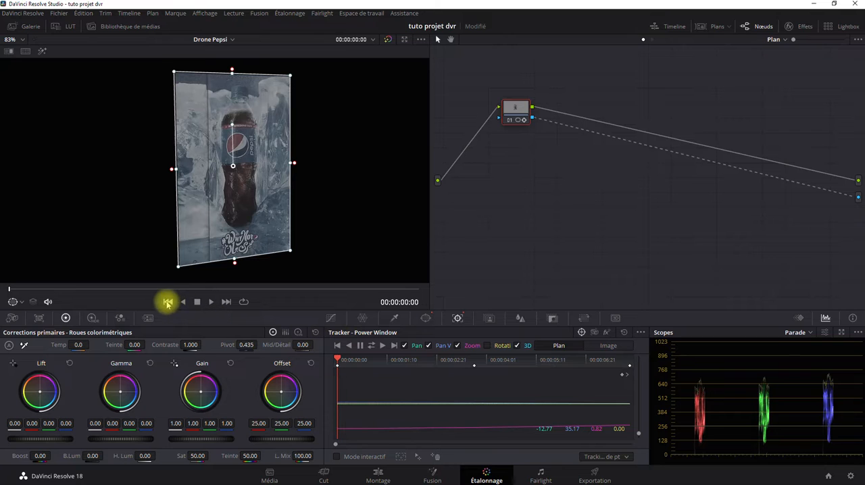
pyautogui.click(211, 302)
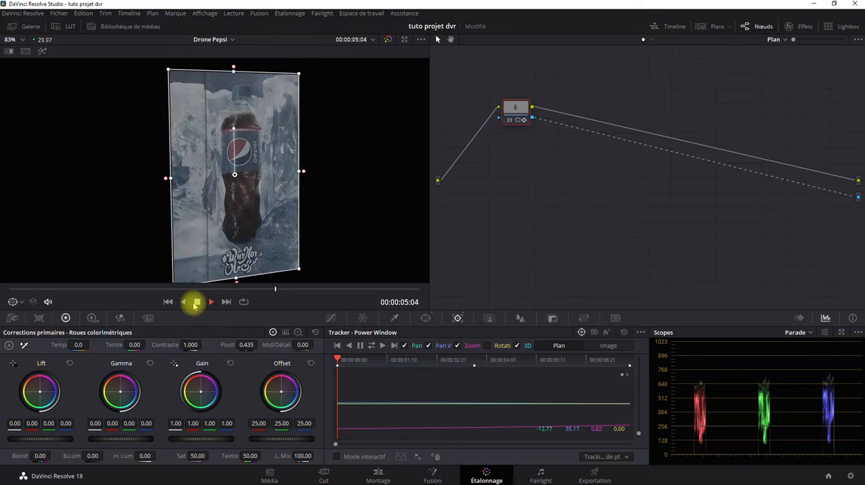
pyautogui.click(197, 302)
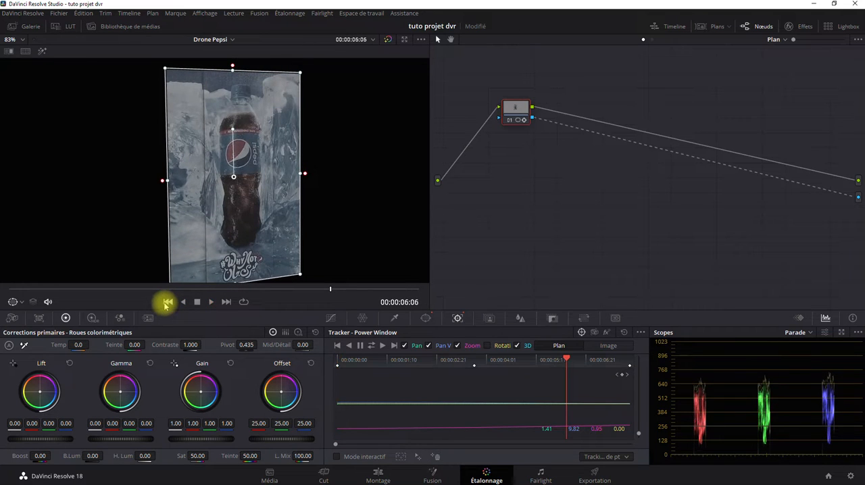
# Remove the connection between node 01's alpha and the alpha output, and turn off the Power Window overlay in the viewer.
pyautogui.click(772, 173)
pyautogui.press('Delete')
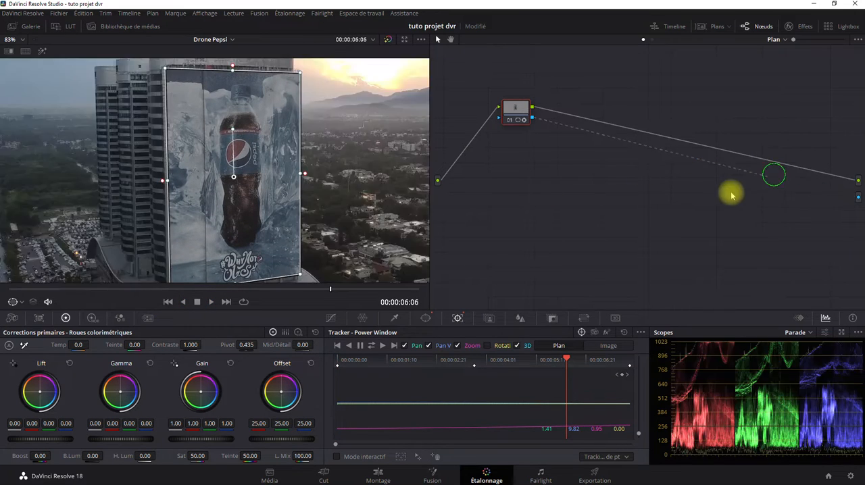
pyautogui.scroll(-3, 274, 202)
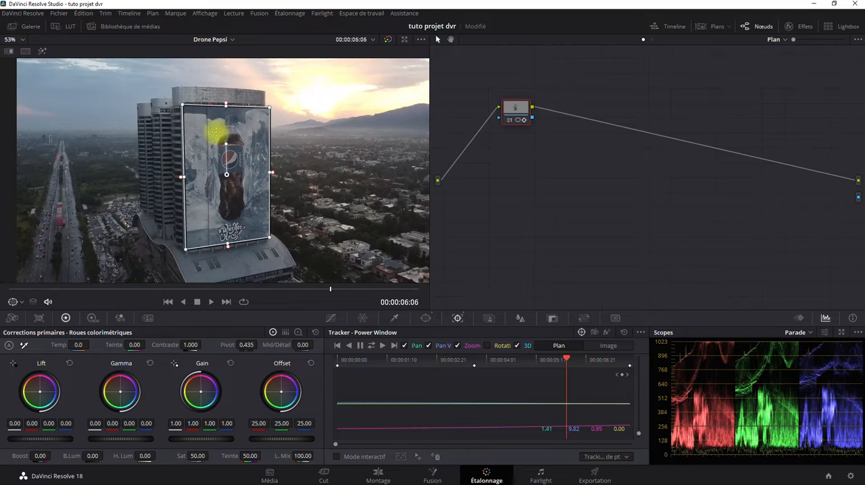
pyautogui.click(12, 303)
pyautogui.click(20, 315)
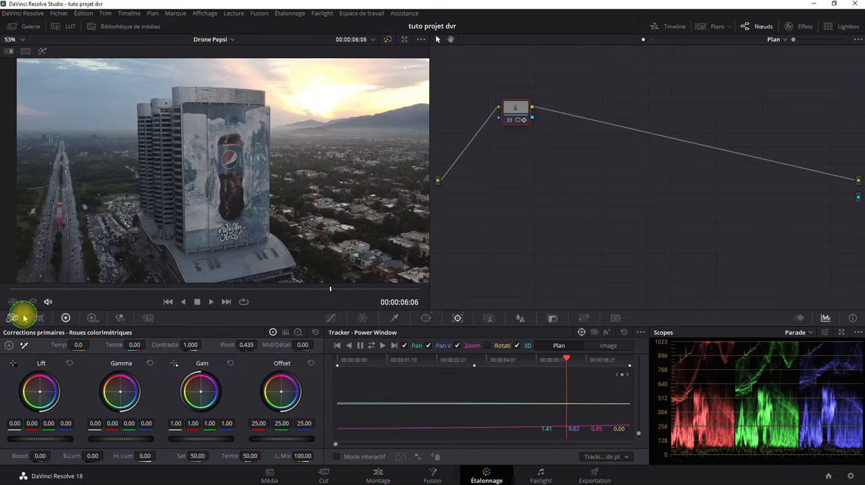
# Play the clip without the window overlay and stop near its beginning.
pyautogui.press('space')
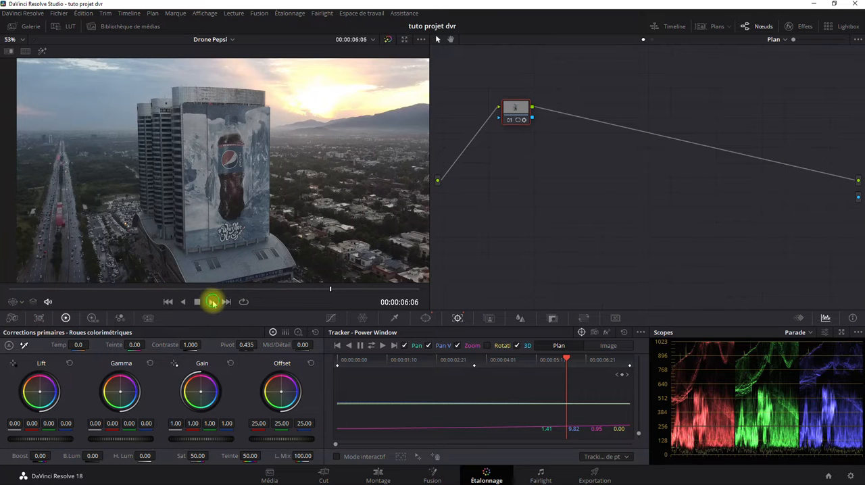
pyautogui.click(197, 306)
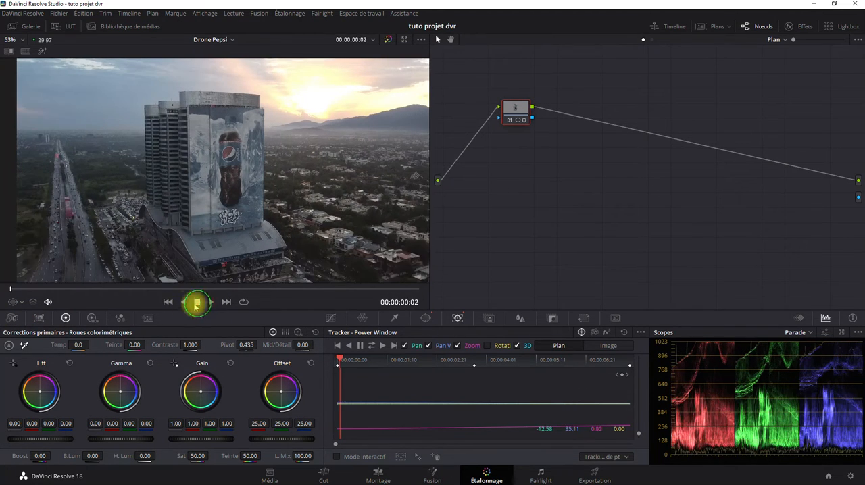
pyautogui.click(167, 303)
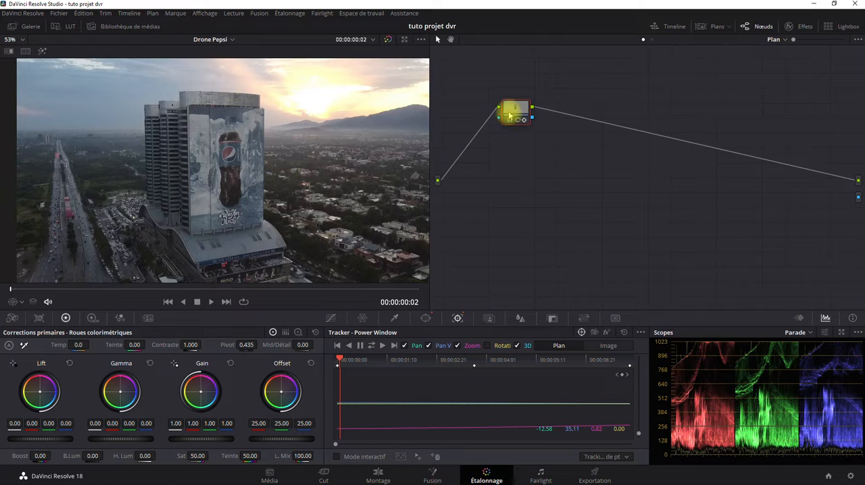
# Enlarge the node graph to its maximum scale and reposition node 01 above and to the right of the source input.
pyautogui.moveTo(793, 39); pyautogui.dragTo(853, 44)
pyautogui.moveTo(549, 102); pyautogui.dragTo(741, 247)
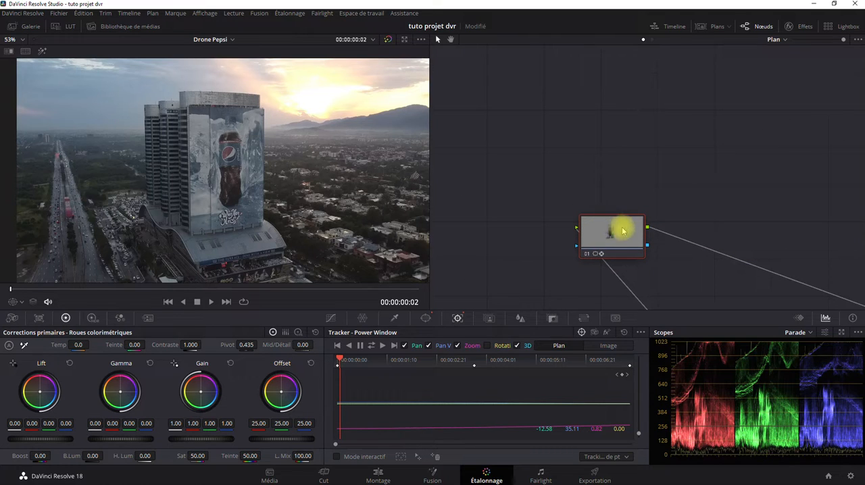
pyautogui.moveTo(607, 235); pyautogui.dragTo(603, 164)
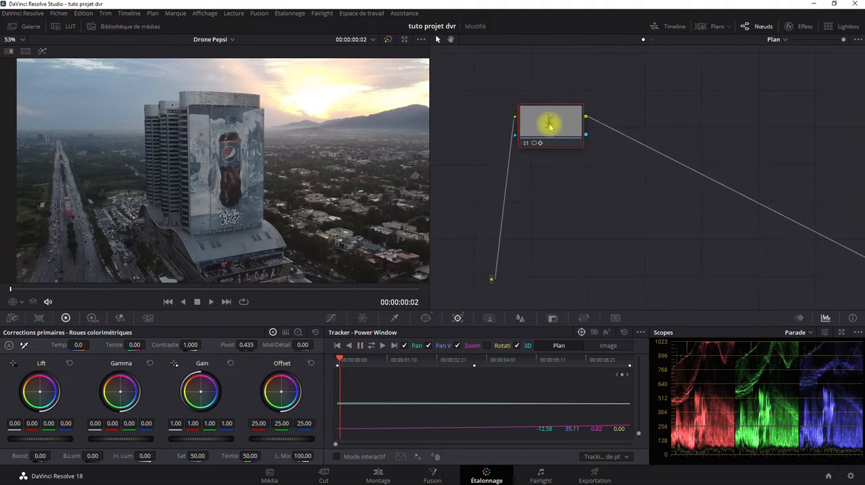
pyautogui.moveTo(549, 125); pyautogui.dragTo(611, 150)
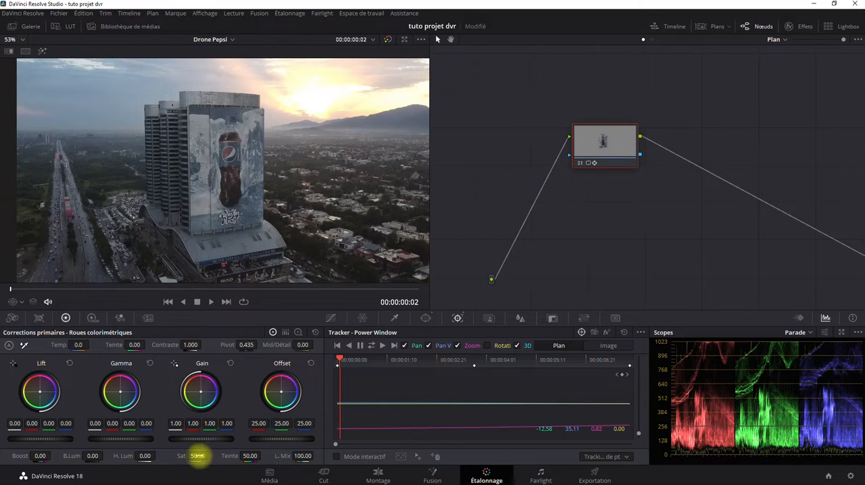
# Try a saturation of 100 and a hue of 42.60 on the billboard, compare with the ungraded shot, and reset the primary corrections.
pyautogui.moveTo(197, 455); pyautogui.dragTo(708, 431)
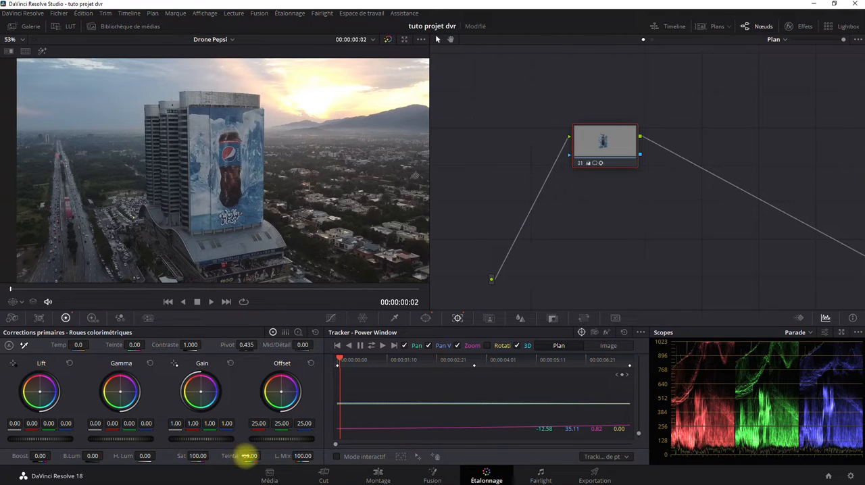
pyautogui.moveTo(248, 455); pyautogui.dragTo(228, 460)
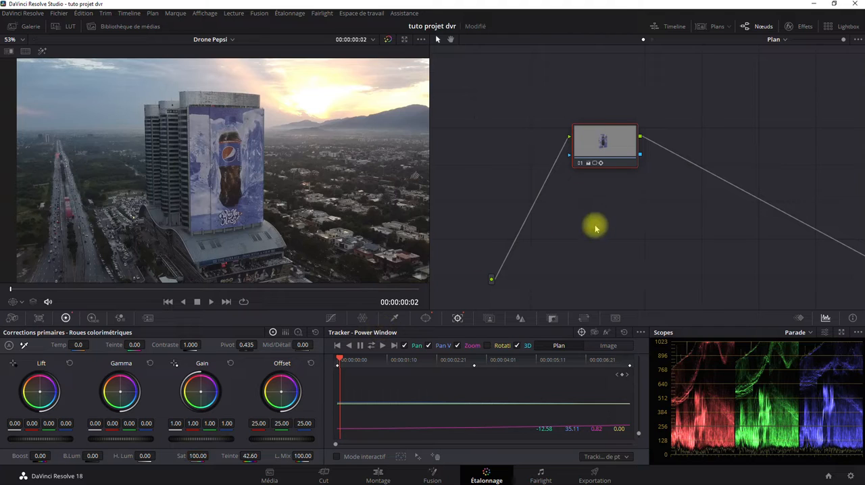
pyautogui.click(389, 41)
pyautogui.click(316, 332)
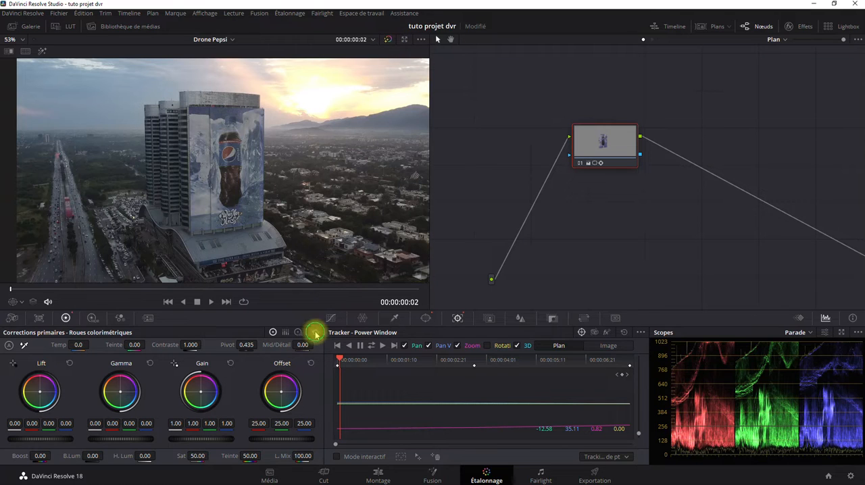
# Set the billboard's saturation to 100, contrast to 1.156 and pivot to 0.299, and compare the shot with and without the grade.
pyautogui.moveTo(196, 457); pyautogui.dragTo(429, 455)
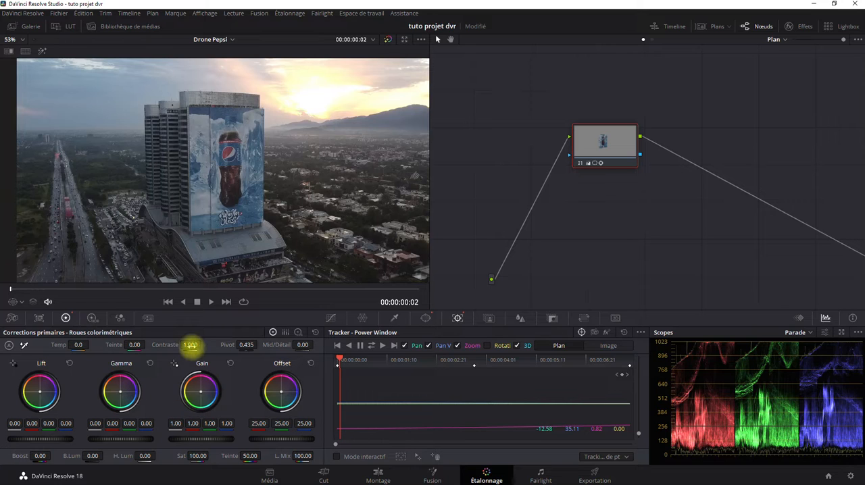
pyautogui.moveTo(191, 345); pyautogui.dragTo(214, 347)
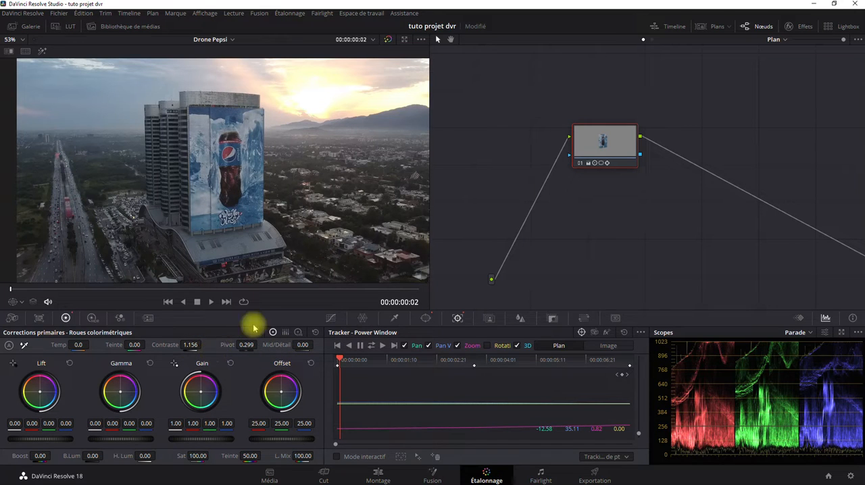
pyautogui.click(388, 40)
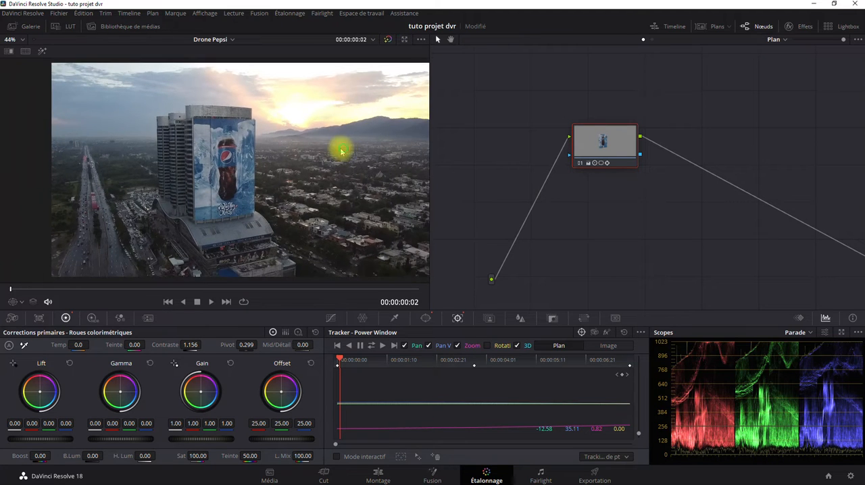
pyautogui.moveTo(341, 152); pyautogui.dragTo(313, 145)
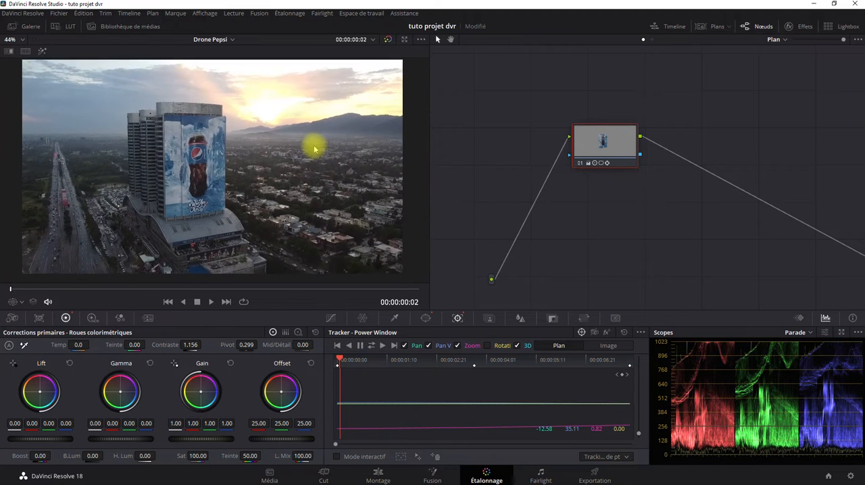
pyautogui.click(386, 43)
pyautogui.click(386, 43)
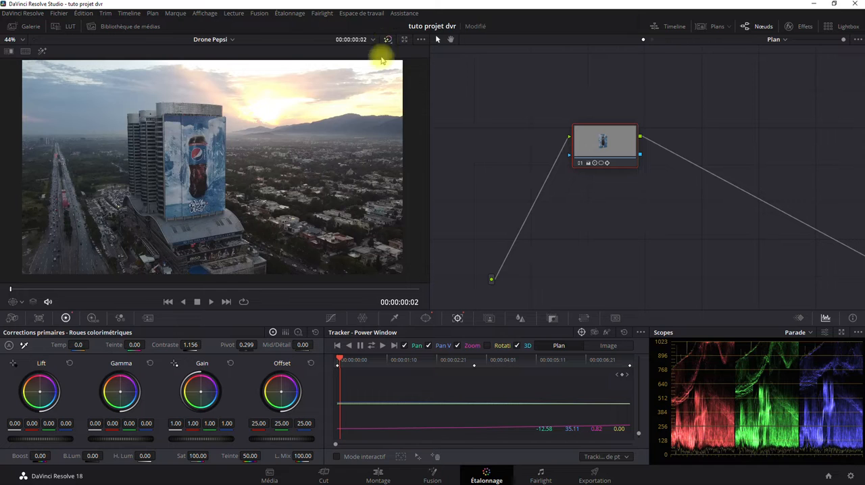
# Play the graded clip from its first frame to check that the correction follows the billboard.
pyautogui.click(167, 301)
pyautogui.click(211, 303)
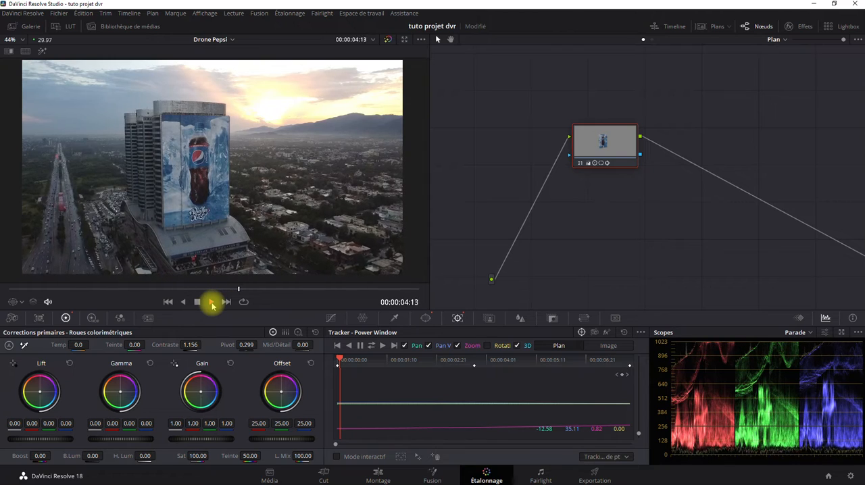
pyautogui.click(184, 303)
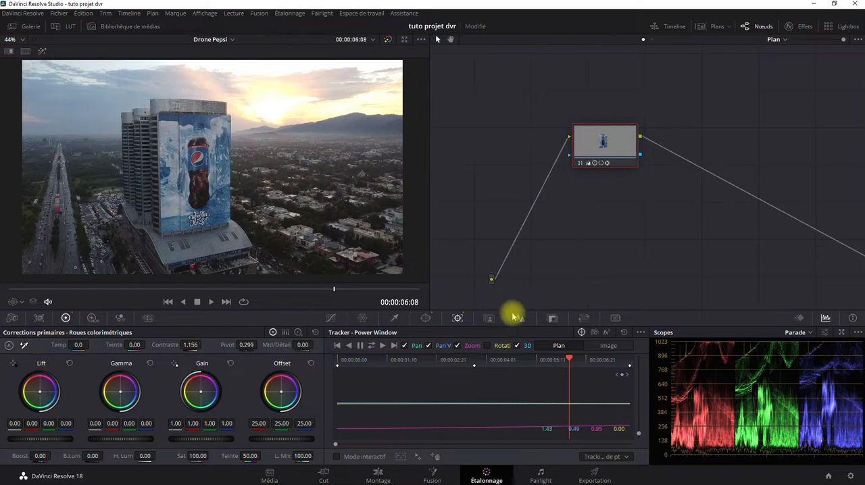
# Invert the alpha output of node 01 so its corrections affect everything except the billboard.
pyautogui.click(553, 318)
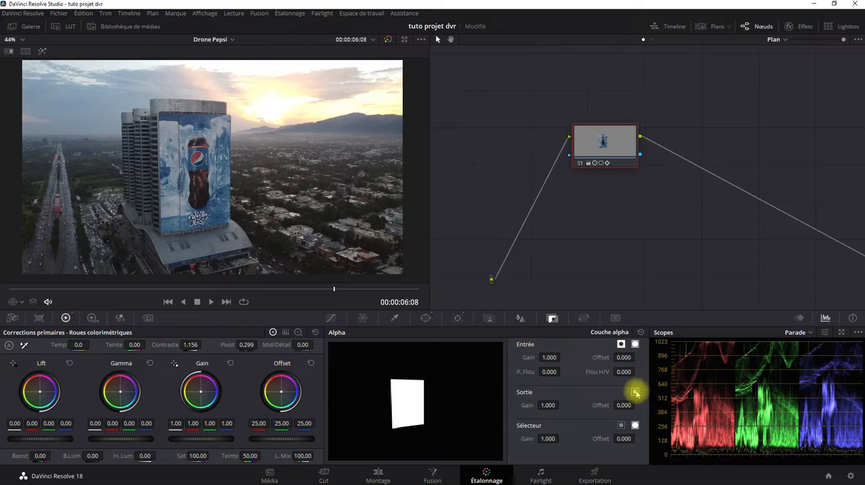
pyautogui.click(635, 392)
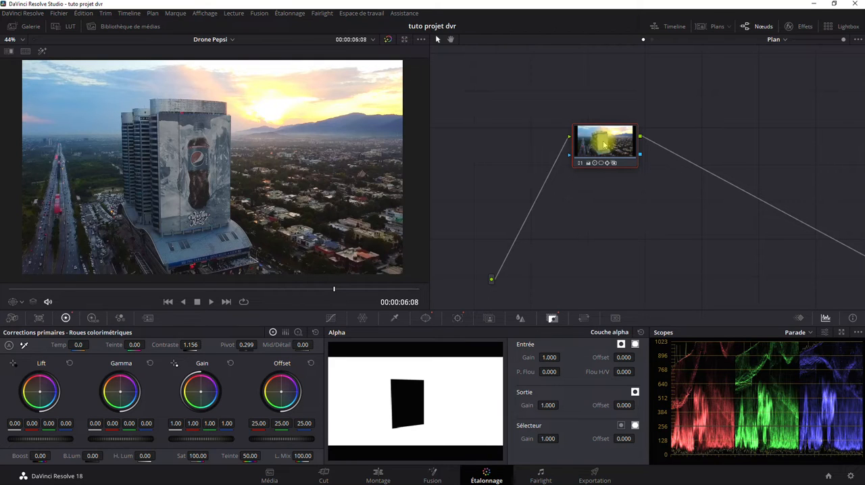
pyautogui.rightClick(603, 144)
pyautogui.click(409, 392)
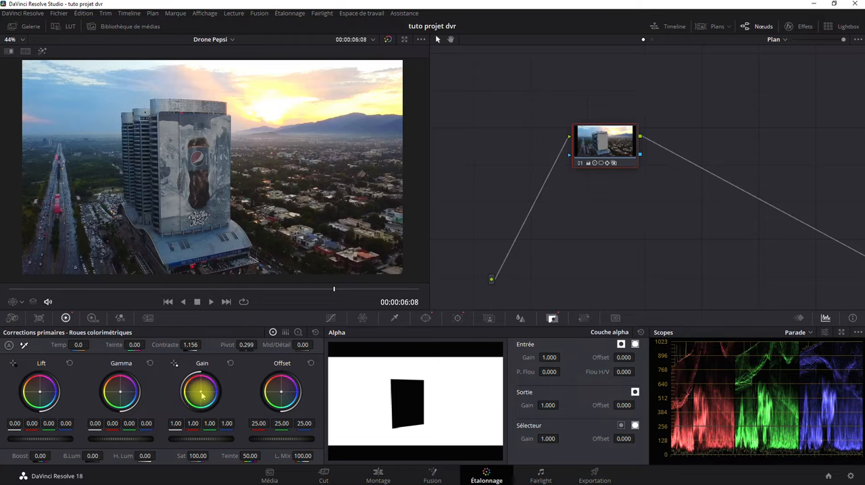
# Try an orange gain tint (red 1.27, green 0.94, blue 0.78) around the billboard, and reset the primary corrections and the alpha inversion.
pyautogui.moveTo(201, 396); pyautogui.dragTo(181, 367)
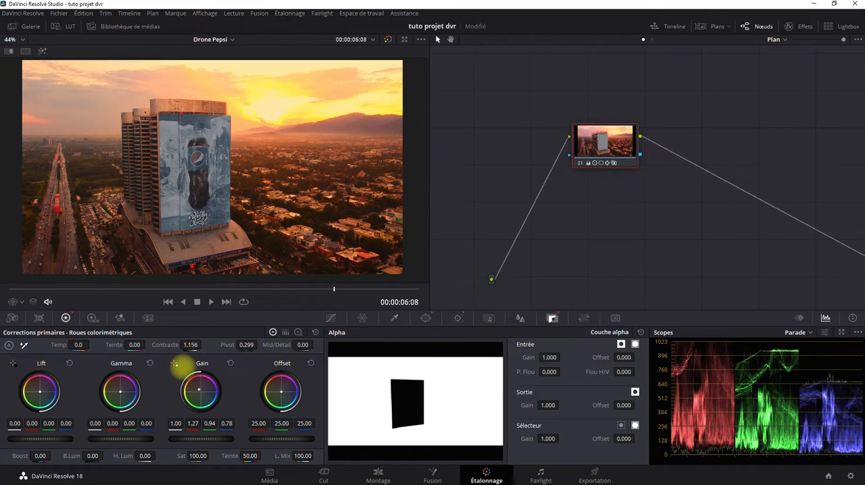
pyautogui.click(314, 332)
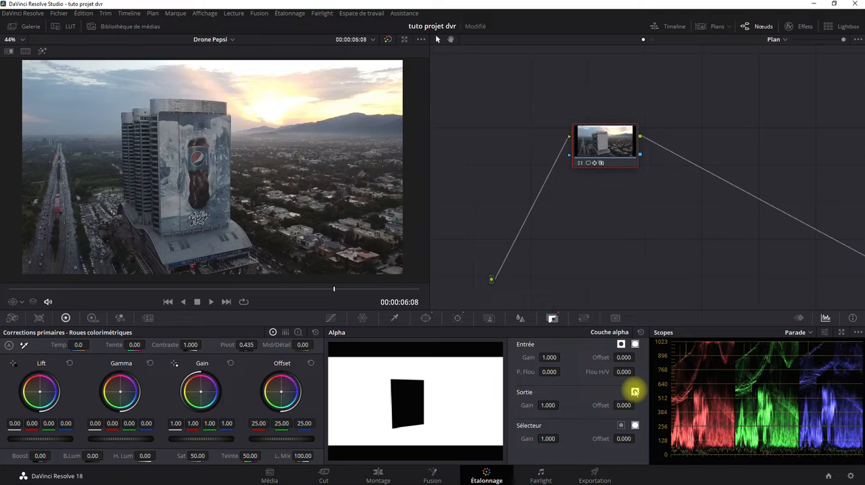
pyautogui.click(634, 392)
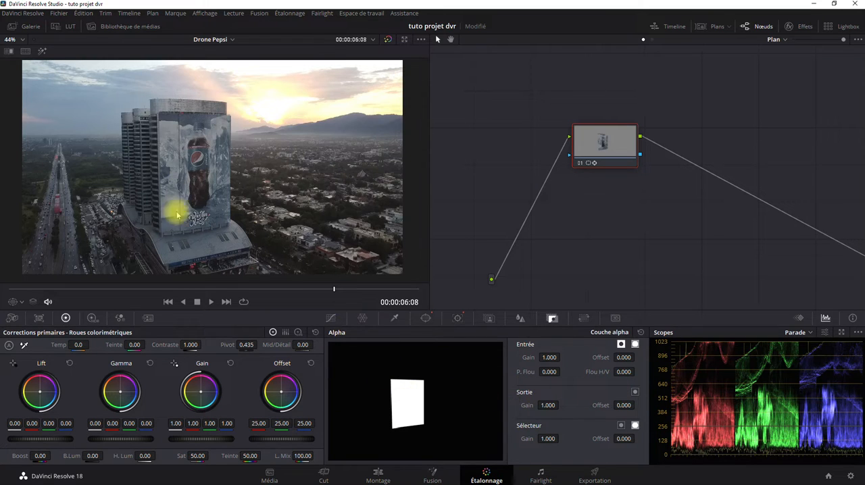
# Set the billboard's saturation to 100, contrast to 1.166 with pivot at 0.309, and midtone detail to 38.
pyautogui.moveTo(196, 456); pyautogui.dragTo(647, 440)
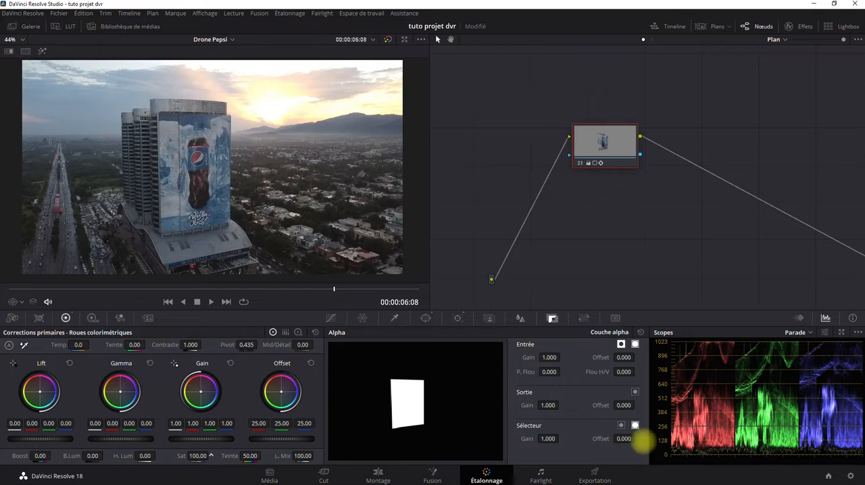
pyautogui.moveTo(203, 345)
pyautogui.mouseDown()
pyautogui.moveTo(227, 344)
pyautogui.moveTo(180, 340)
pyautogui.moveTo(209, 333)
pyautogui.mouseUp()
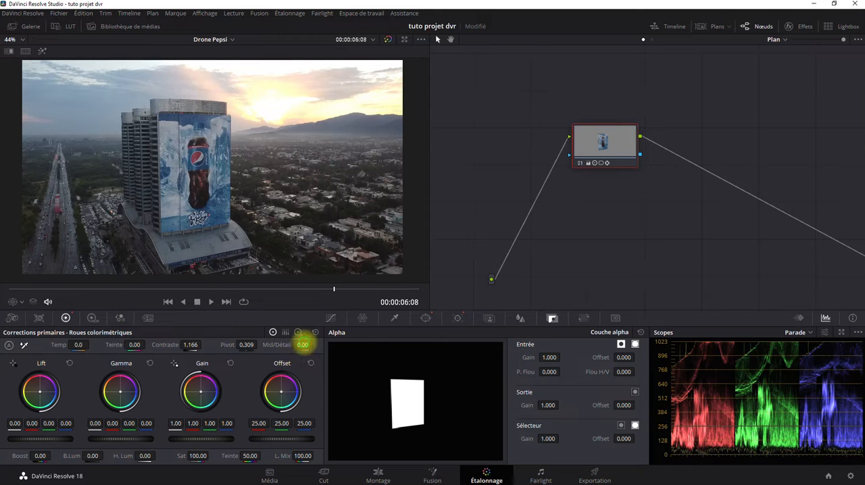
pyautogui.moveTo(302, 339); pyautogui.dragTo(356, 338)
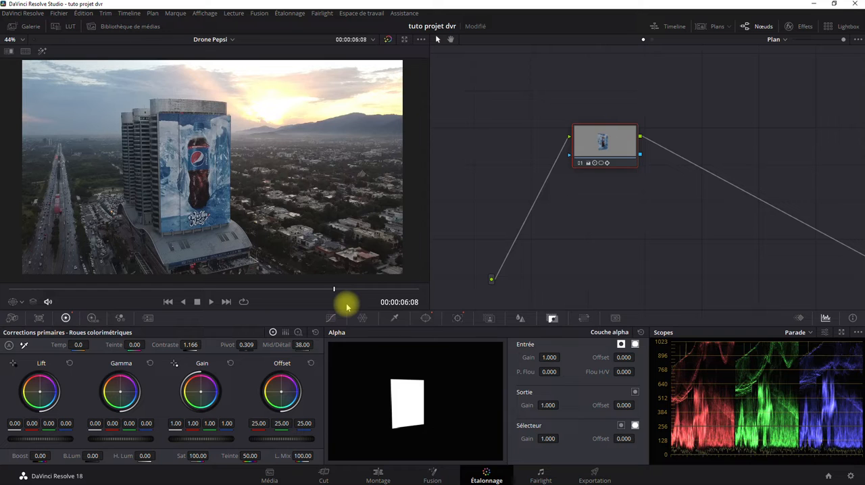
# View the graded Drone Pepsi timeline on the Montage page at its first frame and return to the Étalonnage page.
pyautogui.click(377, 472)
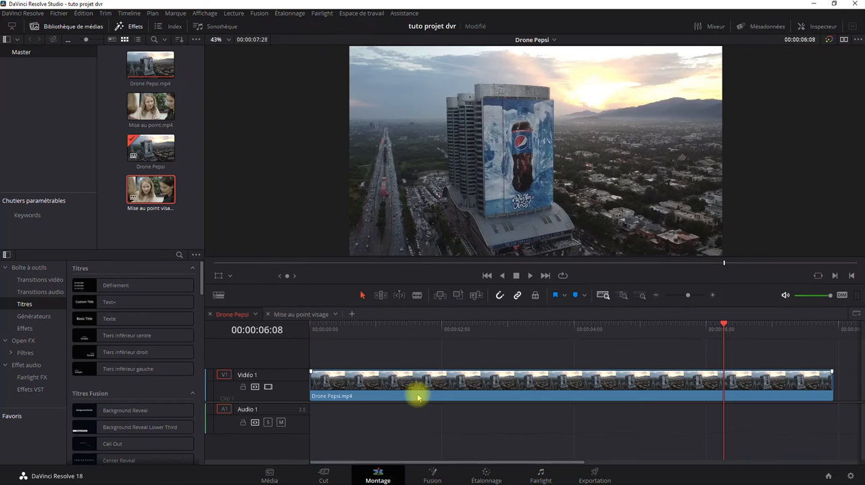
pyautogui.click(487, 275)
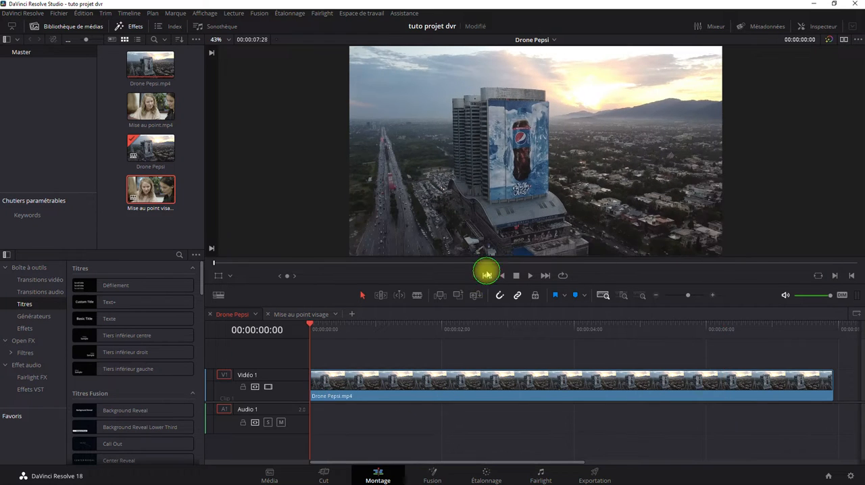
pyautogui.click(483, 473)
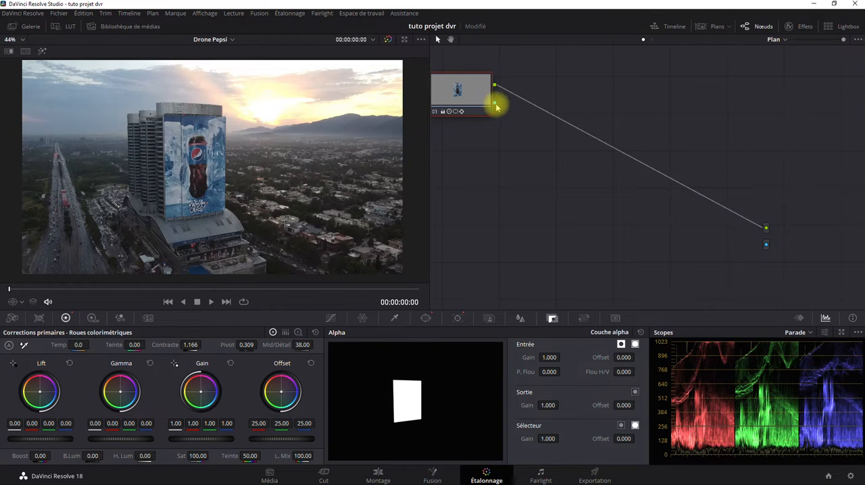
# Connect node 01's alpha to the alpha output, check the isolated billboard on the Montage page, and remove the connection.
pyautogui.moveTo(495, 103); pyautogui.dragTo(765, 245)
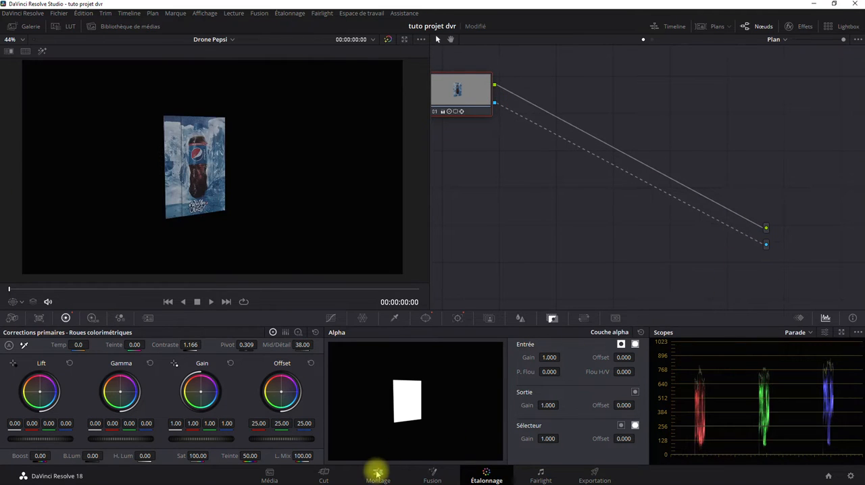
pyautogui.click(377, 475)
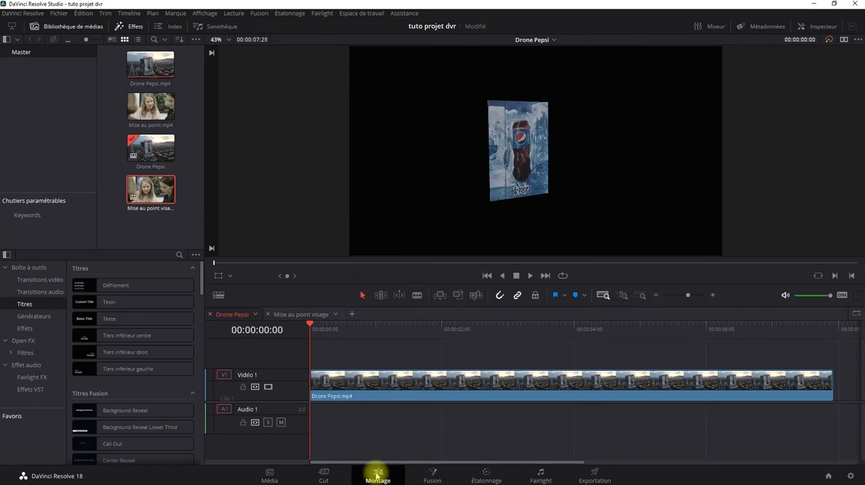
pyautogui.click(482, 474)
pyautogui.moveTo(764, 244); pyautogui.dragTo(536, 256)
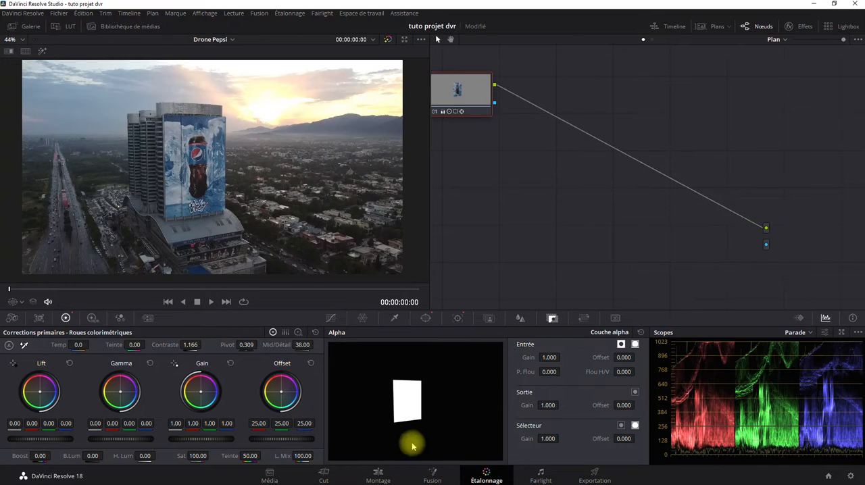
# Play the graded Drone Pepsi clip on the Montage page, stop midway and return to the first frame.
pyautogui.click(379, 478)
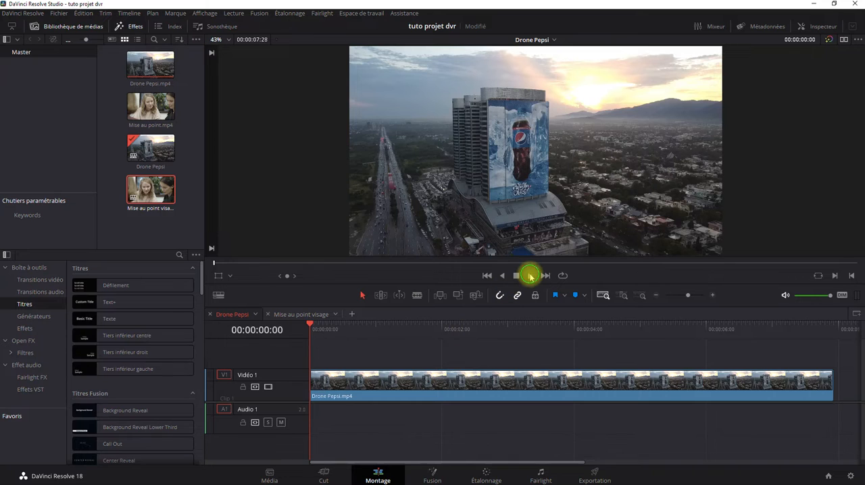
pyautogui.click(530, 275)
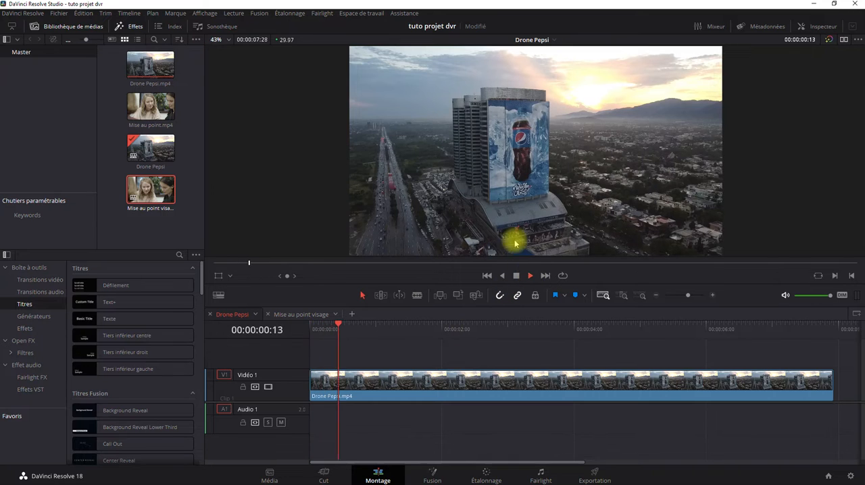
pyautogui.click(515, 277)
pyautogui.click(486, 276)
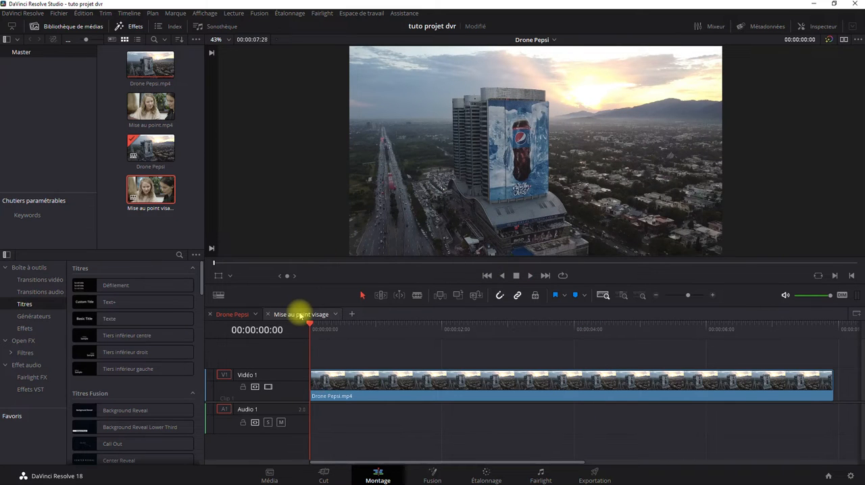
# Open the Mise au point visage timeline, hide the effects library and media pool, and enlarge the viewer's height.
pyautogui.click(299, 315)
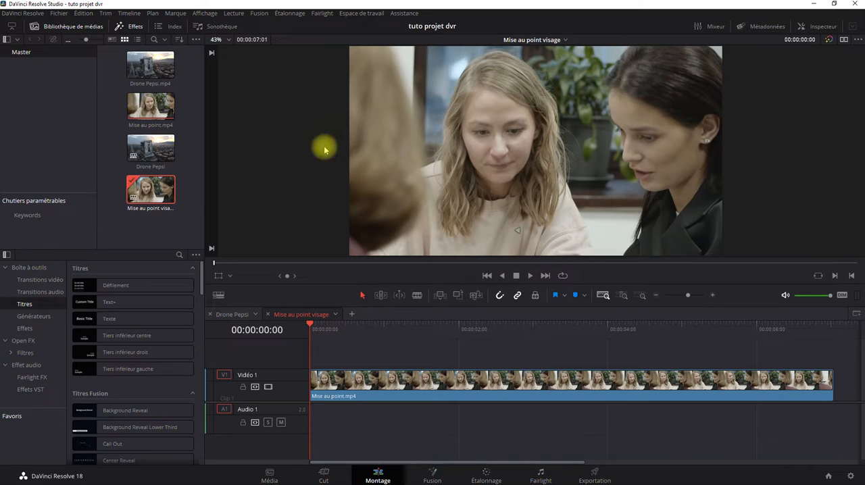
pyautogui.click(135, 27)
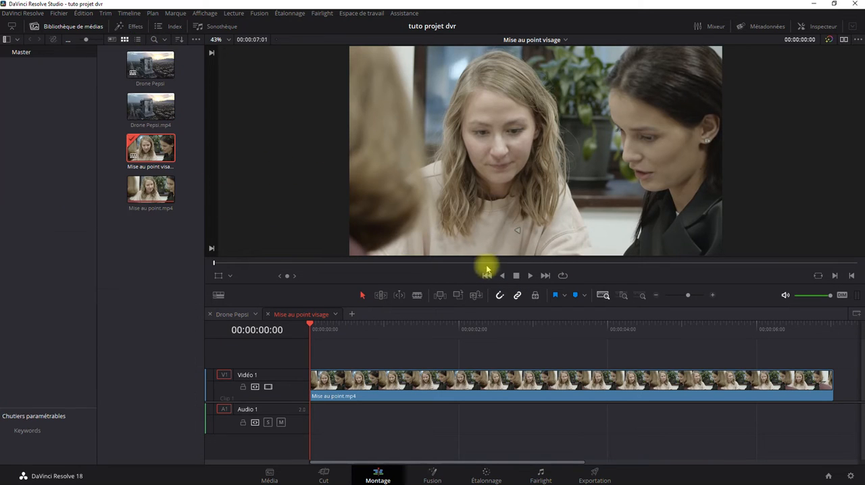
pyautogui.click(73, 27)
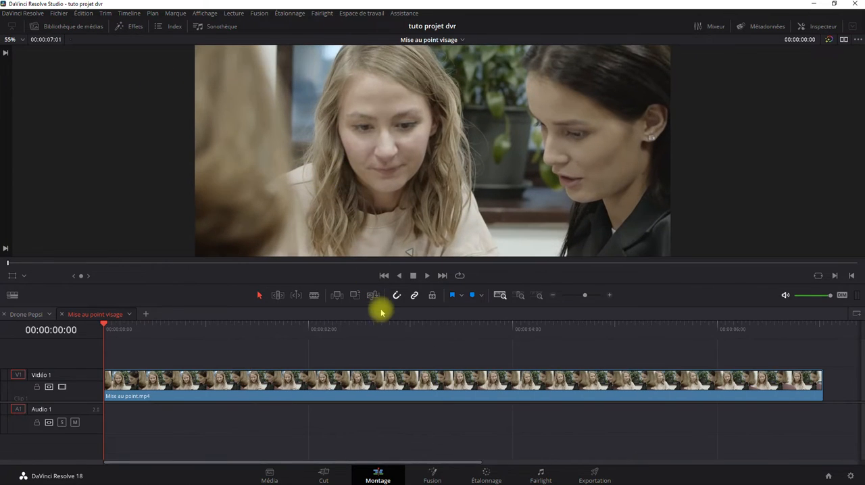
pyautogui.moveTo(379, 306); pyautogui.dragTo(389, 356)
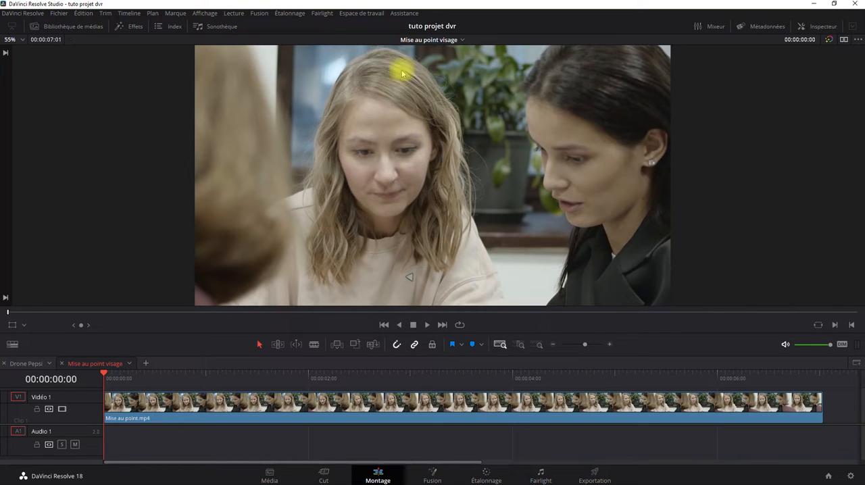
# Play the Mise au point visage clip in full and again zoomed in on the face, returning to the first frame each time.
pyautogui.scroll(5, 422, 167)
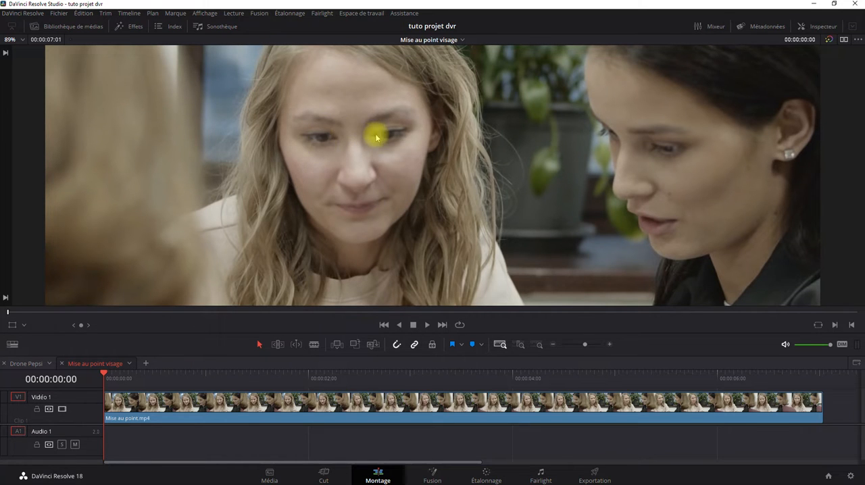
pyautogui.scroll(-5, 372, 131)
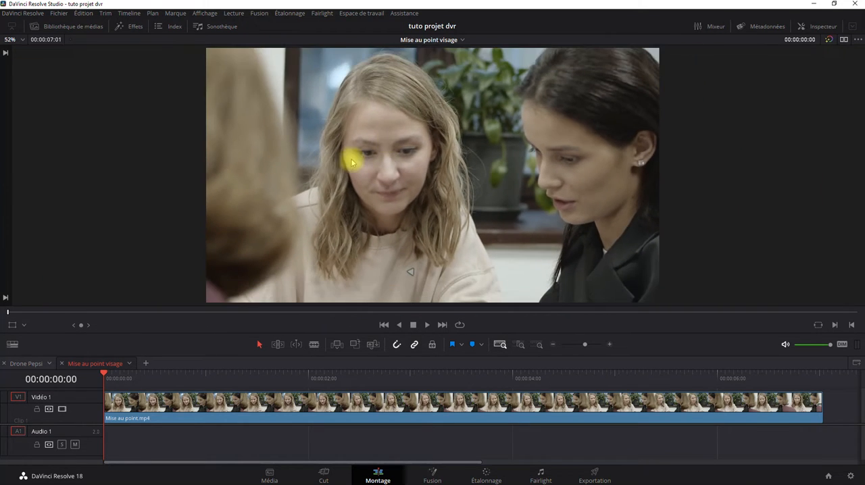
pyautogui.click(426, 325)
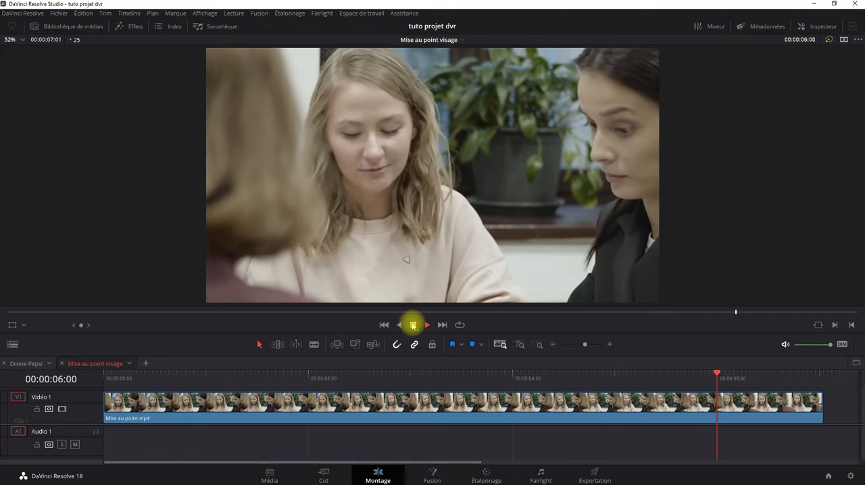
pyautogui.click(383, 325)
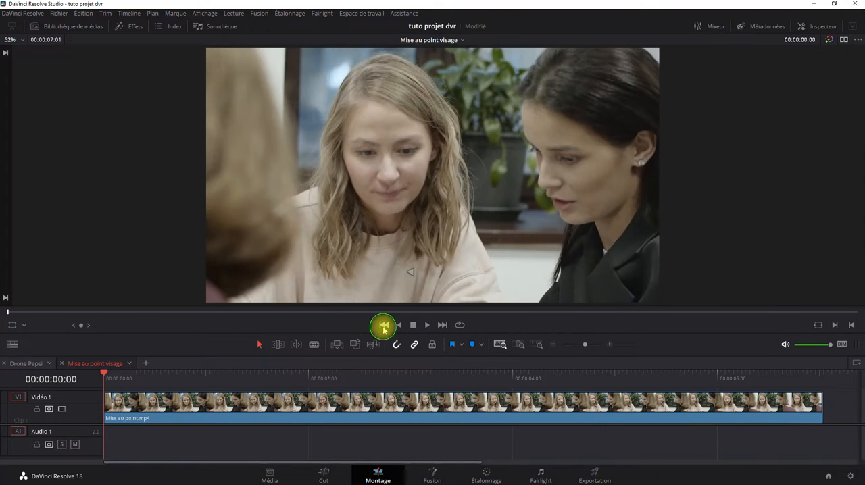
pyautogui.scroll(3, 386, 197)
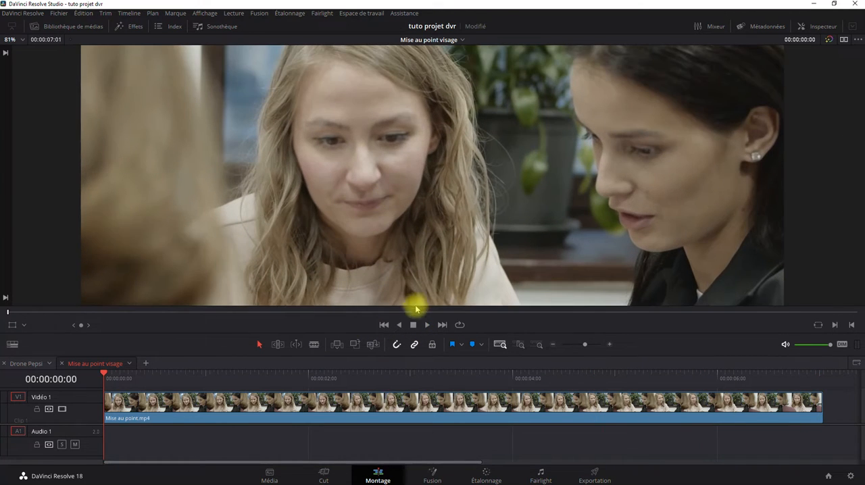
pyautogui.click(426, 325)
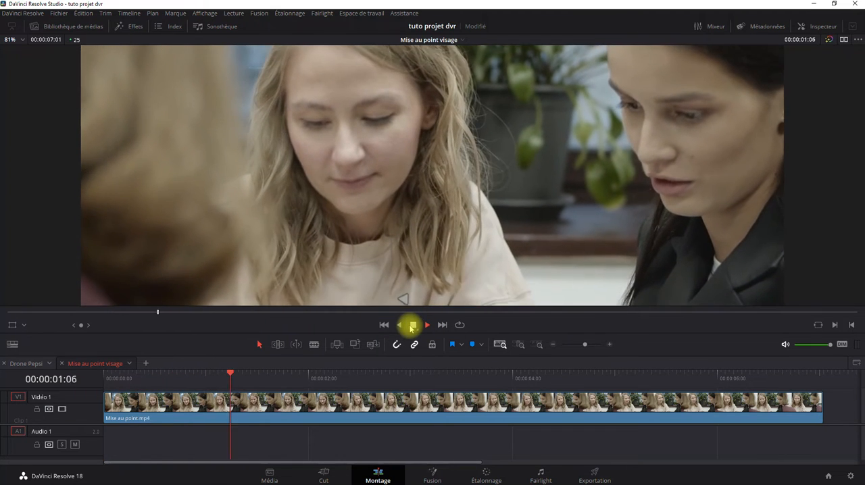
pyautogui.click(411, 326)
pyautogui.click(383, 325)
pyautogui.scroll(-1, 341, 162)
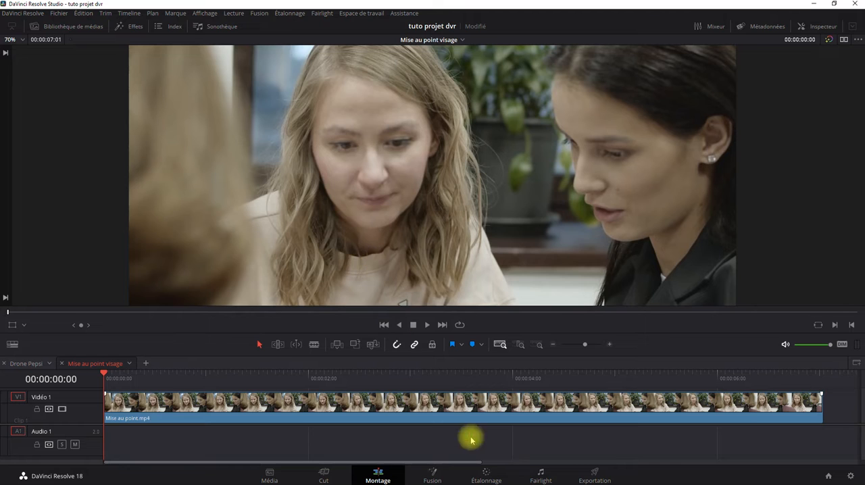
# Switch to the Étalonnage page, bring node 01's whole graph into view, and show the Power Window palette.
pyautogui.click(486, 477)
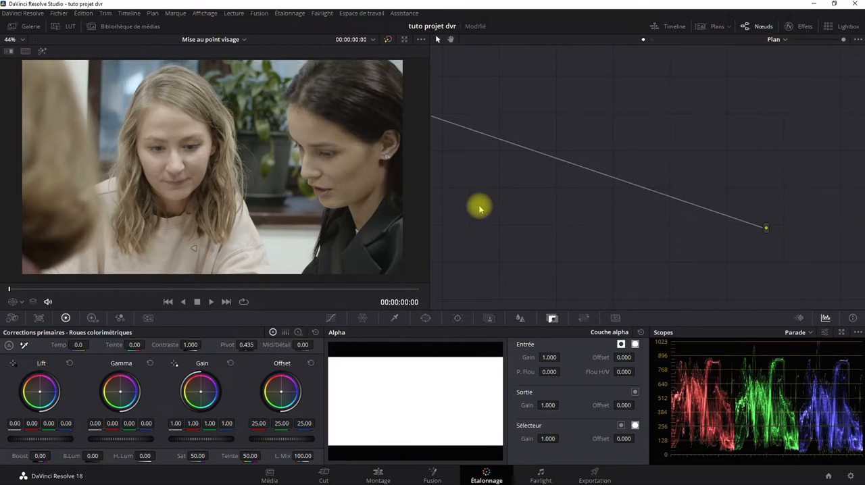
pyautogui.scroll(-1, 500, 181)
pyautogui.scroll(-3, 500, 179)
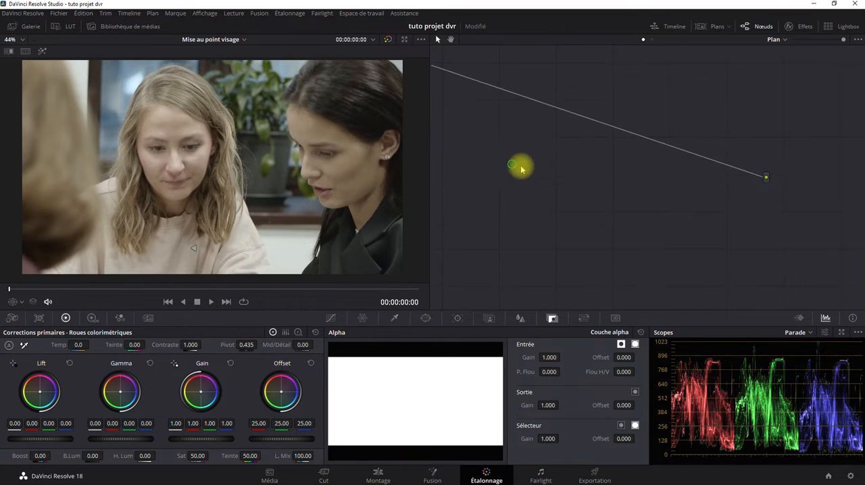
pyautogui.moveTo(520, 166); pyautogui.dragTo(705, 232)
pyautogui.moveTo(583, 139); pyautogui.dragTo(750, 196)
pyautogui.moveTo(819, 265); pyautogui.dragTo(642, 185)
pyautogui.moveTo(843, 39); pyautogui.dragTo(793, 41)
pyautogui.moveTo(614, 170); pyautogui.dragTo(518, 122)
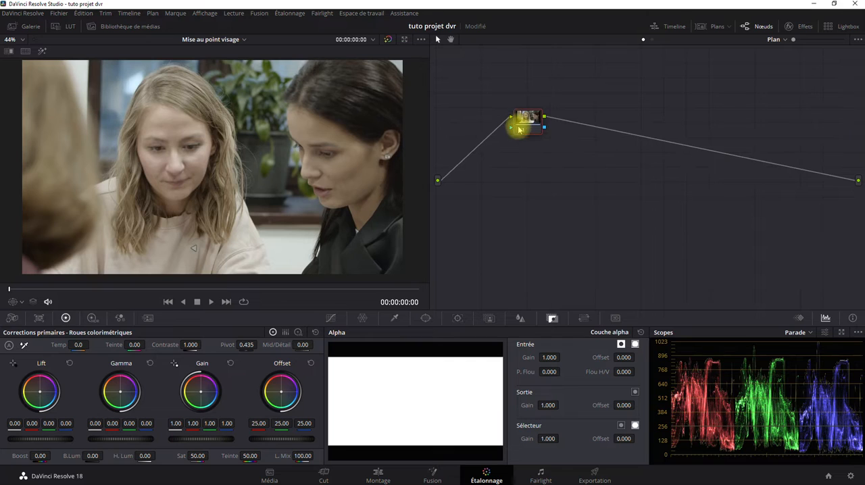
pyautogui.click(423, 318)
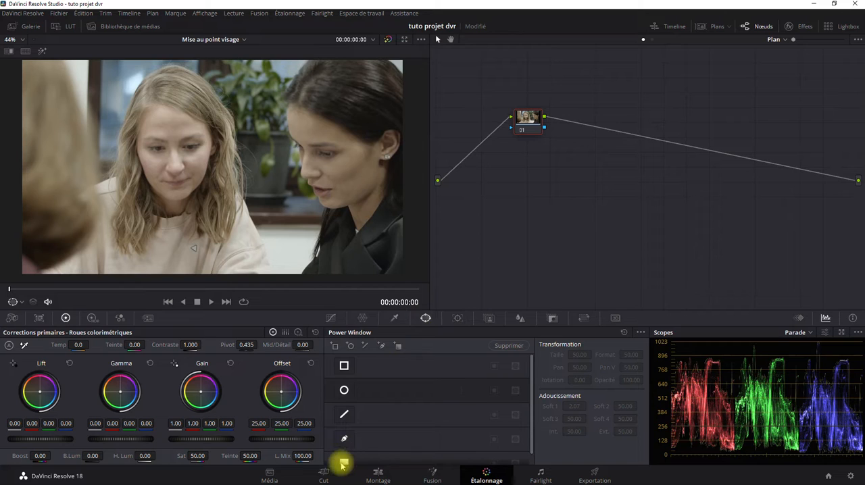
pyautogui.click(343, 441)
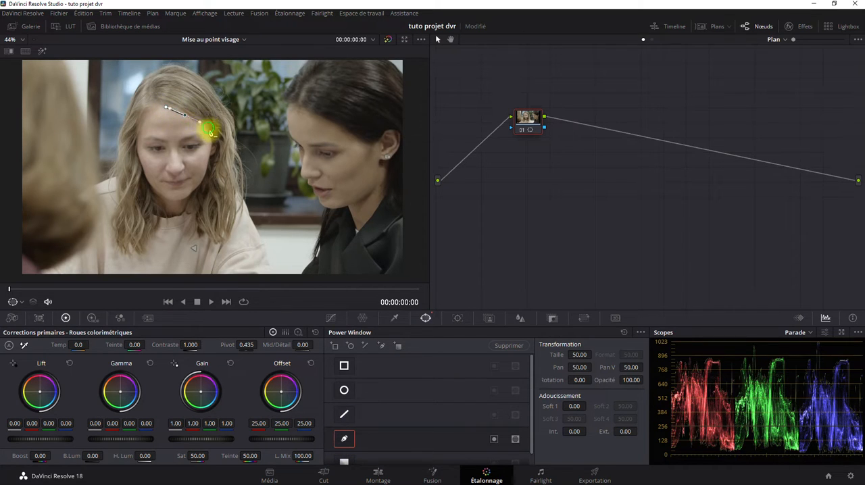
pyautogui.click(207, 127)
pyautogui.click(205, 165)
pyautogui.click(195, 196)
pyautogui.moveTo(167, 197)
pyautogui.mouseDown()
pyautogui.moveTo(145, 172)
pyautogui.moveTo(158, 116)
pyautogui.mouseUp()
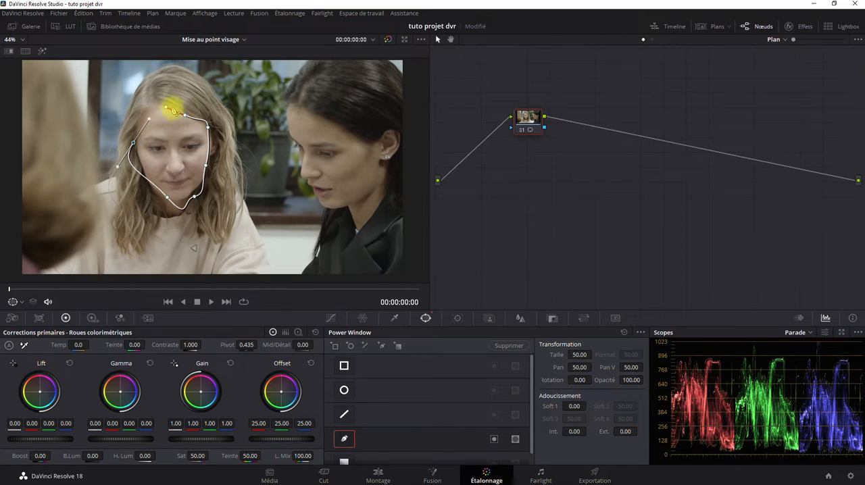
pyautogui.click(167, 110)
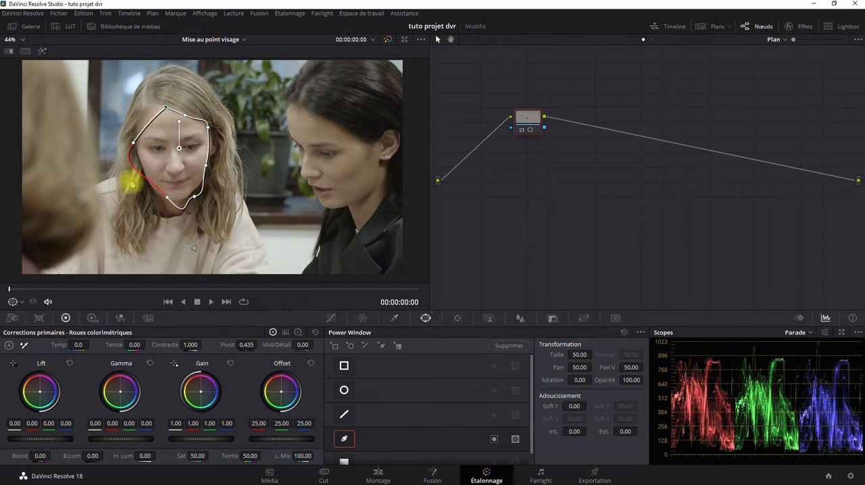
pyautogui.rightClick(527, 116)
pyautogui.click(548, 115)
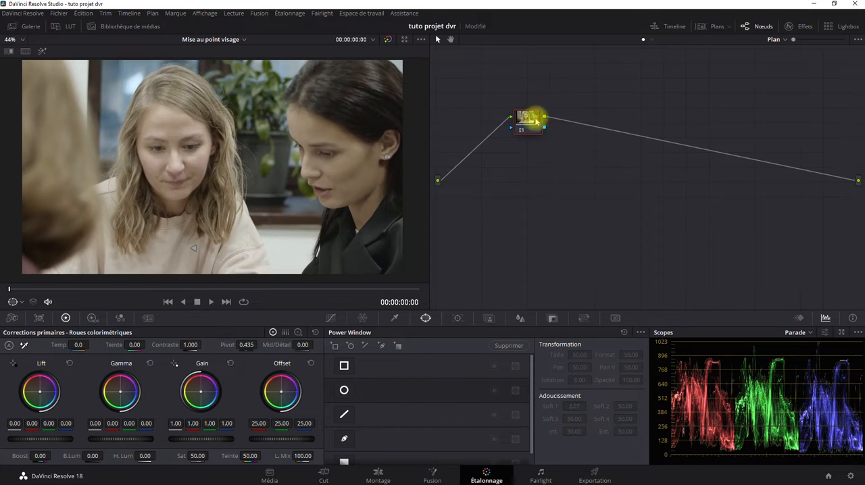
# Add a circular Power Window over the blonde woman's face, rotated about -4.11 with its softness reduced to about 0.04.
pyautogui.click(345, 391)
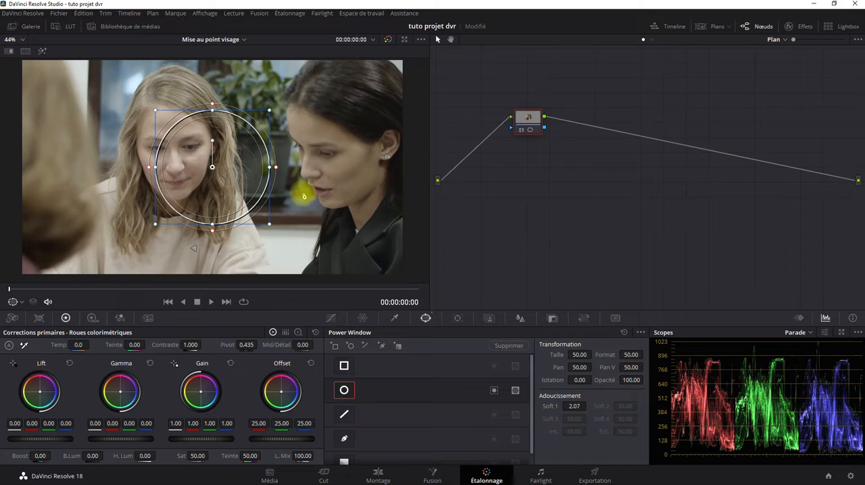
pyautogui.moveTo(243, 156); pyautogui.dragTo(204, 140)
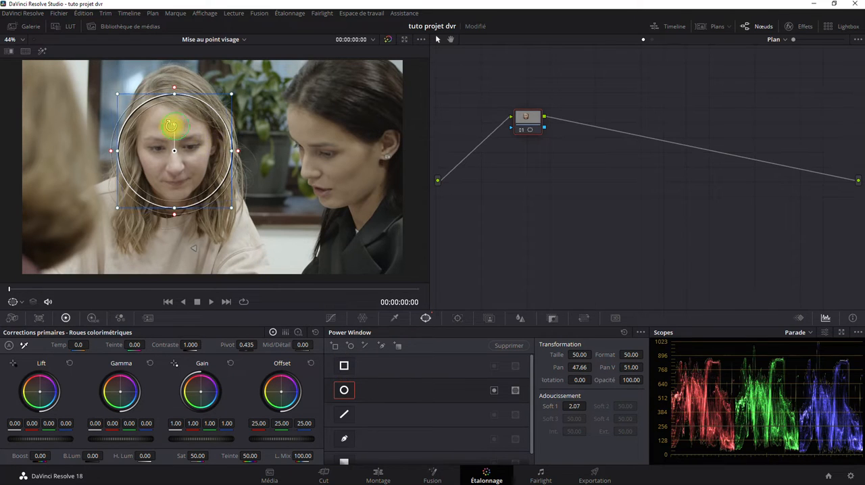
pyautogui.moveTo(171, 125); pyautogui.dragTo(172, 126)
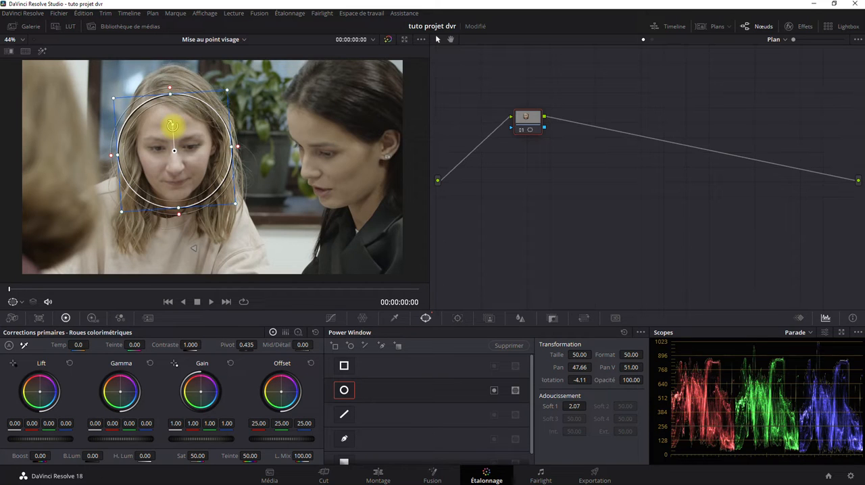
pyautogui.moveTo(237, 148); pyautogui.dragTo(228, 145)
# Add an alpha output to the node graph and connect node 01's alpha to it to isolate the face.
pyautogui.rightClick(589, 175)
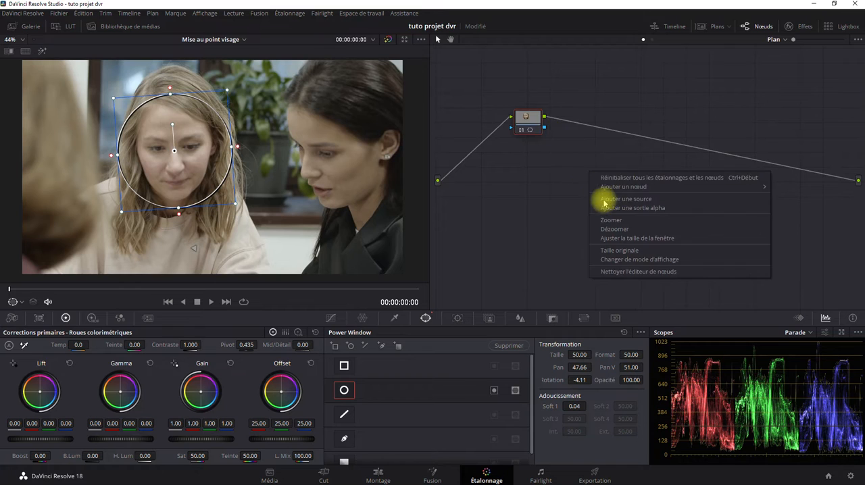
pyautogui.click(605, 207)
pyautogui.moveTo(544, 128); pyautogui.dragTo(858, 198)
# Reshape the circular window into an oval fitting the face, about 29.60 in size and 34.38 in aspect, with softness about 1.58.
pyautogui.scroll(3, 261, 180)
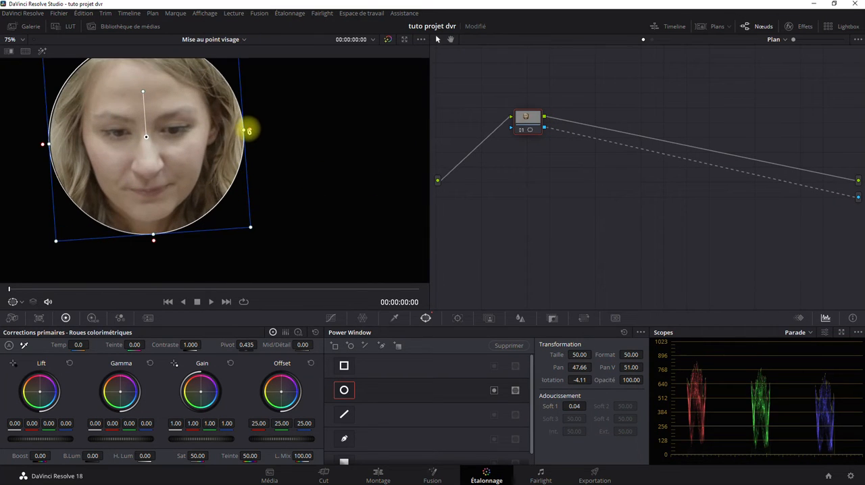
pyautogui.moveTo(244, 129); pyautogui.dragTo(203, 132)
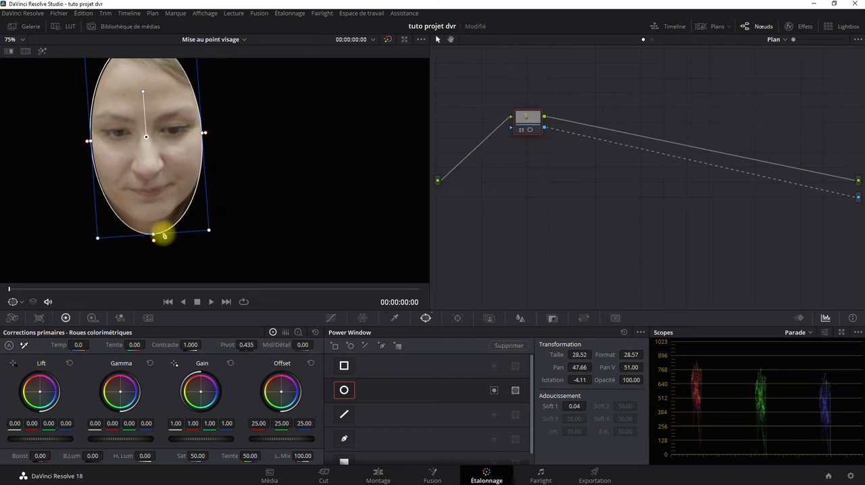
pyautogui.moveTo(153, 236); pyautogui.dragTo(153, 222)
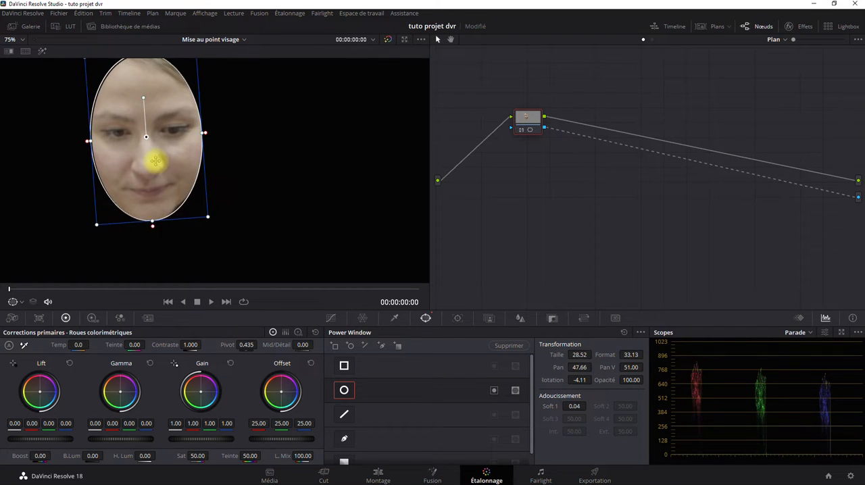
pyautogui.scroll(1, 155, 163)
pyautogui.moveTo(164, 169); pyautogui.dragTo(225, 202)
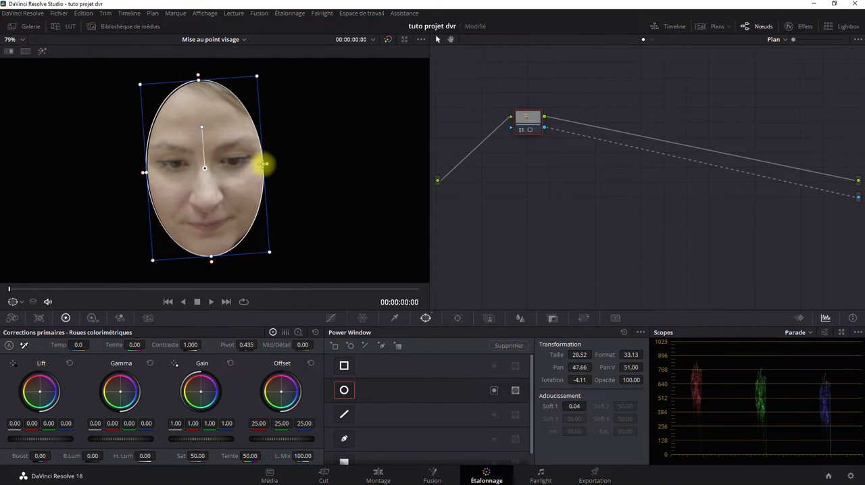
pyautogui.moveTo(264, 164)
pyautogui.mouseDown()
pyautogui.moveTo(283, 164)
pyautogui.moveTo(264, 161)
pyautogui.moveTo(284, 165)
pyautogui.moveTo(276, 165)
pyautogui.mouseUp()
pyautogui.moveTo(272, 166); pyautogui.dragTo(270, 165)
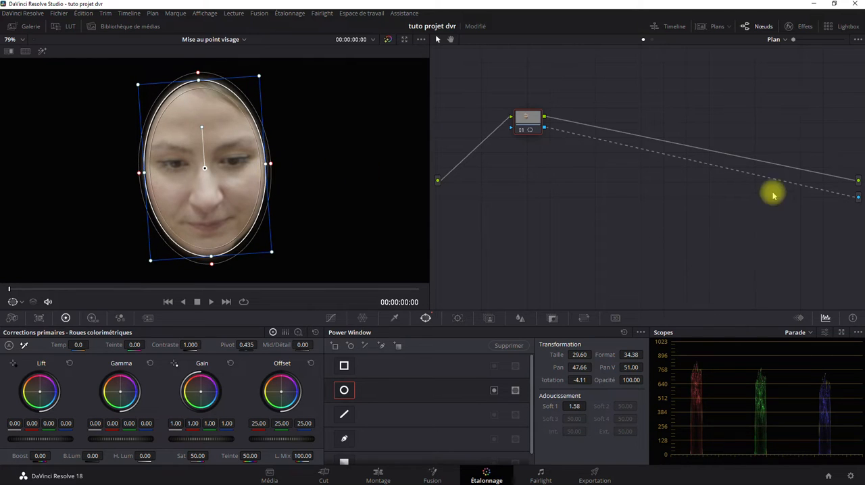
# Disconnect node 01's alpha from the alpha output and show the Tracker palette for the Power Window.
pyautogui.moveTo(833, 196); pyautogui.dragTo(757, 199)
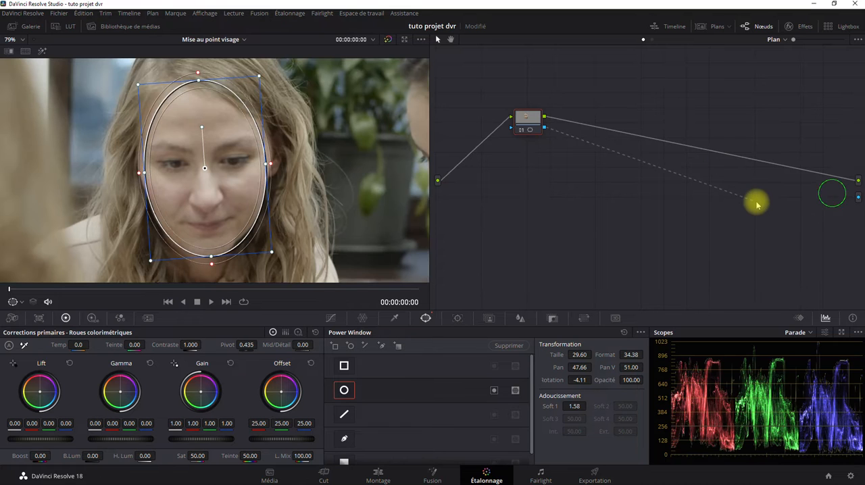
pyautogui.scroll(-3, 308, 196)
pyautogui.scroll(-3, 316, 190)
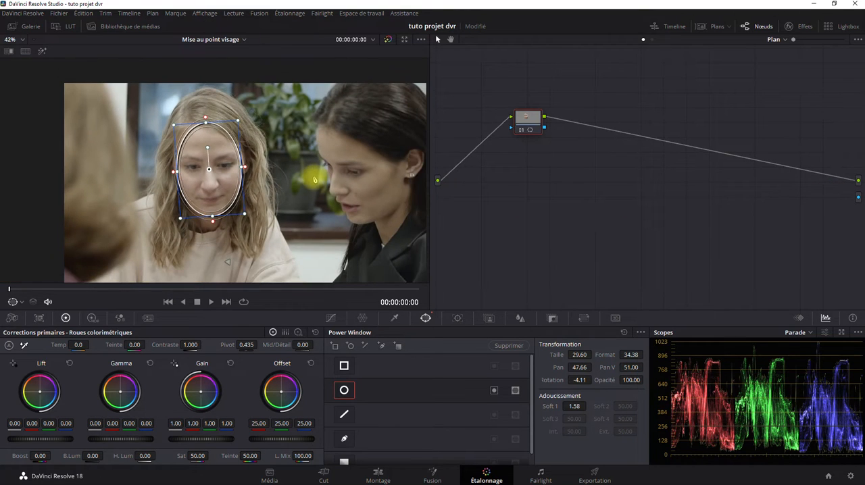
pyautogui.click(458, 318)
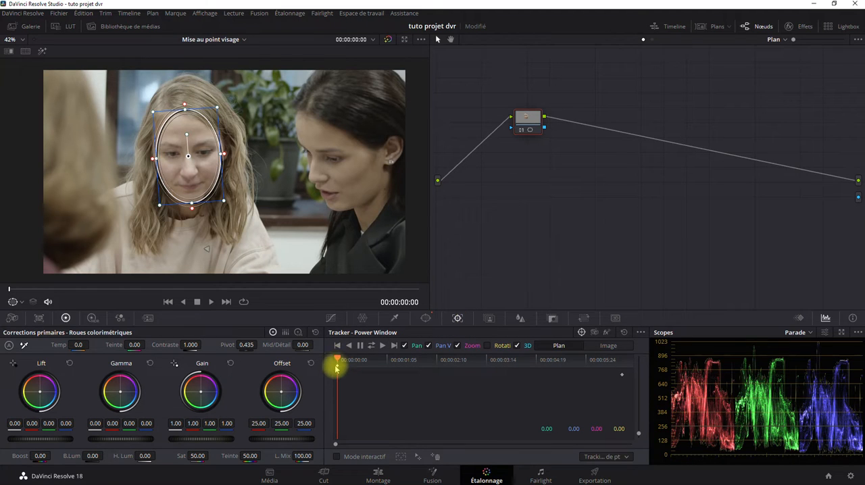
# Track the oval window forward through the clip with Pan, Pan V, Zoom and 3D enabled, and step back from the last frame.
pyautogui.click(382, 345)
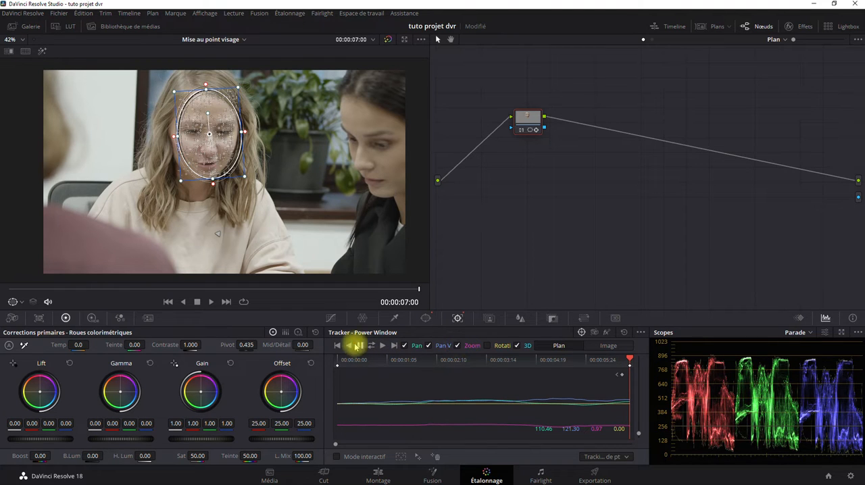
pyautogui.click(338, 345)
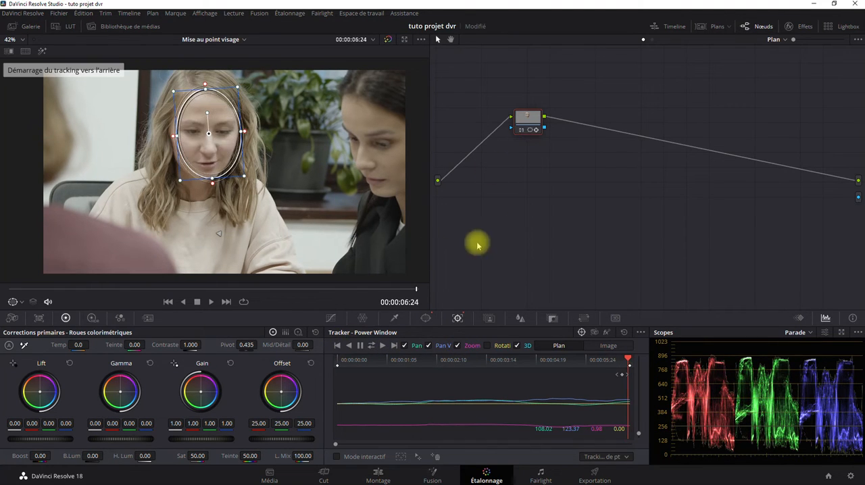
# Disable Zoom and enable Rotation for the window tracking, and return to the clip's first frame.
pyautogui.click(456, 346)
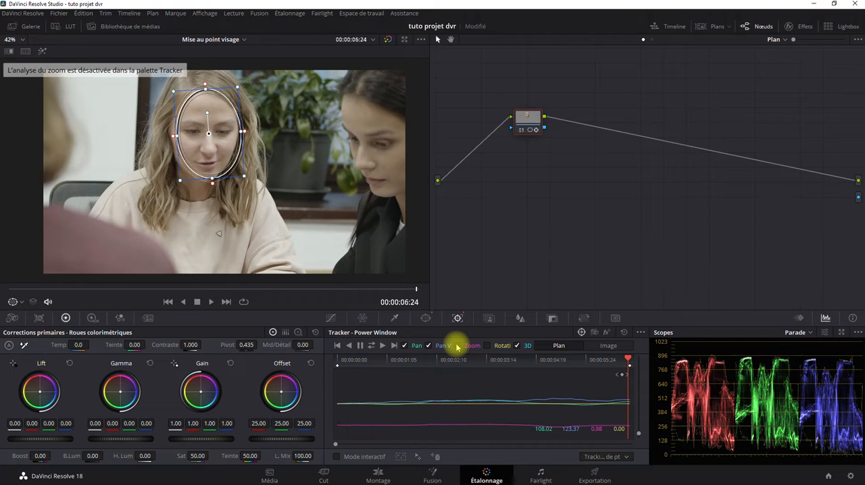
pyautogui.click(487, 345)
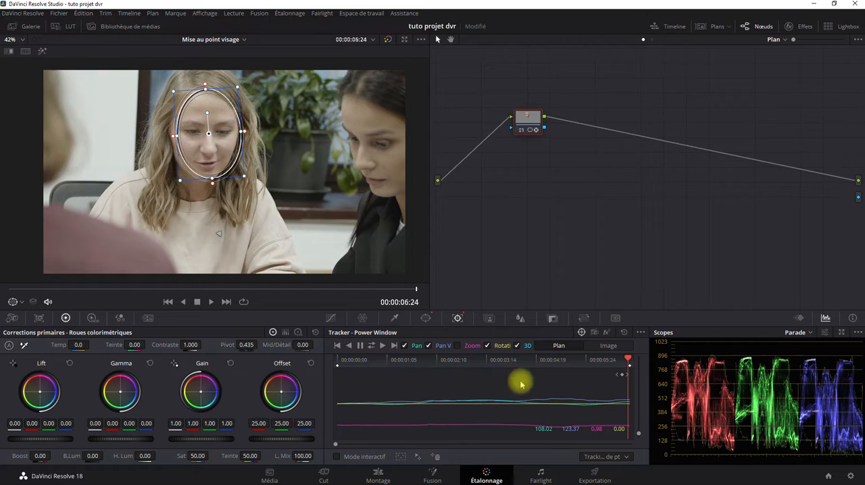
pyautogui.click(337, 346)
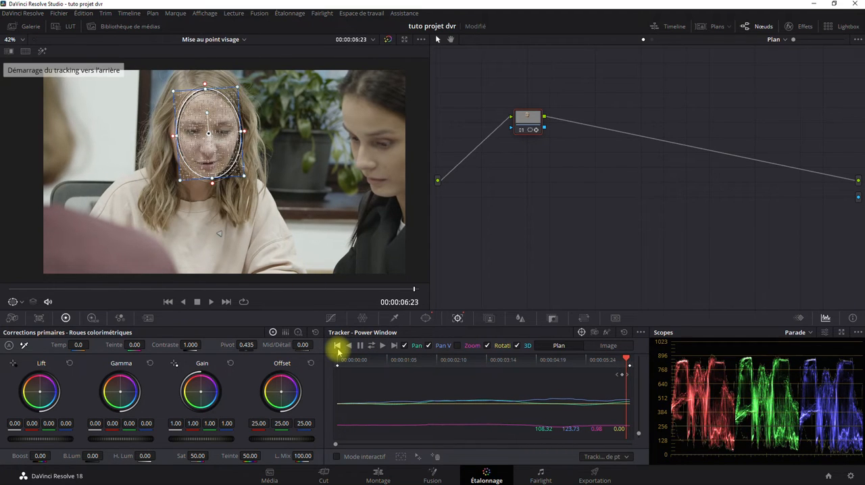
pyautogui.click(628, 353)
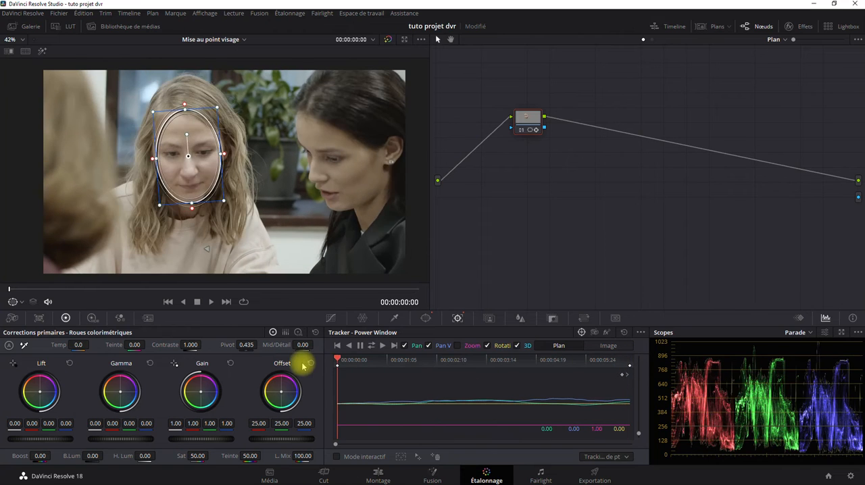
# Adjust the oval window slightly over the face and track it forward to the end of the clip.
pyautogui.moveTo(187, 178); pyautogui.dragTo(189, 178)
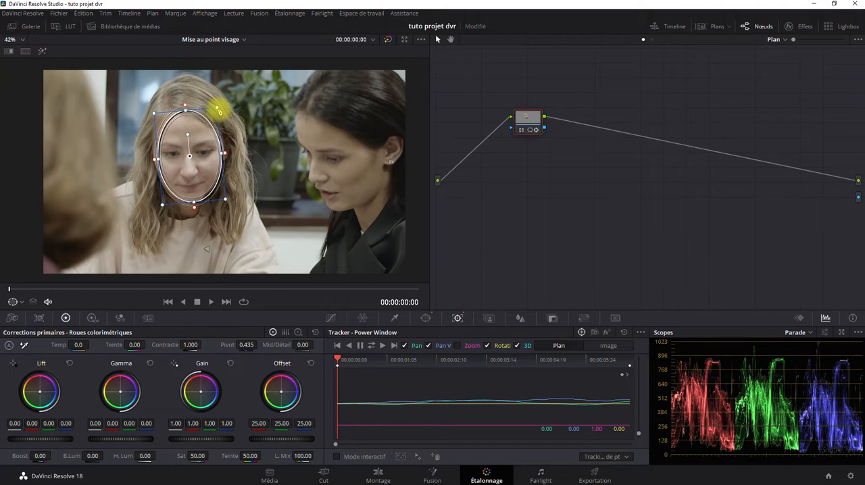
pyautogui.click(382, 346)
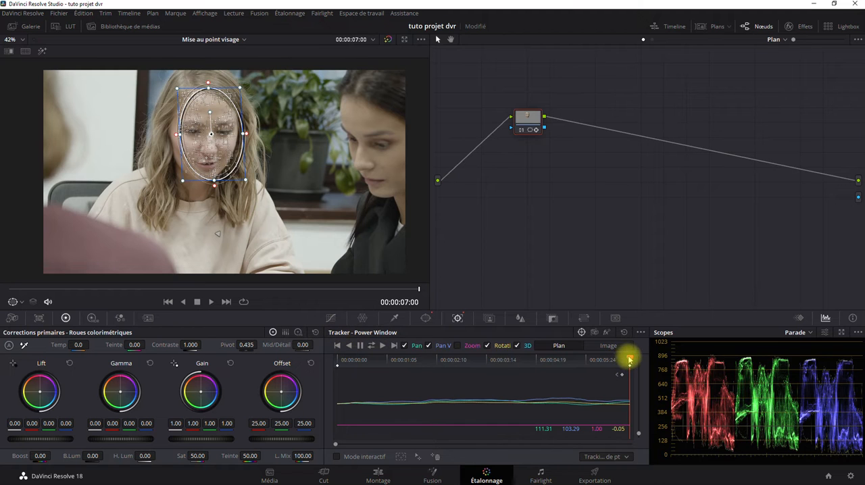
# Disable 3D for the window tracking and retrack the oval forward from the first frame to the clip's end.
pyautogui.moveTo(629, 359); pyautogui.dragTo(322, 359)
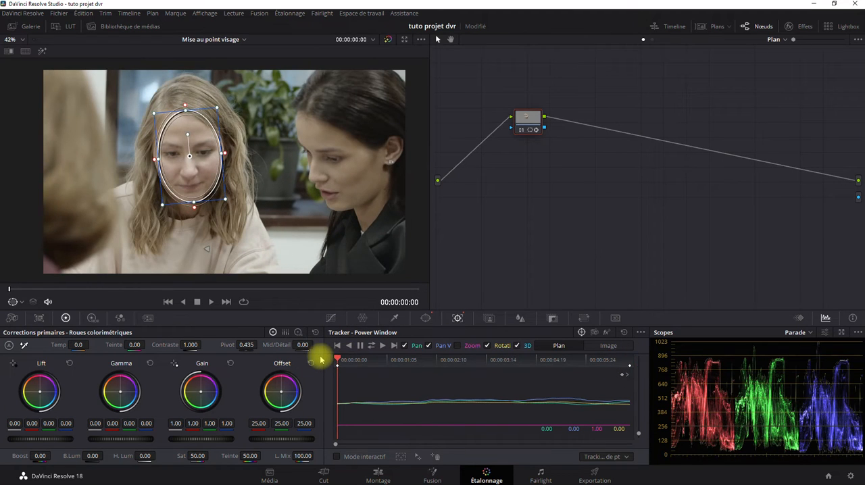
pyautogui.click(517, 346)
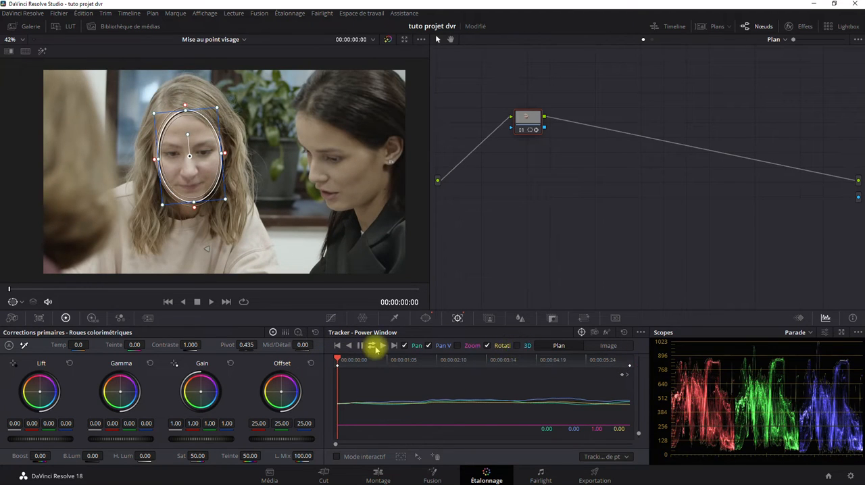
pyautogui.click(383, 346)
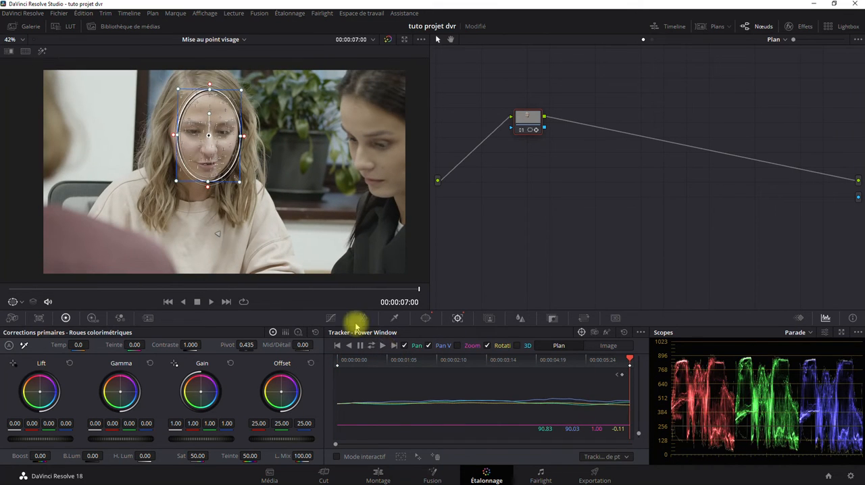
# Shift the oval window onto the woman's face at 00:00:05:06, add a tracking keyframe there and track backward to the first frame.
pyautogui.moveTo(627, 362); pyautogui.dragTo(556, 368)
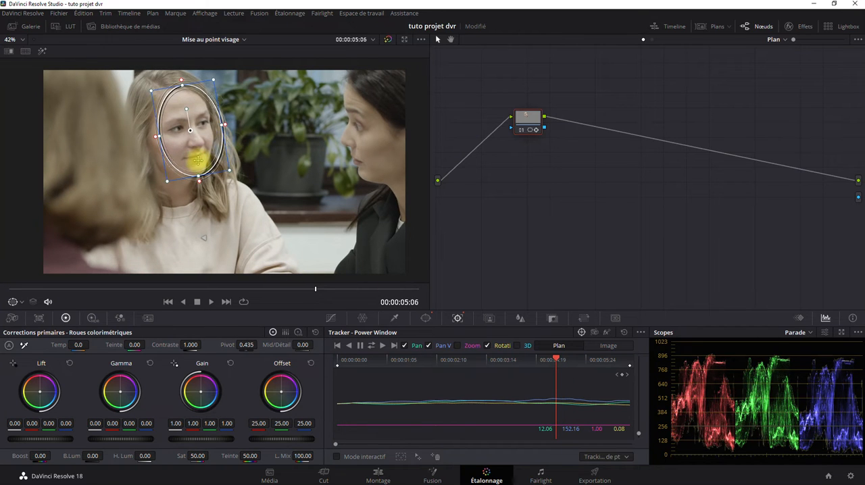
pyautogui.moveTo(197, 160); pyautogui.dragTo(191, 162)
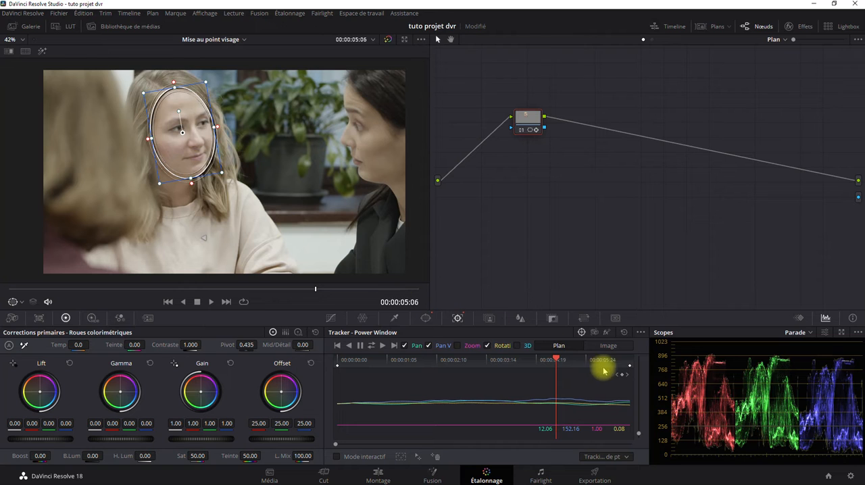
pyautogui.moveTo(561, 358); pyautogui.dragTo(337, 360)
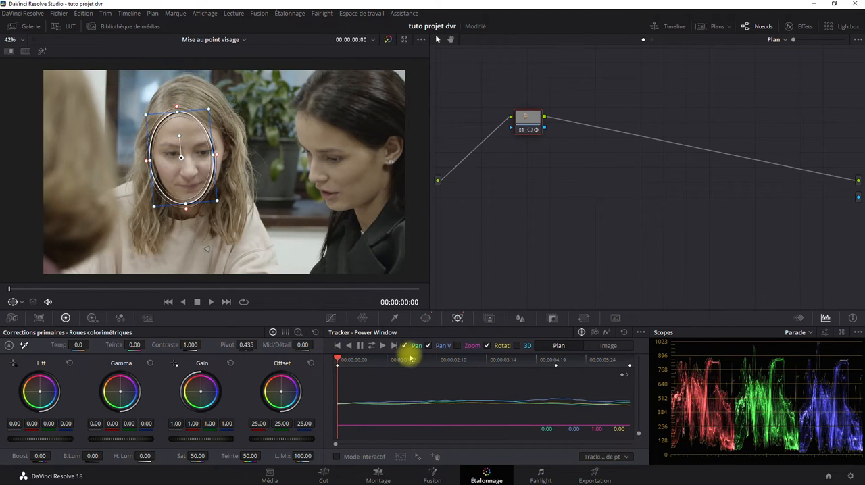
pyautogui.moveTo(517, 381); pyautogui.dragTo(558, 366)
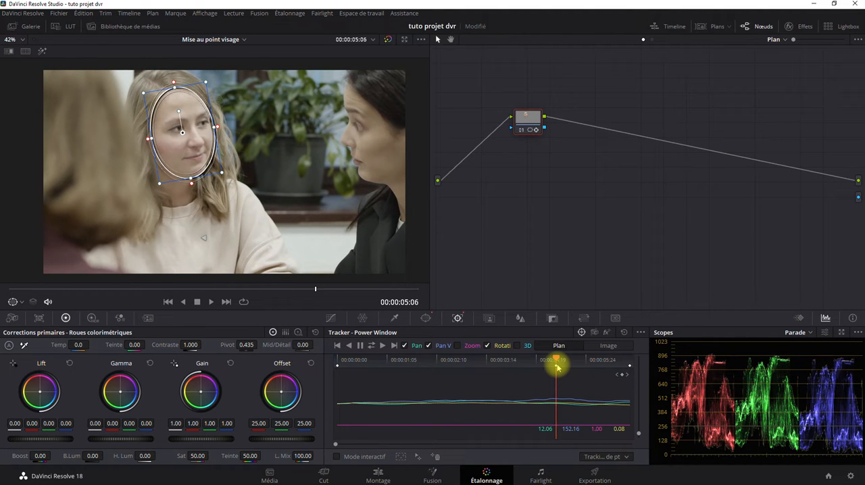
pyautogui.click(350, 346)
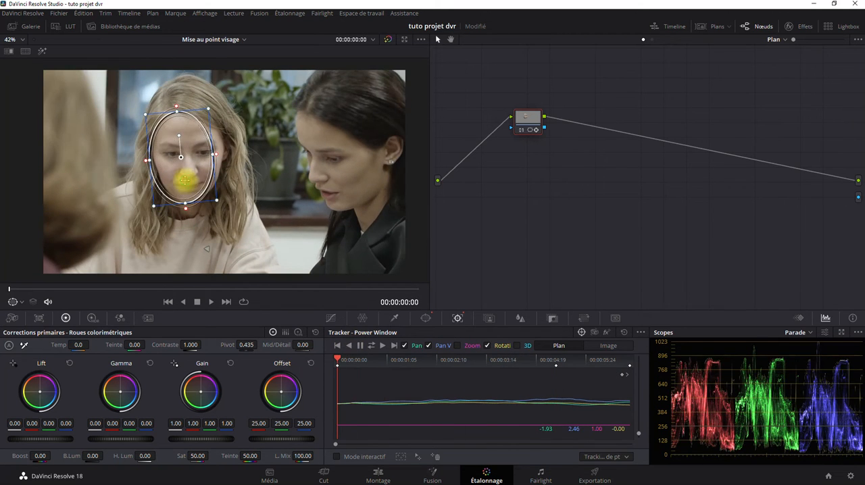
# Recentre the oval window over the face on the first frame and track it forward to the end of the clip.
pyautogui.moveTo(183, 179); pyautogui.dragTo(192, 179)
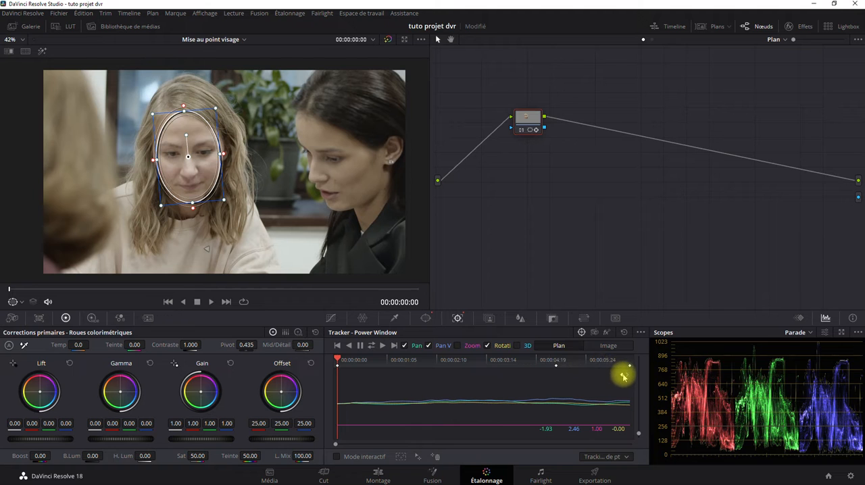
pyautogui.click(381, 346)
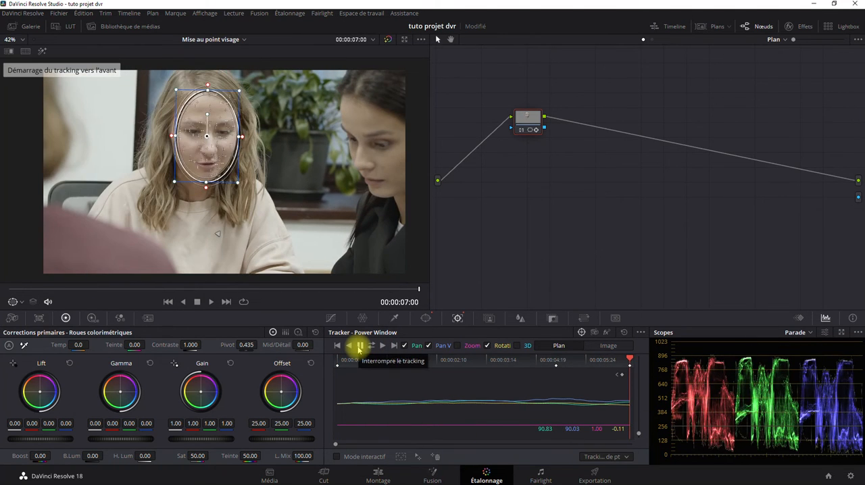
# Recentre the oval window over the face at 00:00:05:06 and at the last frame, 00:00:07:00.
pyautogui.moveTo(629, 359); pyautogui.dragTo(556, 365)
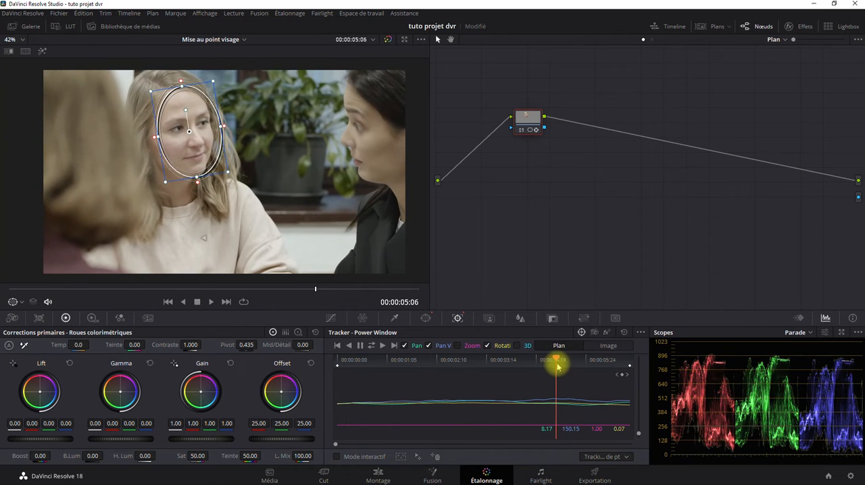
pyautogui.moveTo(195, 145); pyautogui.dragTo(191, 149)
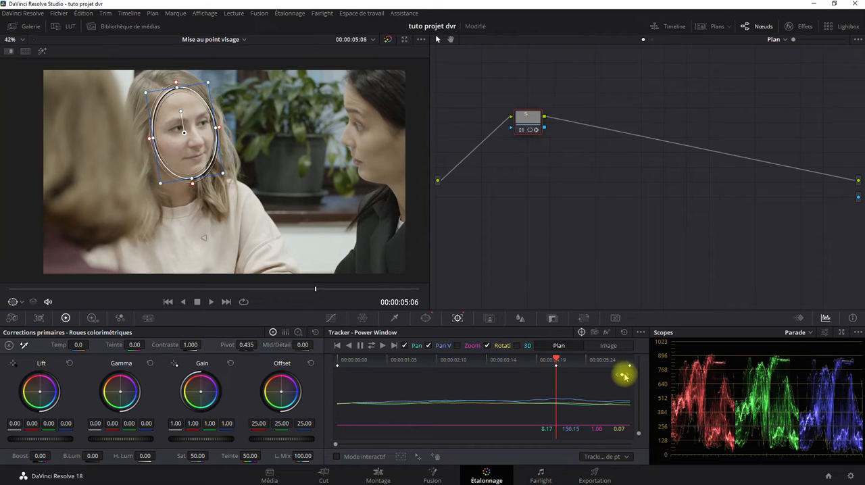
pyautogui.moveTo(558, 353); pyautogui.dragTo(642, 359)
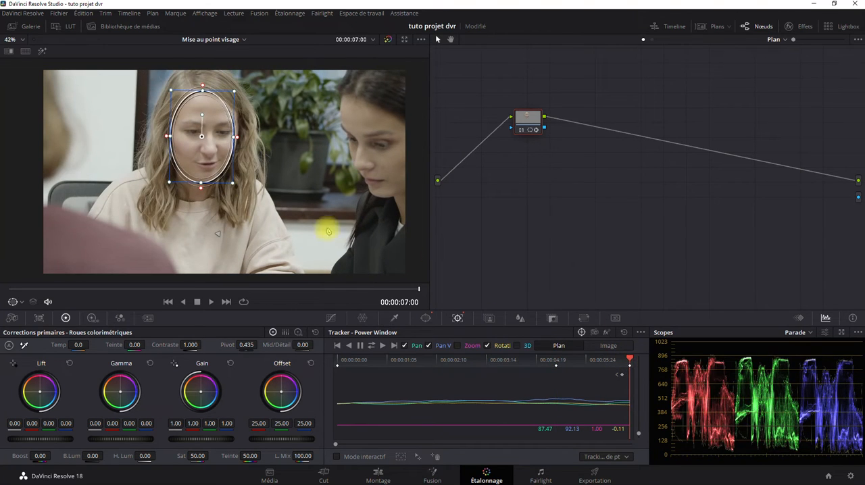
pyautogui.moveTo(204, 157); pyautogui.dragTo(208, 158)
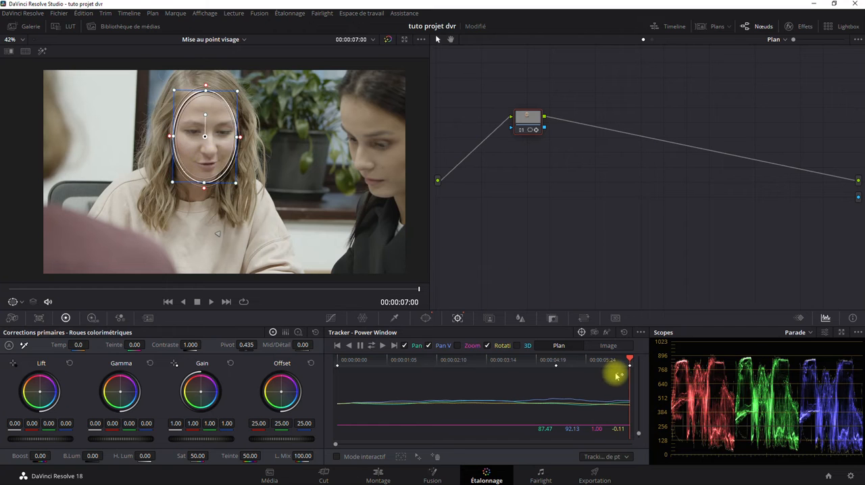
# Nudge the oval onto the face at 00:00:06:02, add a tracking keyframe there, and correct its position at 00:00:02:18.
pyautogui.moveTo(632, 360); pyautogui.dragTo(592, 361)
pyautogui.moveTo(176, 169); pyautogui.dragTo(178, 169)
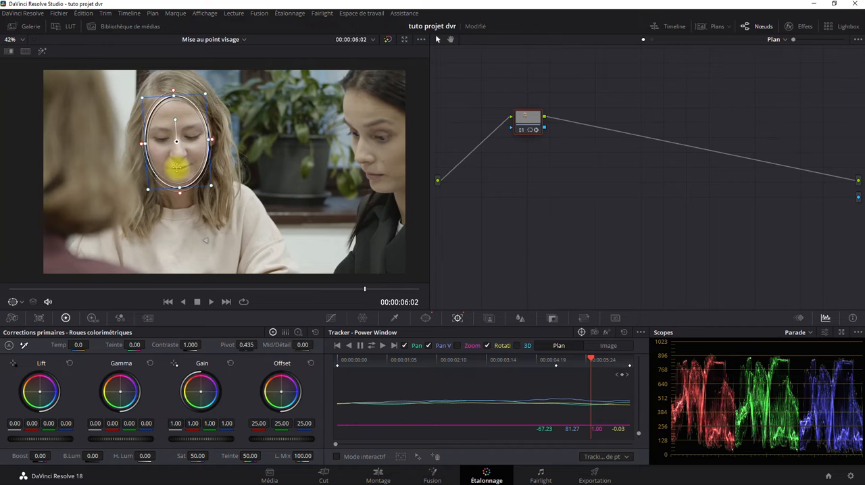
pyautogui.click(621, 375)
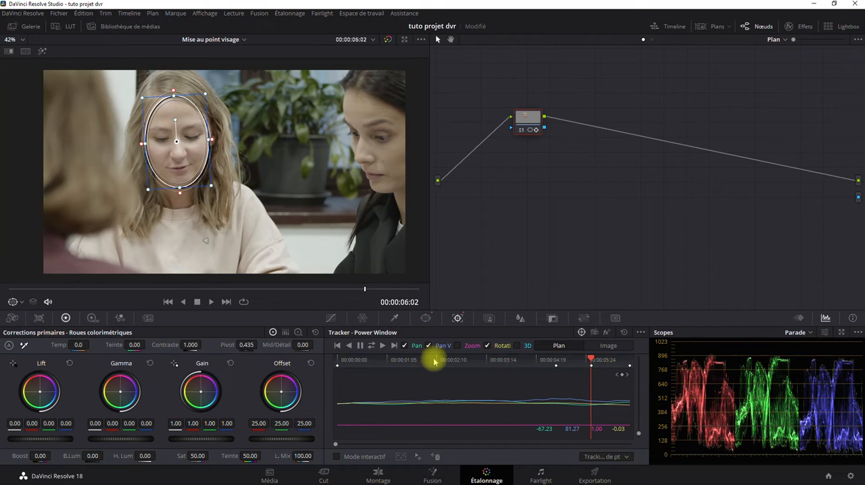
pyautogui.moveTo(591, 360); pyautogui.dragTo(452, 365)
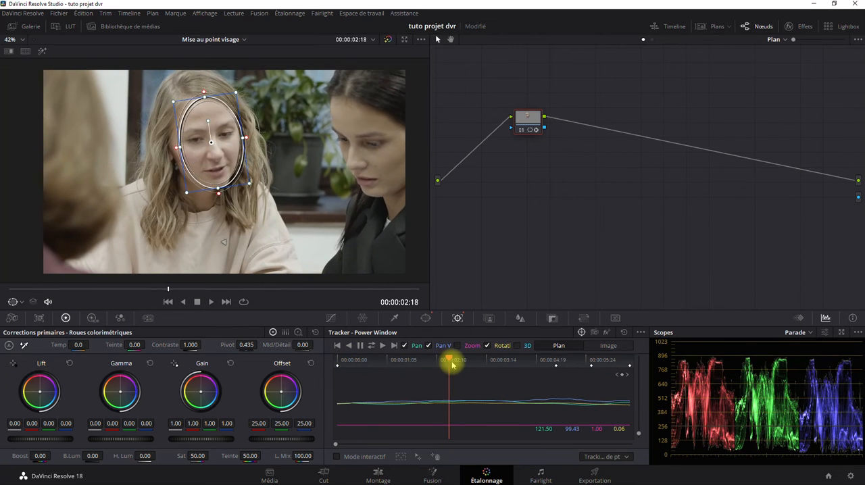
pyautogui.moveTo(230, 162); pyautogui.dragTo(228, 162)
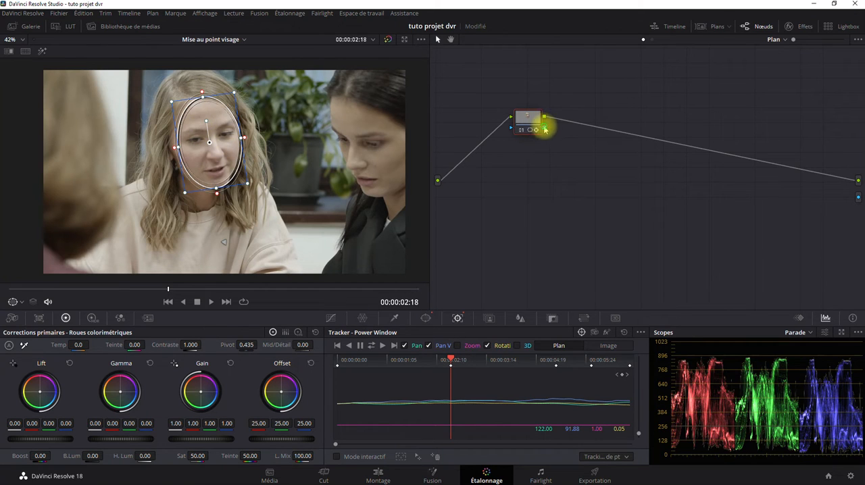
# Temporarily connect node 01's alpha to the alpha output, toggle inversion of its key output, and disconnect the alpha again.
pyautogui.moveTo(545, 128); pyautogui.dragTo(857, 196)
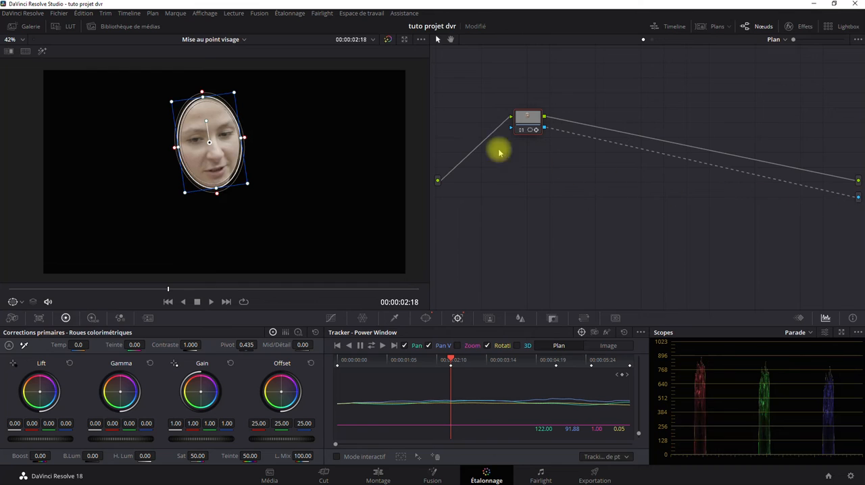
pyautogui.click(552, 318)
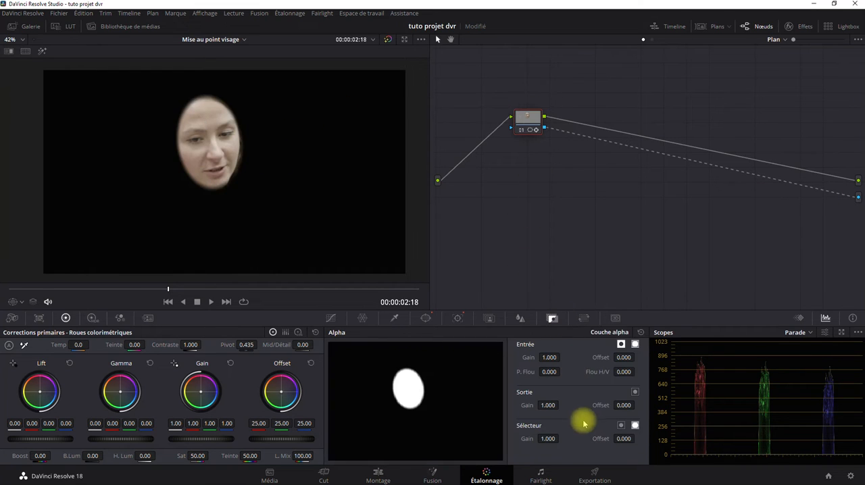
pyautogui.click(635, 393)
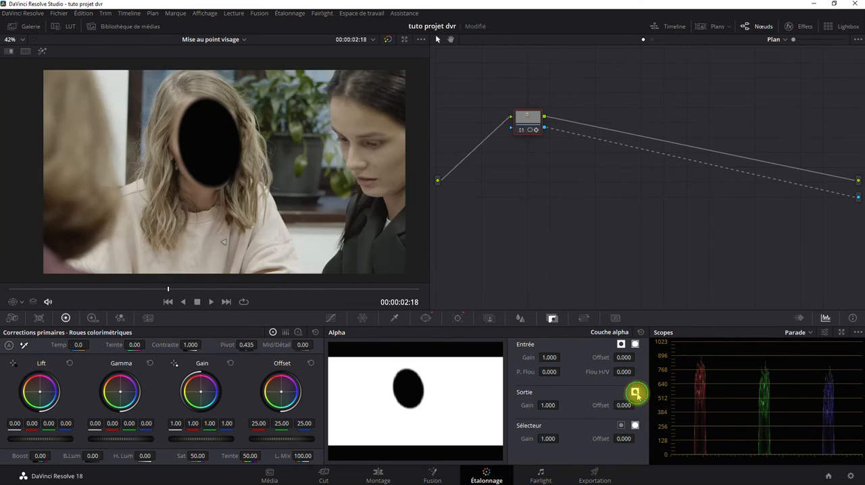
pyautogui.click(635, 393)
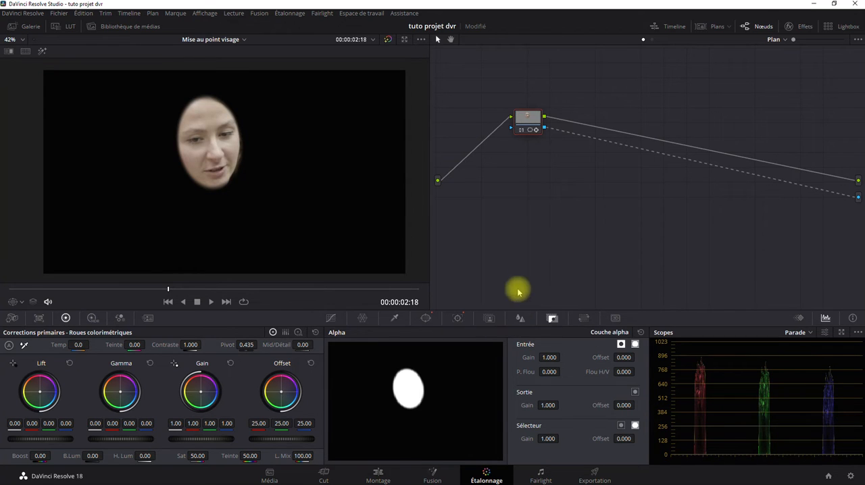
pyautogui.click(785, 182)
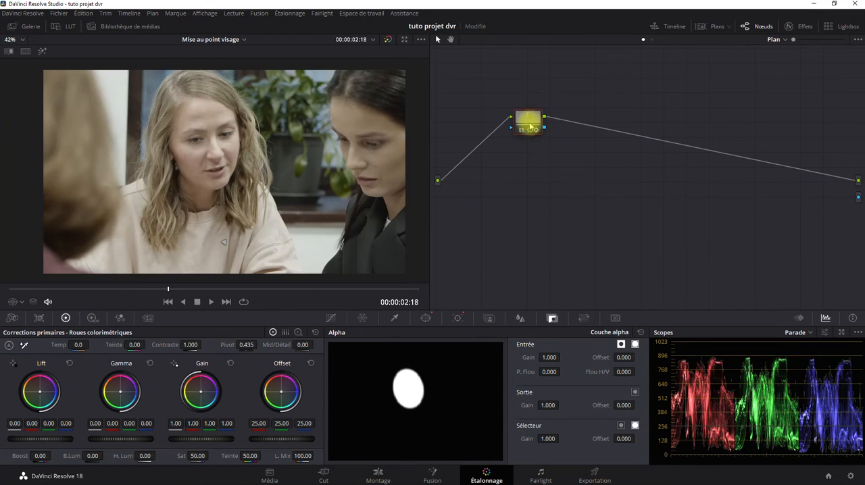
# Inspect the face closely with its tracked window shown and raise node 01's midtone detail to 100.
pyautogui.click(457, 318)
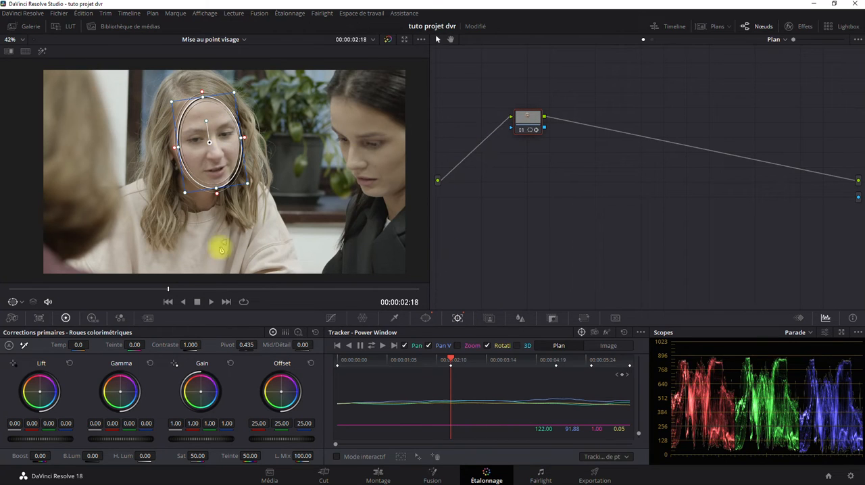
pyautogui.scroll(6, 179, 168)
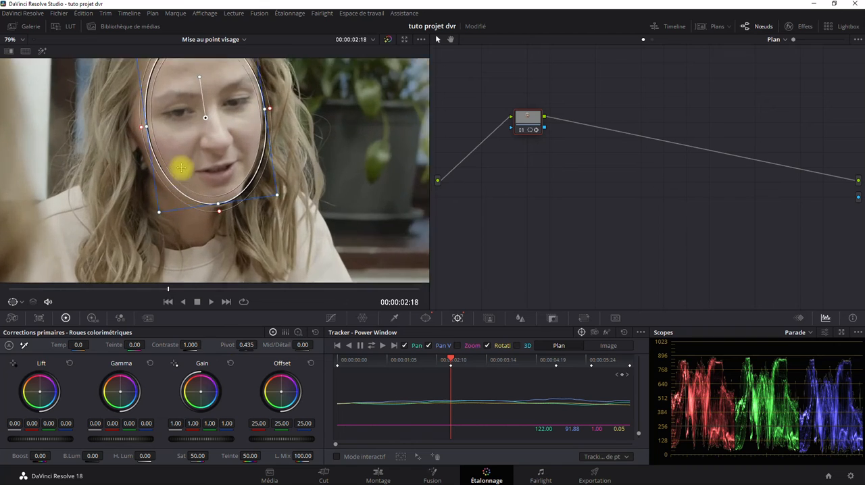
pyautogui.moveTo(217, 231); pyautogui.dragTo(209, 199)
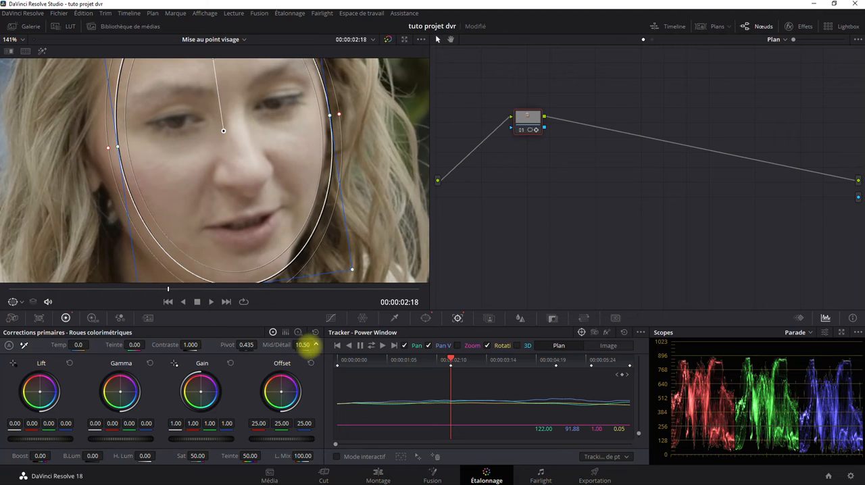
pyautogui.moveTo(305, 344); pyautogui.dragTo(675, 294)
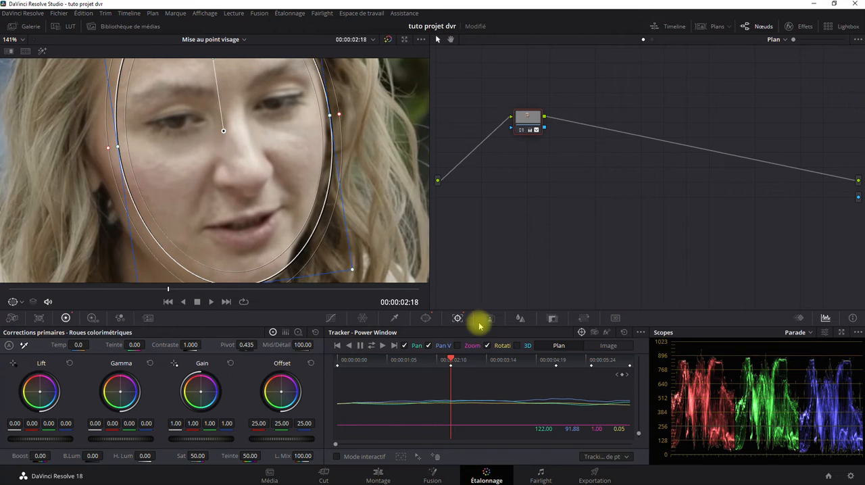
# Lower node 01's blur radius to 0.39 on all channels to sharpen the face, and set its midtone detail to 16.50.
pyautogui.click(516, 319)
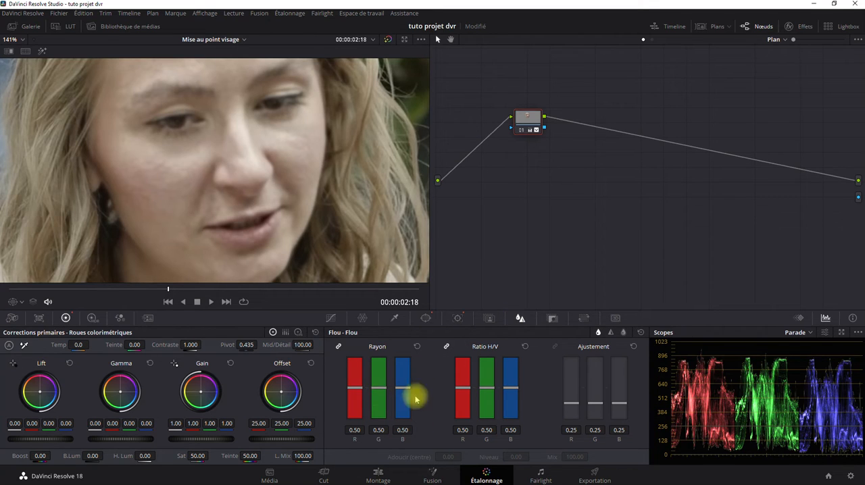
pyautogui.moveTo(376, 388)
pyautogui.mouseDown()
pyautogui.moveTo(380, 354)
pyautogui.moveTo(379, 404)
pyautogui.mouseUp()
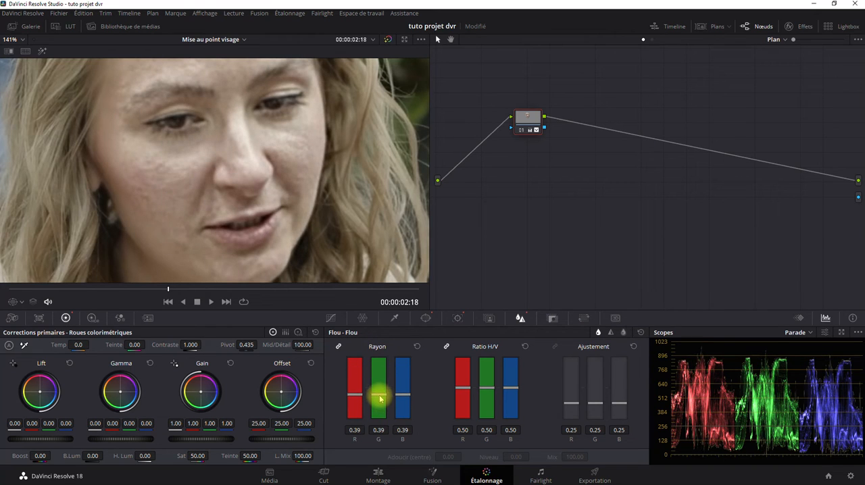
pyautogui.moveTo(302, 345); pyautogui.dragTo(269, 346)
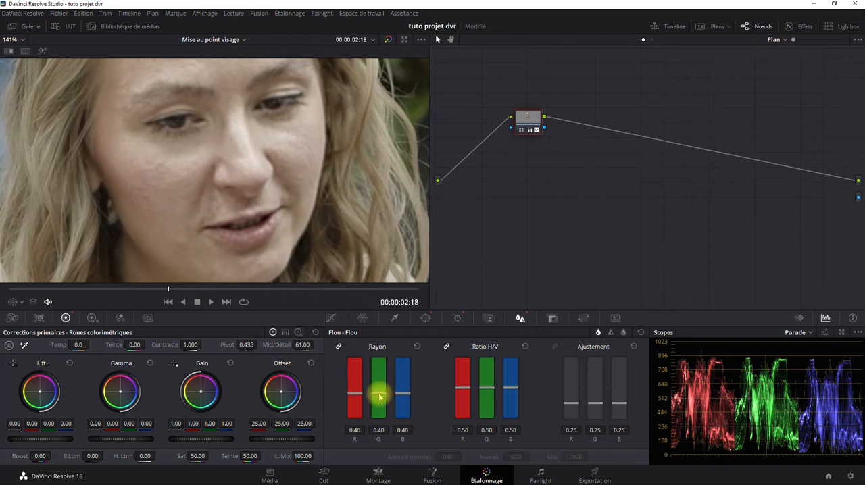
pyautogui.moveTo(308, 344); pyautogui.dragTo(259, 339)
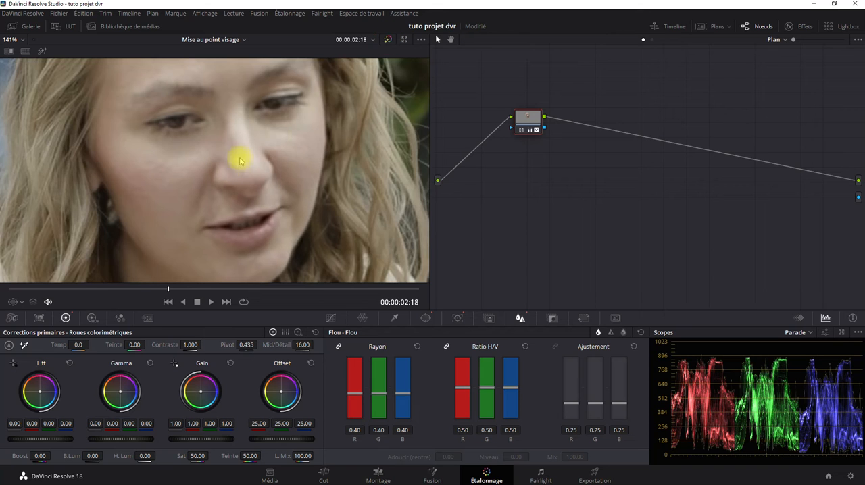
# Compare the whole shot with and without the grade and play the clip from the first frame to check the sharpened face.
pyautogui.scroll(-5, 238, 155)
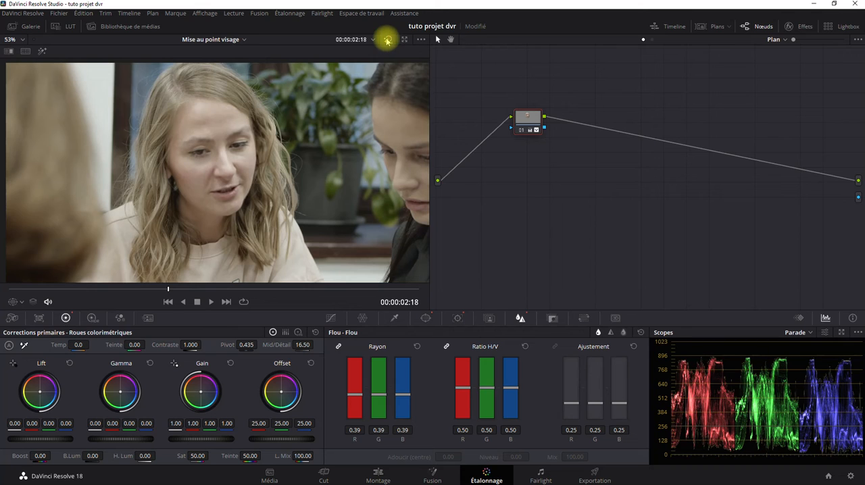
pyautogui.scroll(-3, 245, 192)
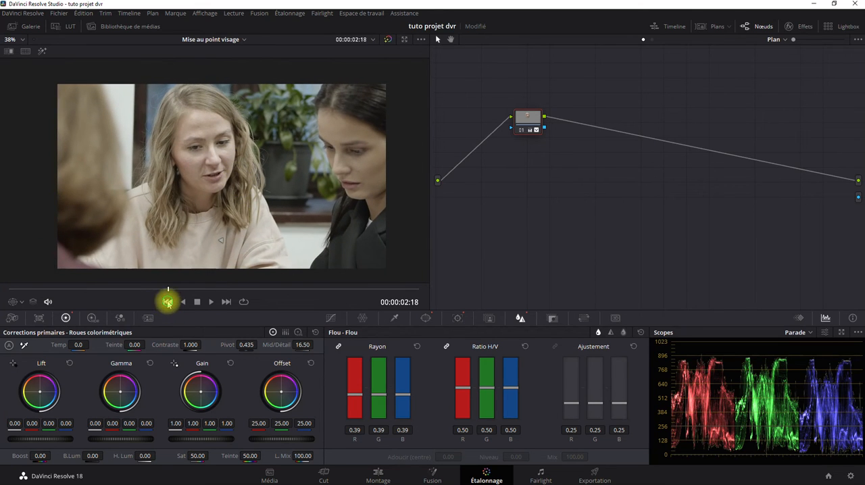
pyautogui.moveTo(166, 289); pyautogui.dragTo(7, 290)
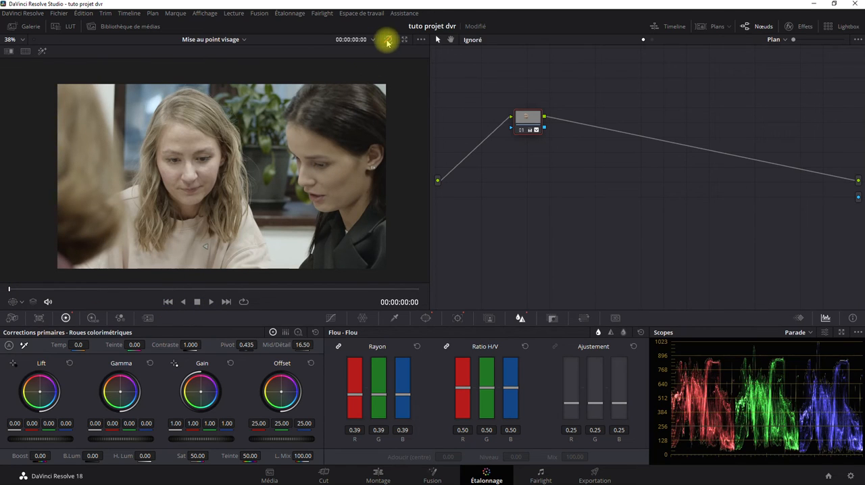
pyautogui.click(213, 302)
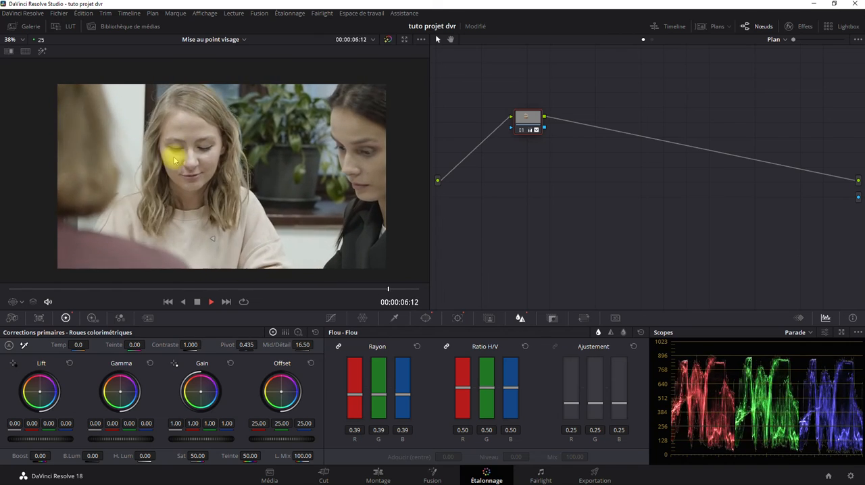
# Stop playback and set node 01's blur radius to 0.29 and its H/V ratio to 0.57 on all channels.
pyautogui.click(197, 302)
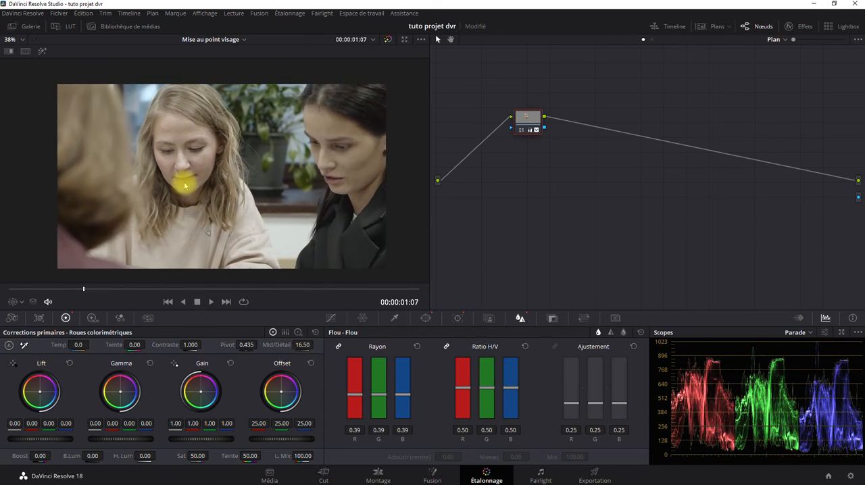
pyautogui.scroll(5, 183, 180)
pyautogui.scroll(1, 147, 166)
pyautogui.moveTo(147, 166); pyautogui.dragTo(237, 226)
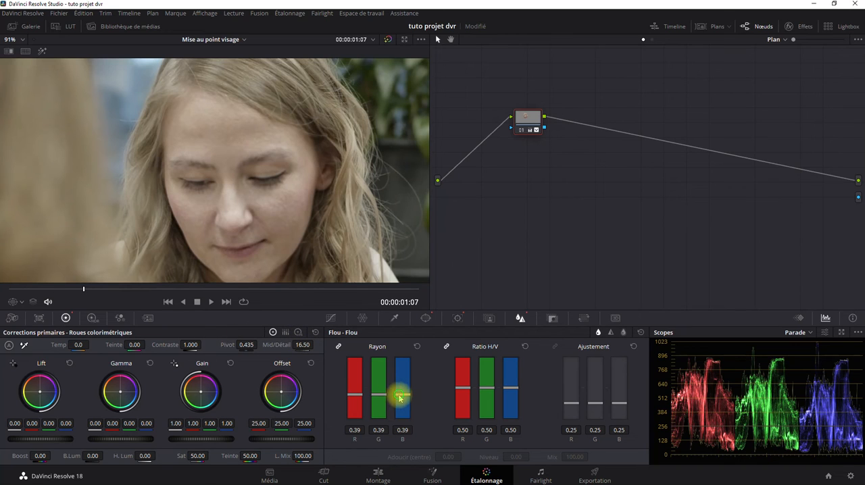
pyautogui.moveTo(400, 397)
pyautogui.mouseDown()
pyautogui.moveTo(401, 424)
pyautogui.moveTo(404, 412)
pyautogui.mouseUp()
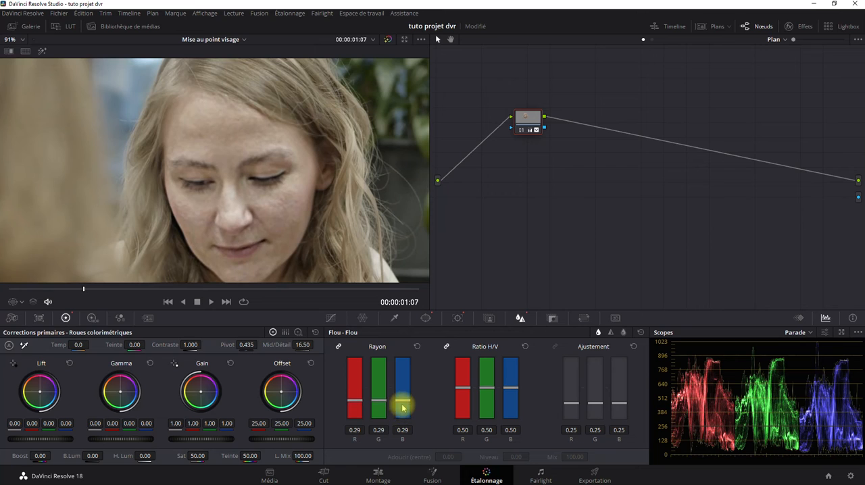
pyautogui.moveTo(460, 385)
pyautogui.mouseDown()
pyautogui.moveTo(453, 343)
pyautogui.moveTo(458, 387)
pyautogui.moveTo(449, 385)
pyautogui.mouseUp()
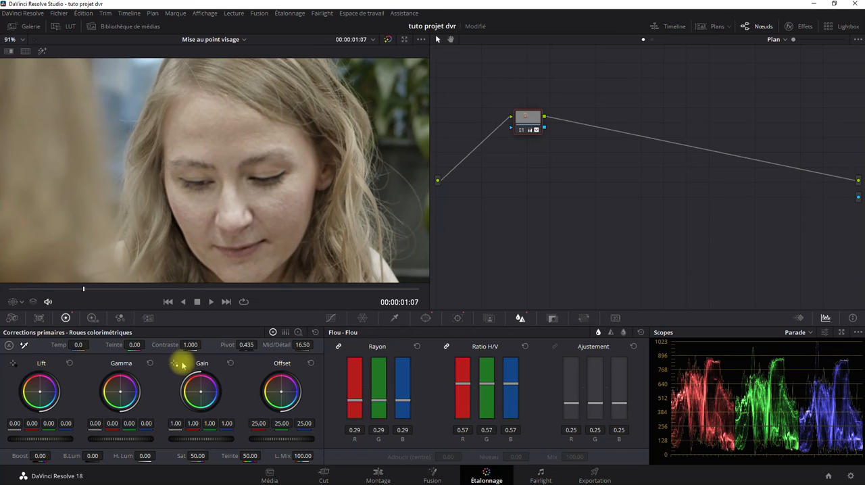
# Try a contrast of 0.922 and a pivot of 0.485 on node 01 to soften the face.
pyautogui.moveTo(179, 341)
pyautogui.mouseDown()
pyautogui.moveTo(208, 342)
pyautogui.moveTo(171, 344)
pyautogui.mouseUp()
pyautogui.moveTo(247, 344)
pyautogui.mouseDown()
pyautogui.moveTo(226, 344)
pyautogui.moveTo(276, 339)
pyautogui.moveTo(258, 341)
pyautogui.mouseUp()
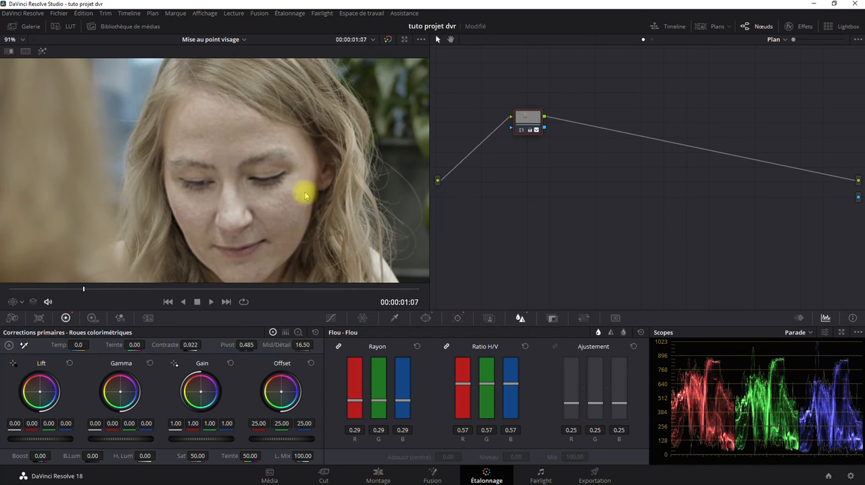
pyautogui.scroll(-4, 259, 209)
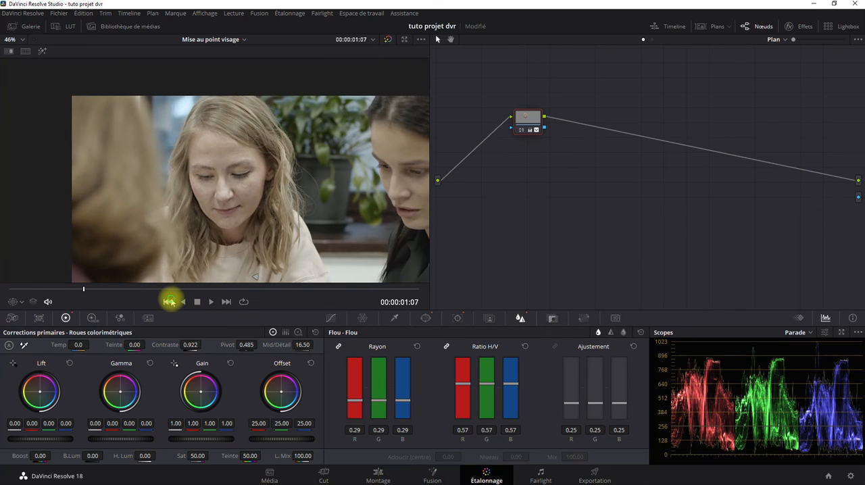
# Return to the first frame and set node 01's contrast to 1.046 and its pivot to 0.319.
pyautogui.moveTo(85, 291); pyautogui.dragTo(2, 290)
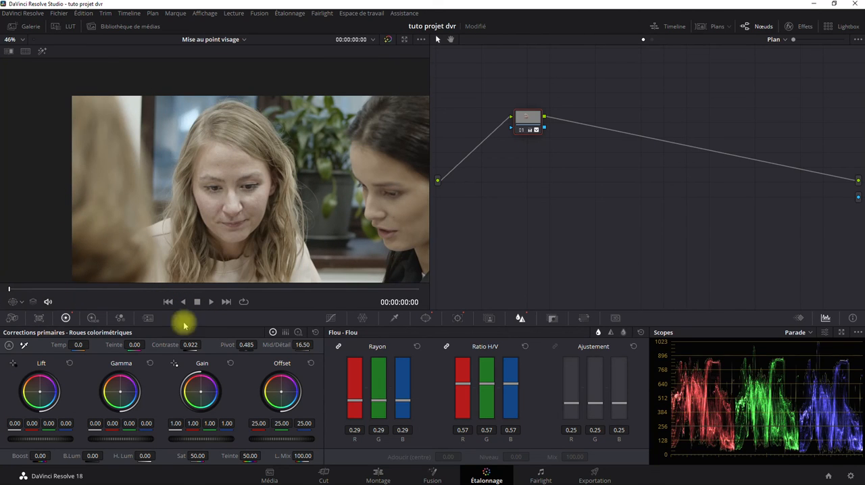
pyautogui.scroll(1, 200, 213)
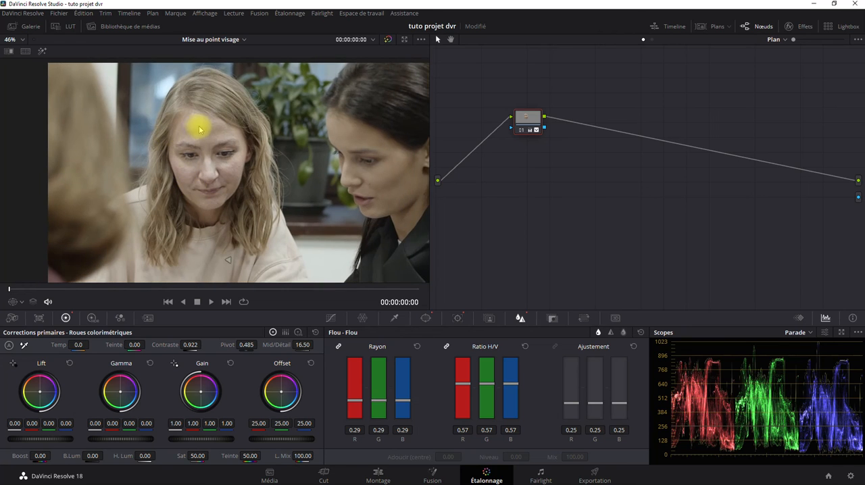
pyautogui.scroll(2, 200, 155)
pyautogui.scroll(-2, 202, 155)
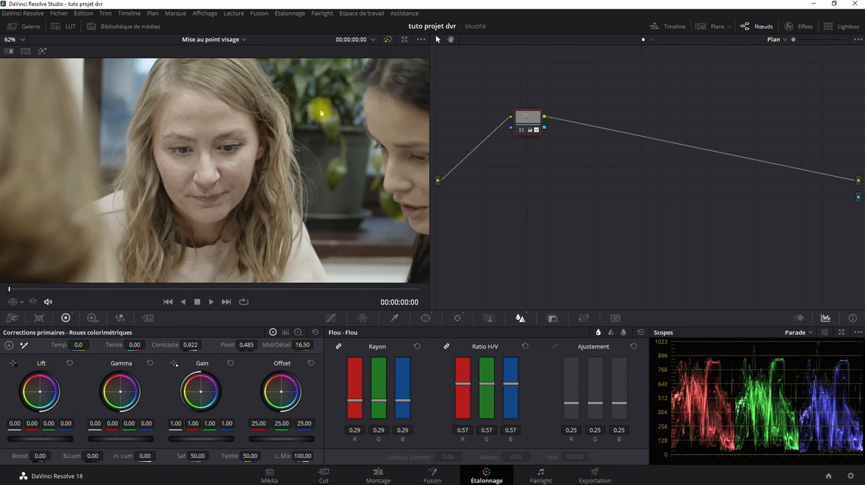
pyautogui.scroll(-2, 243, 203)
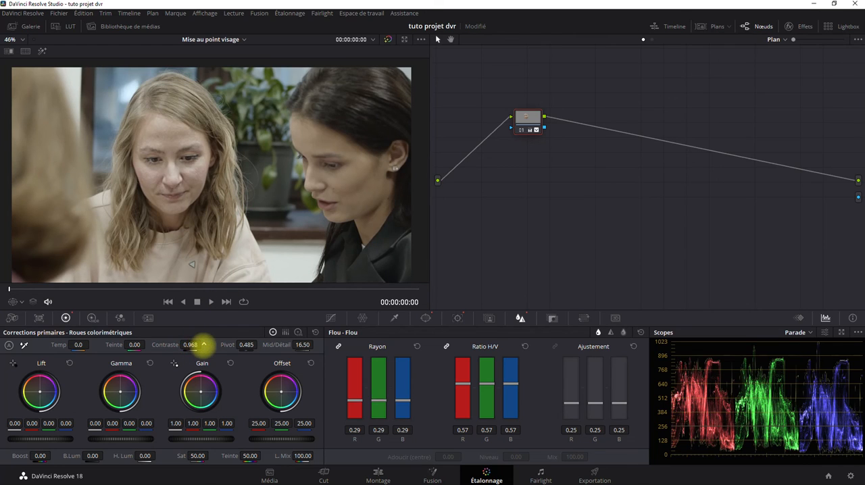
pyautogui.moveTo(212, 345)
pyautogui.mouseDown()
pyautogui.moveTo(299, 338)
pyautogui.moveTo(210, 337)
pyautogui.mouseUp()
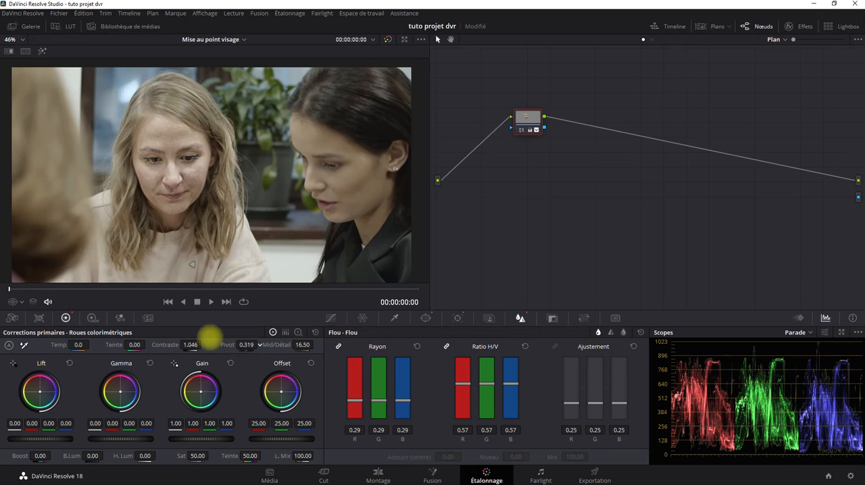
# Play the clip to review the face and raise node 01's blur radius to 0.41 on all channels.
pyautogui.click(211, 304)
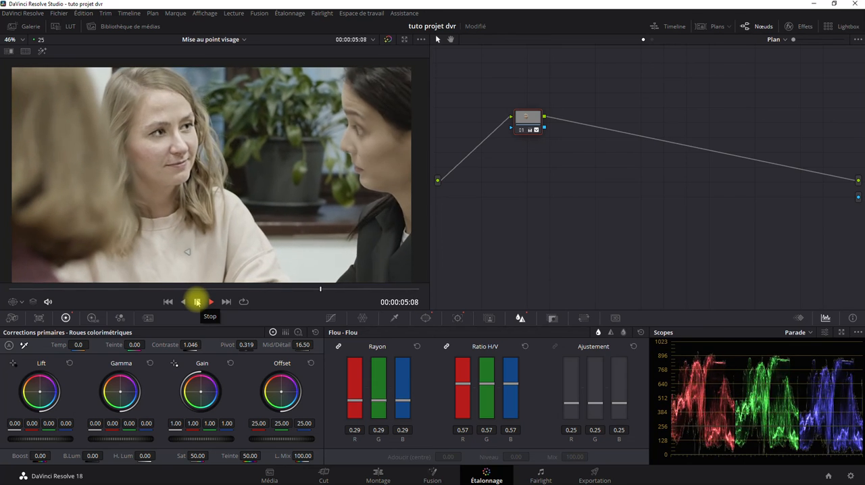
pyautogui.click(197, 302)
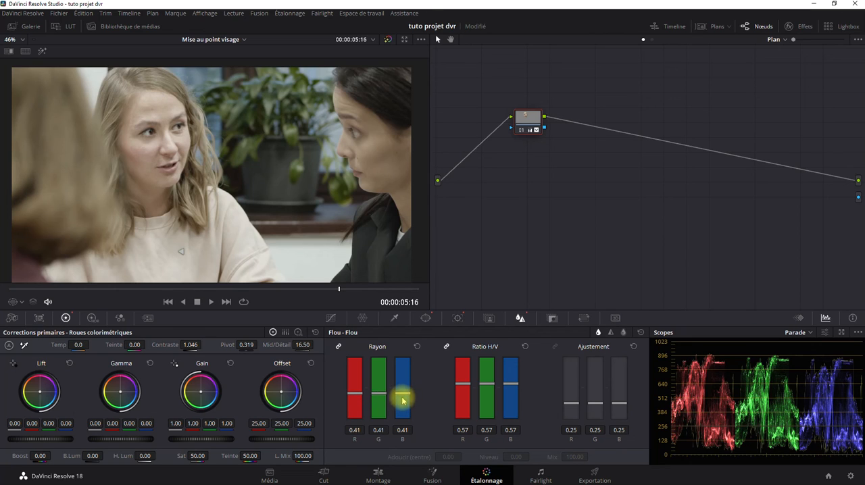
pyautogui.click(389, 42)
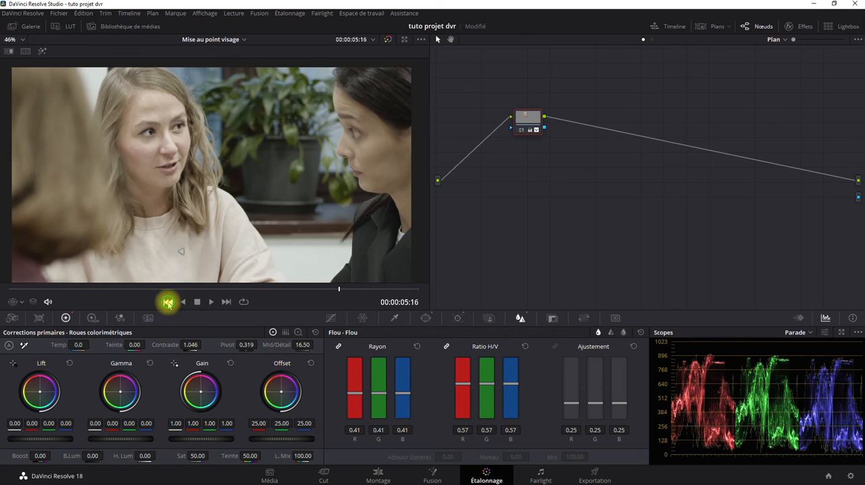
# Go back to the first frame and set node 01's saturation to 55.00 and its tint to 9.00.
pyautogui.moveTo(340, 289); pyautogui.dragTo(22, 299)
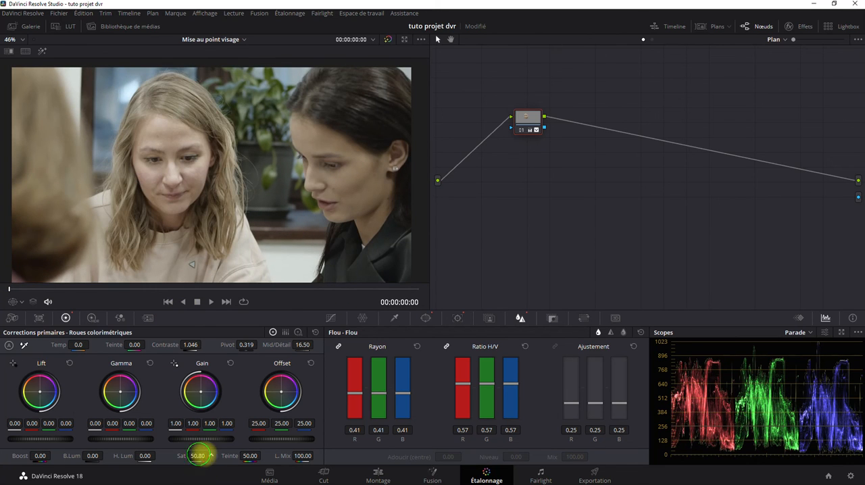
pyautogui.moveTo(198, 455); pyautogui.dragTo(248, 242)
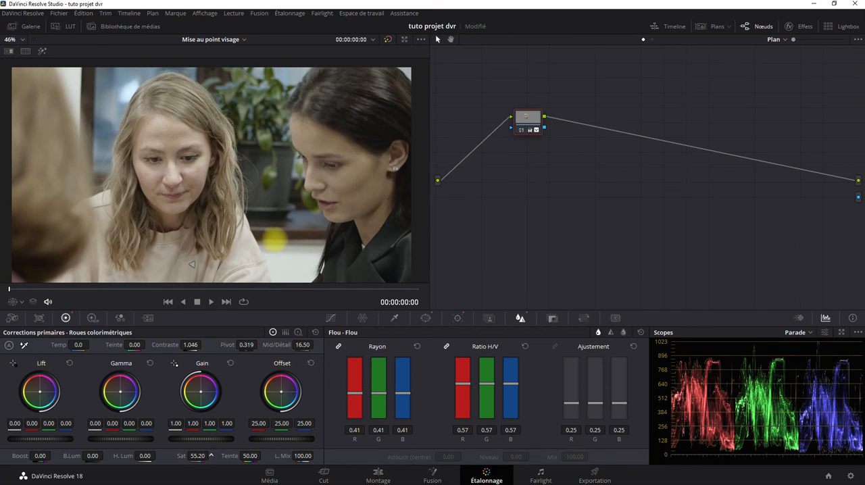
pyautogui.moveTo(273, 237); pyautogui.dragTo(199, 454)
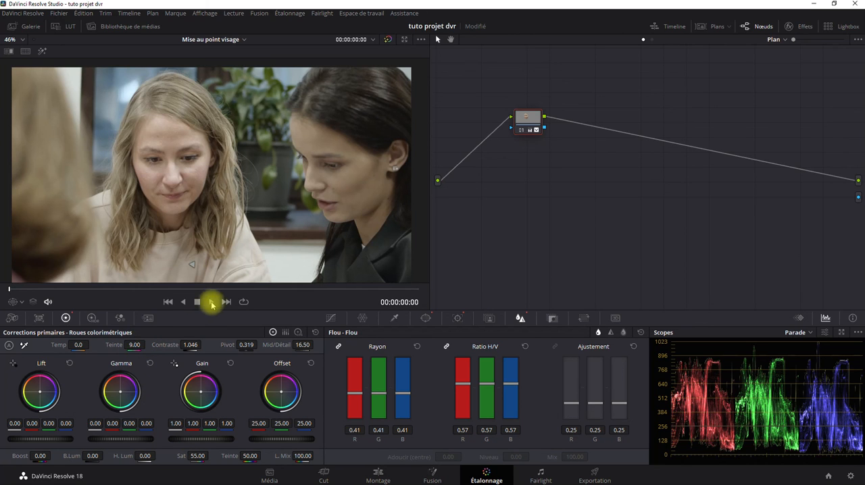
# Play the clip and compare the face closely with the grade bypassed and restored at 00:00:06:00.
pyautogui.click(211, 302)
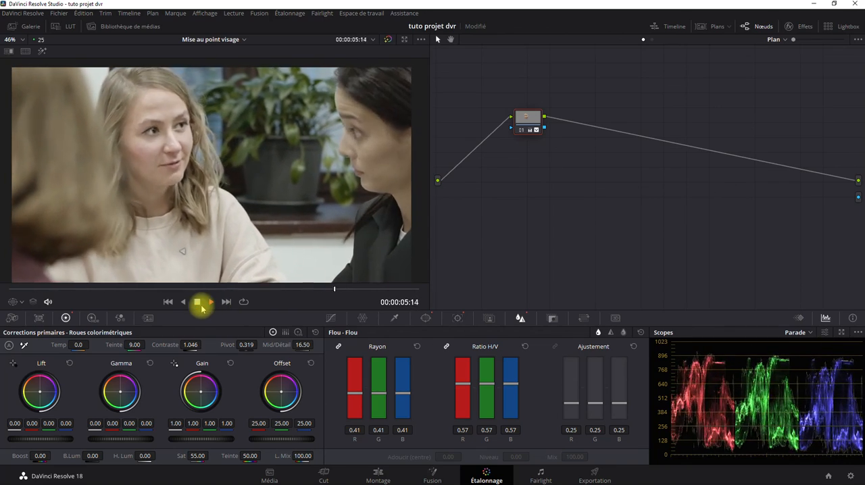
pyautogui.click(211, 302)
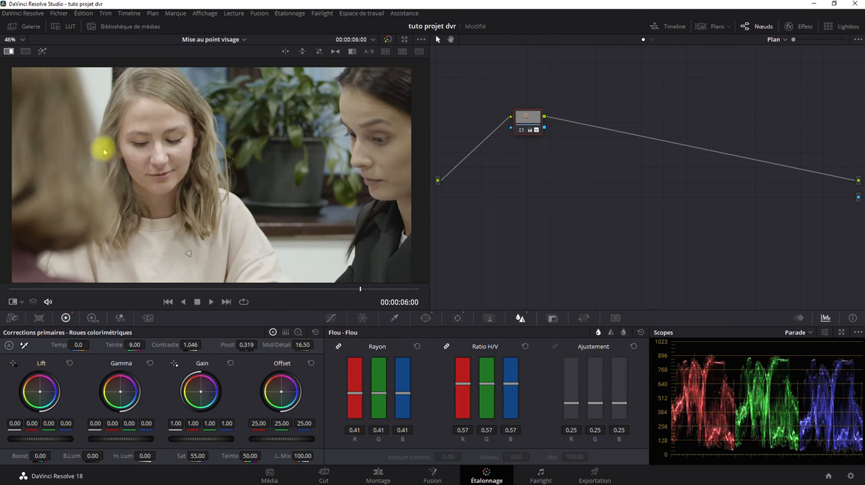
pyautogui.click(390, 40)
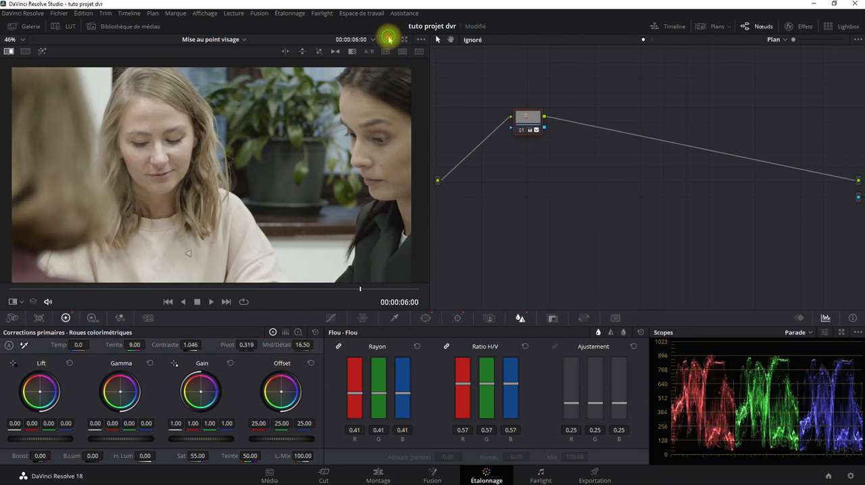
pyautogui.scroll(4, 142, 133)
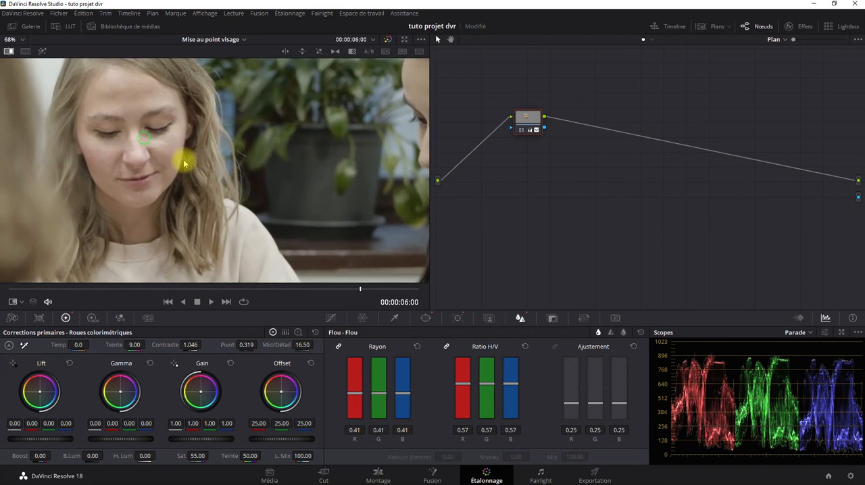
pyautogui.moveTo(184, 162); pyautogui.dragTo(335, 213)
pyautogui.click(390, 40)
pyautogui.scroll(-5, 308, 187)
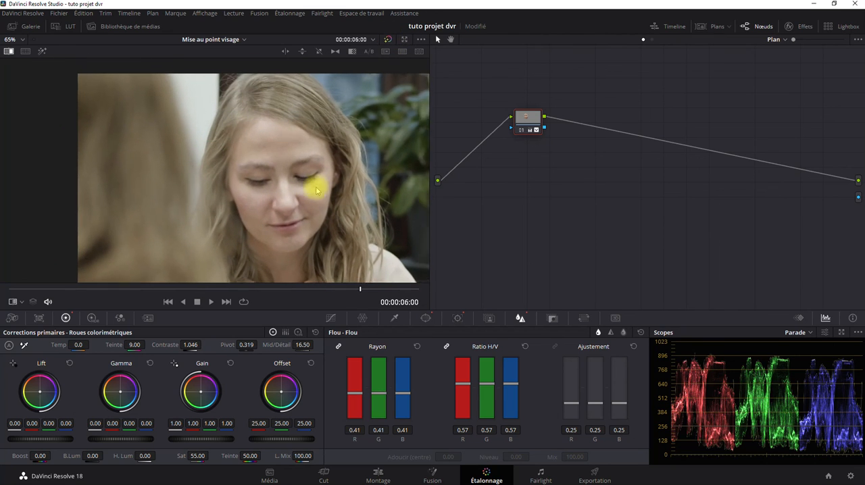
pyautogui.scroll(1, 244, 168)
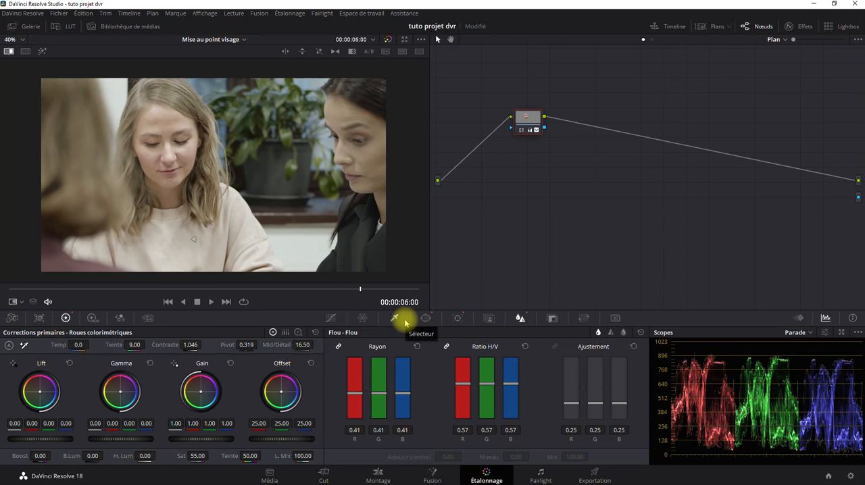
# Switch to the Edit page (Montage) and open the Drone Pepsi timeline.
pyautogui.click(378, 480)
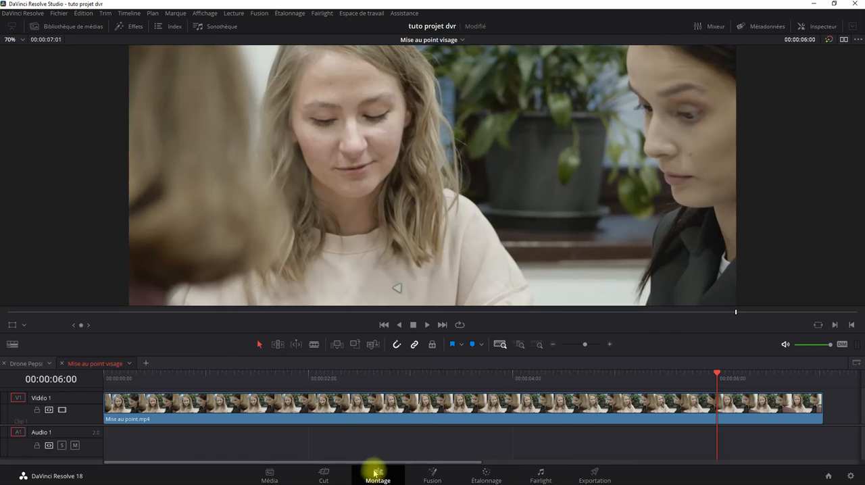
pyautogui.click(27, 364)
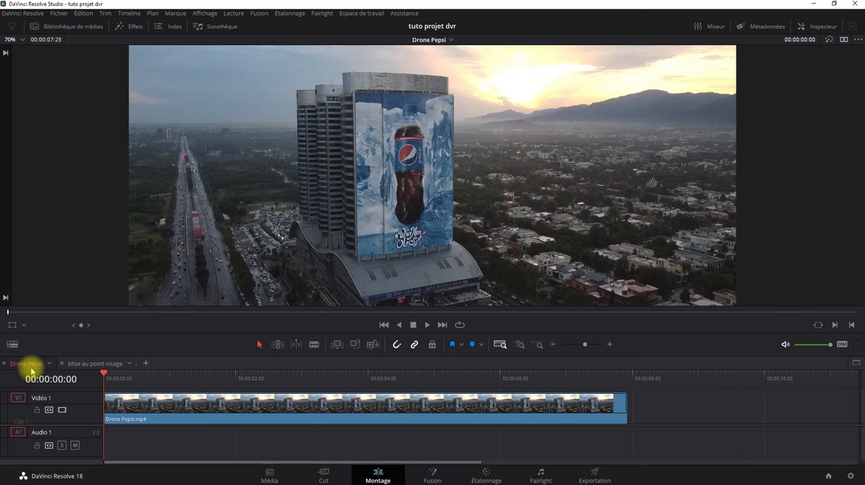